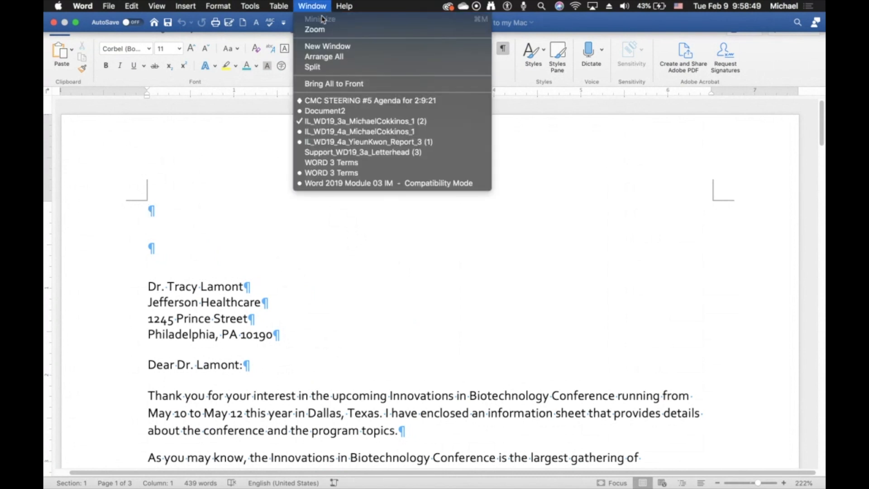
Switch to the Support_WD19_3a_Letterhead (3) document and copy its letterhead graphic containing the company address
click(329, 152)
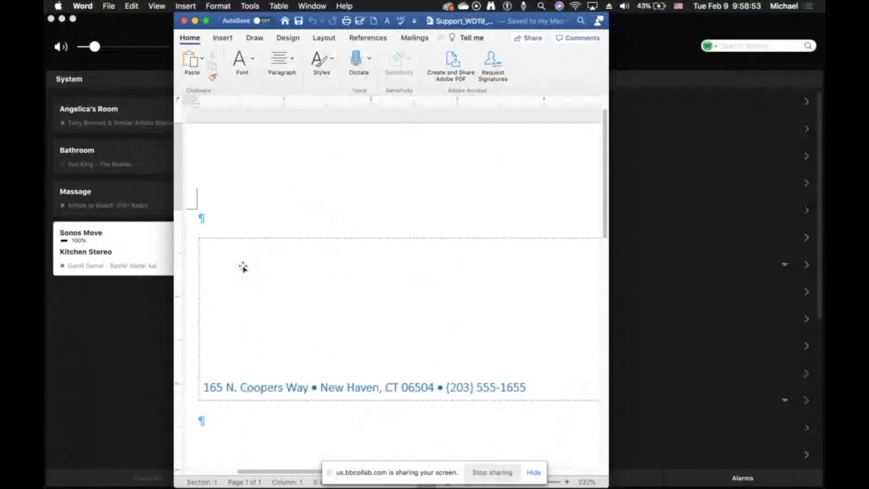
click(245, 252)
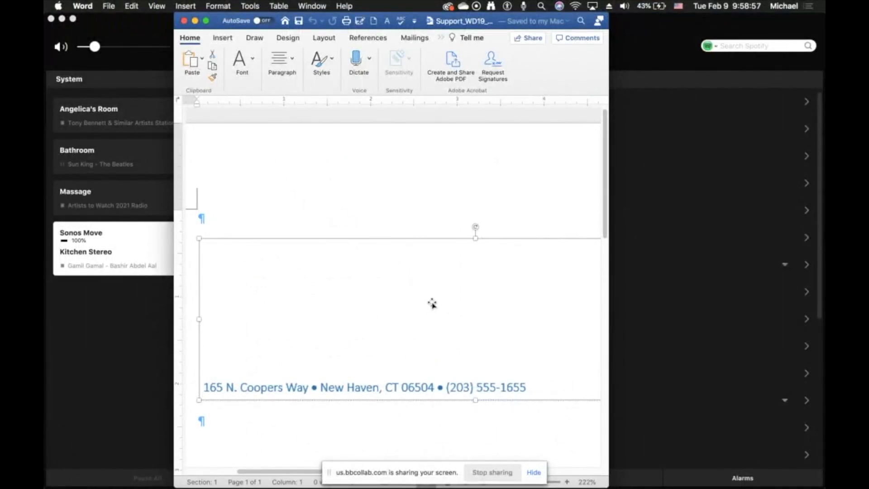
click(213, 69)
Return to the IL_WD19_3a conference letter and paste the letterhead into the first empty paragraph
click(309, 6)
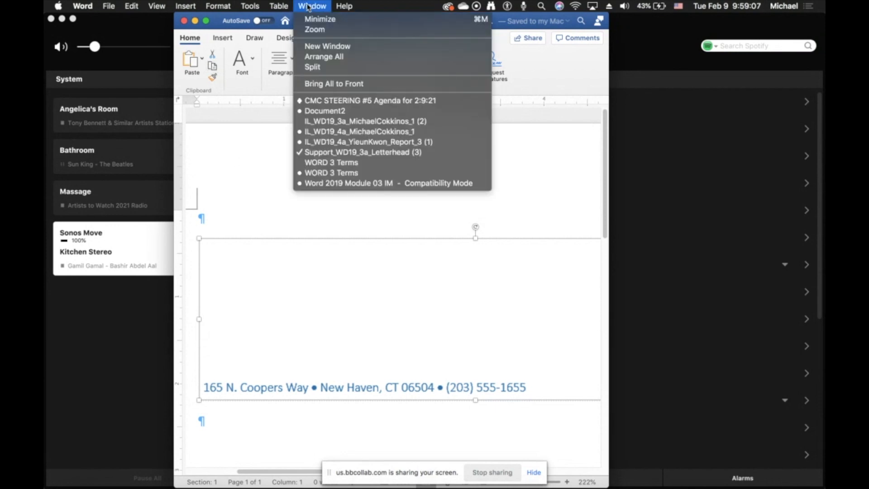
click(308, 122)
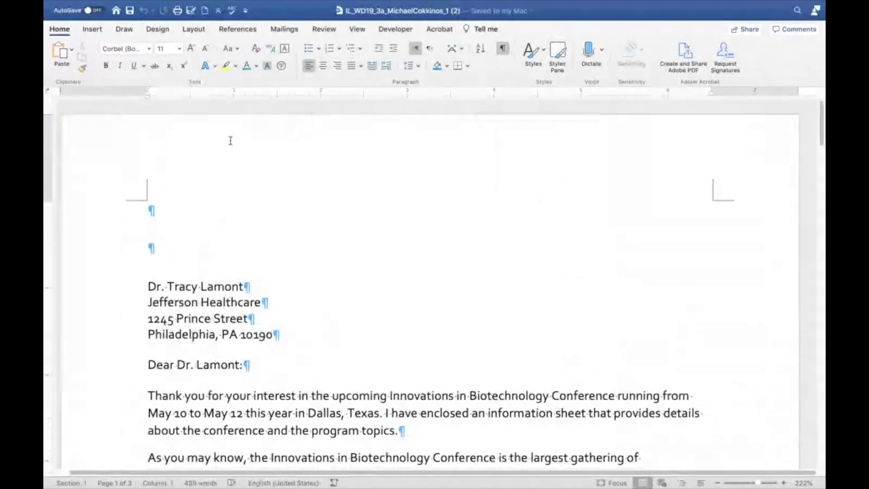
click(169, 196)
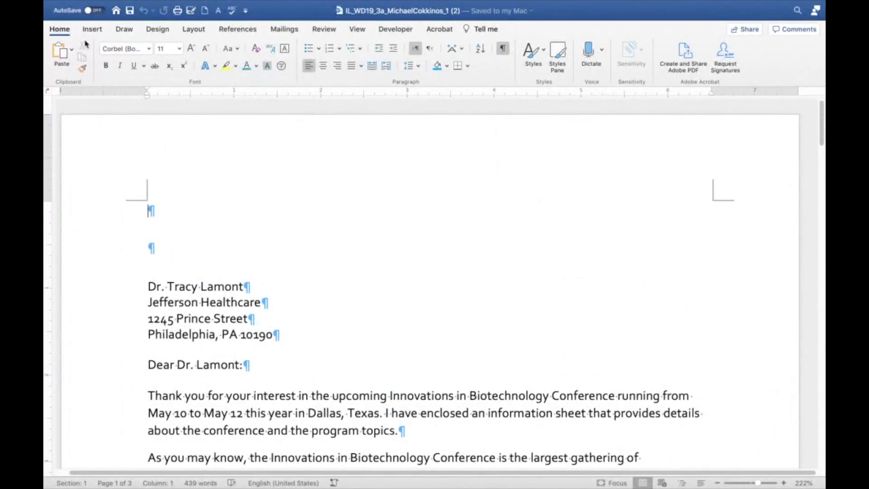
click(60, 53)
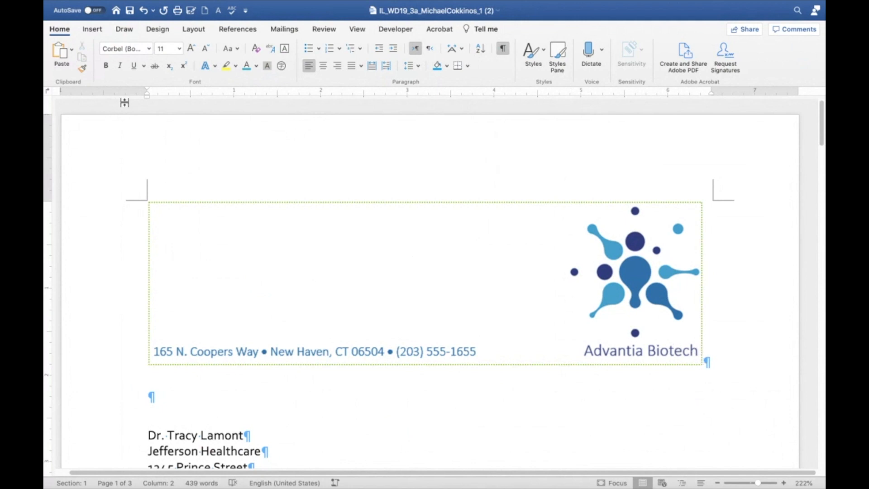
click(71, 54)
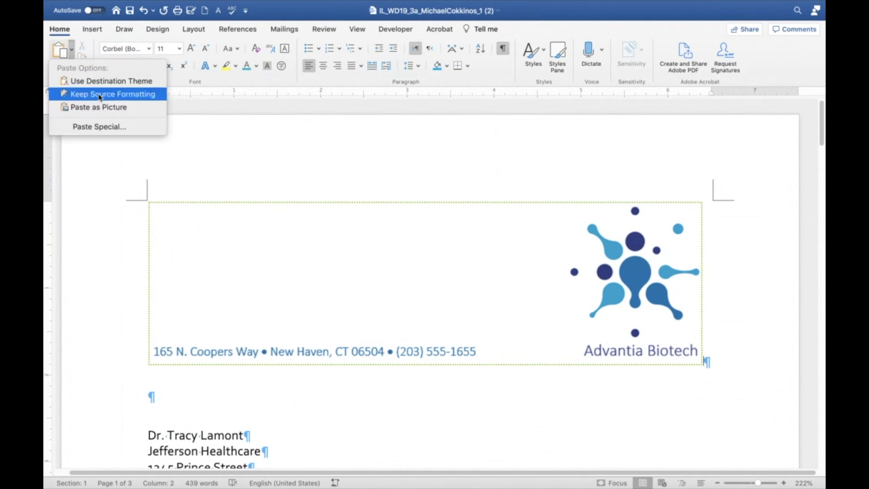
click(62, 243)
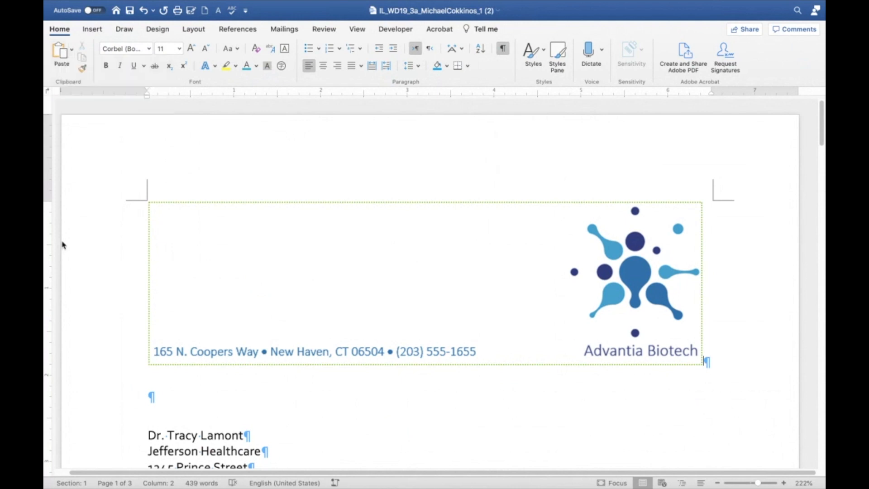
Color the recipient's name line in the address block red, using the standard color
scroll(88, 254, down, 5)
scroll(89, 254, down, 1)
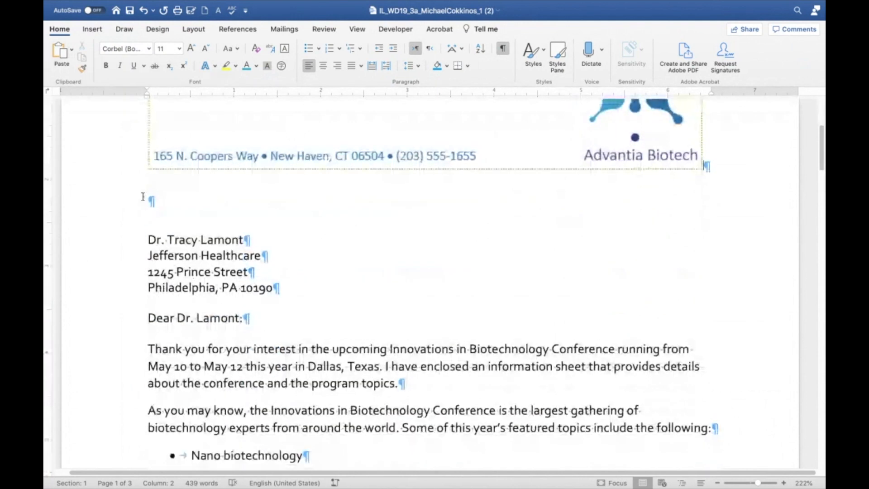
click(167, 157)
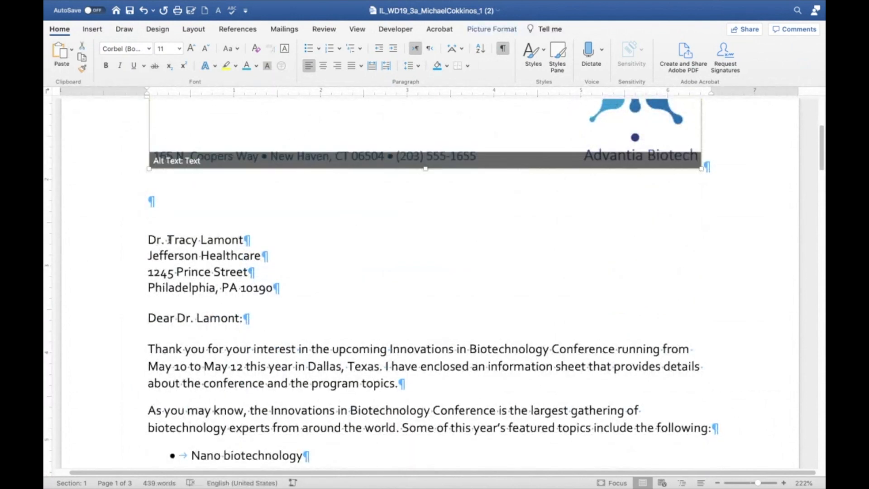
drag(146, 239, 254, 239)
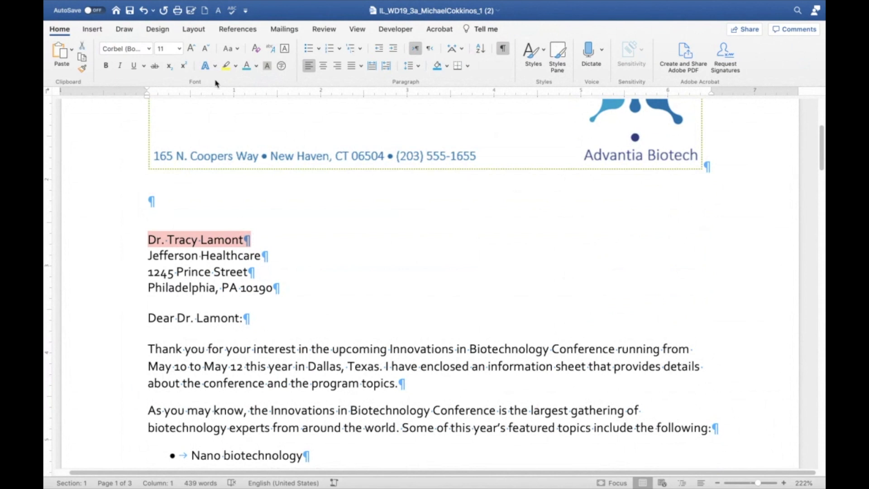
click(257, 67)
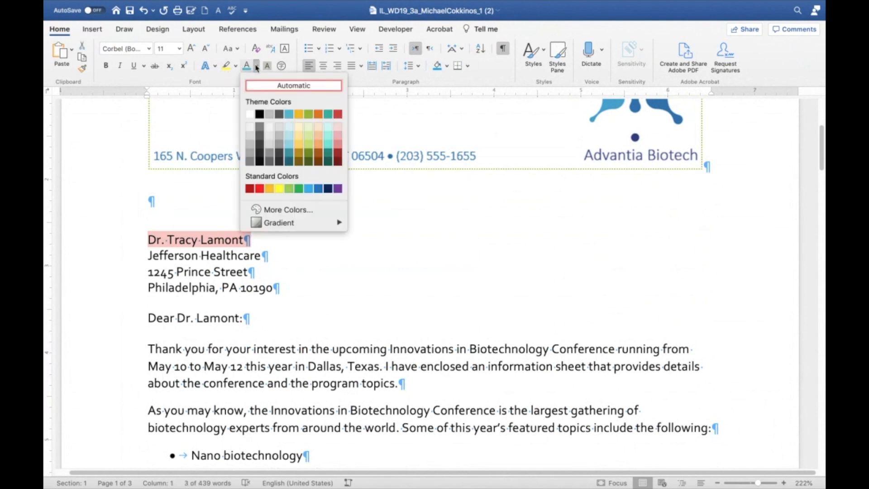
click(258, 187)
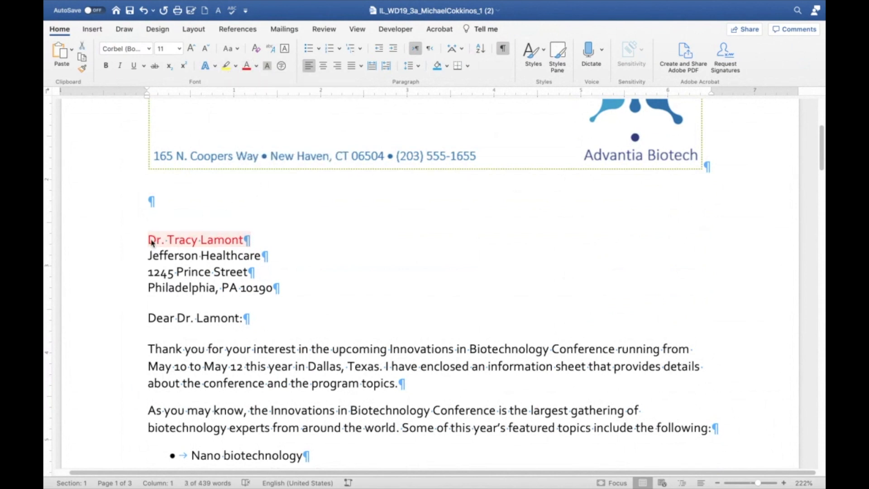
Move the recipient's name line directly above the "Thank you for your interest" paragraph, using Match Destination Formatting
click(82, 46)
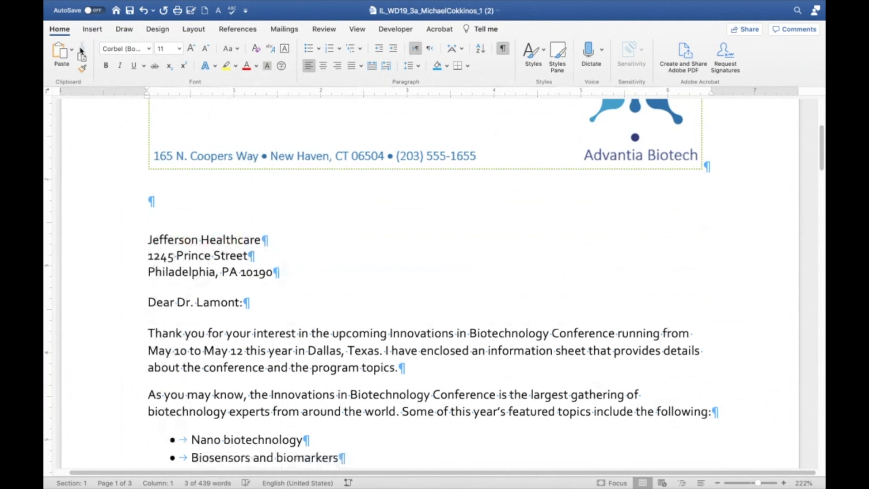
click(149, 334)
click(61, 54)
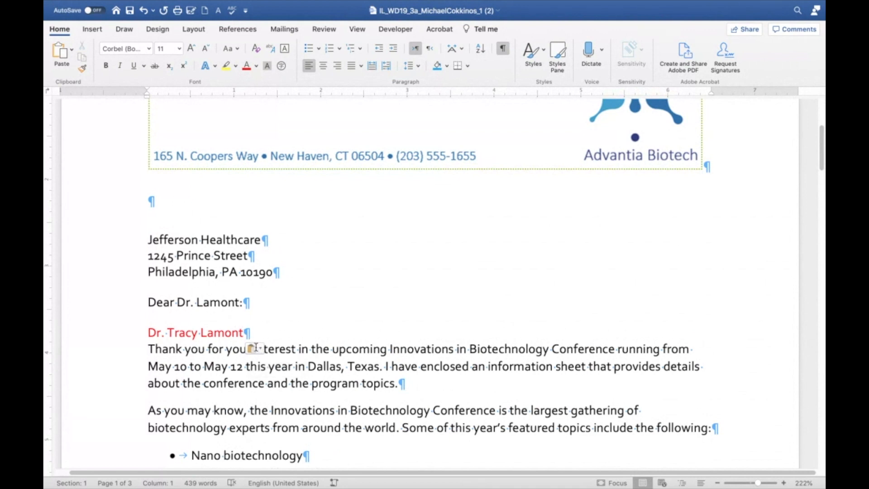
click(262, 351)
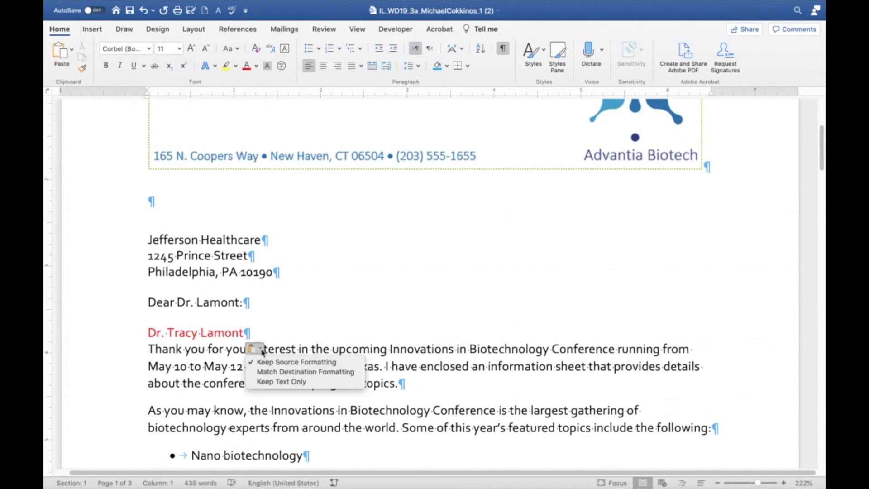
click(268, 373)
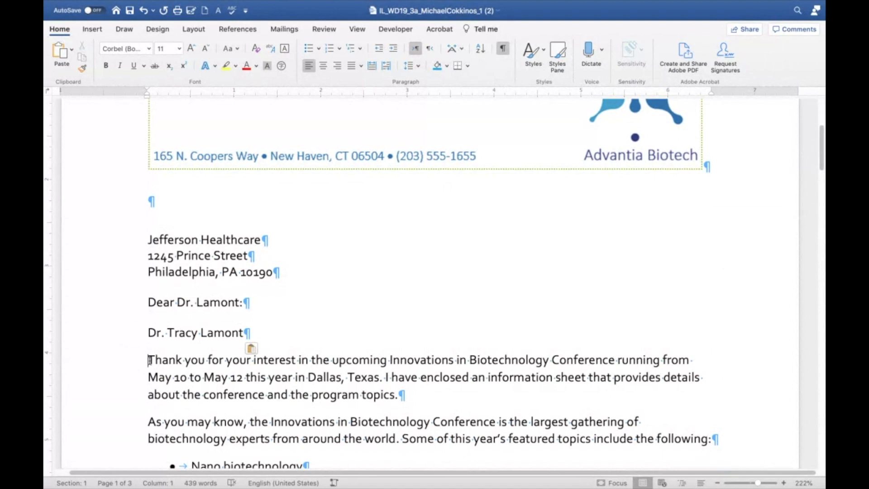
Undo the move and the red font color of the recipient's name line
key(super+z)
key(super+z)
key(super+z)
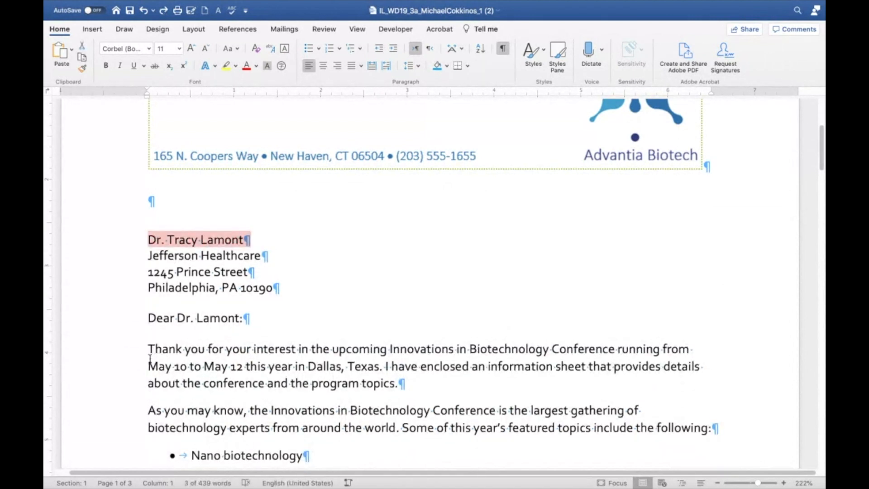
Place the insertion point in the empty paragraph below the letterhead, and turn the formatting marks off and back on
scroll(330, 267, up, 3)
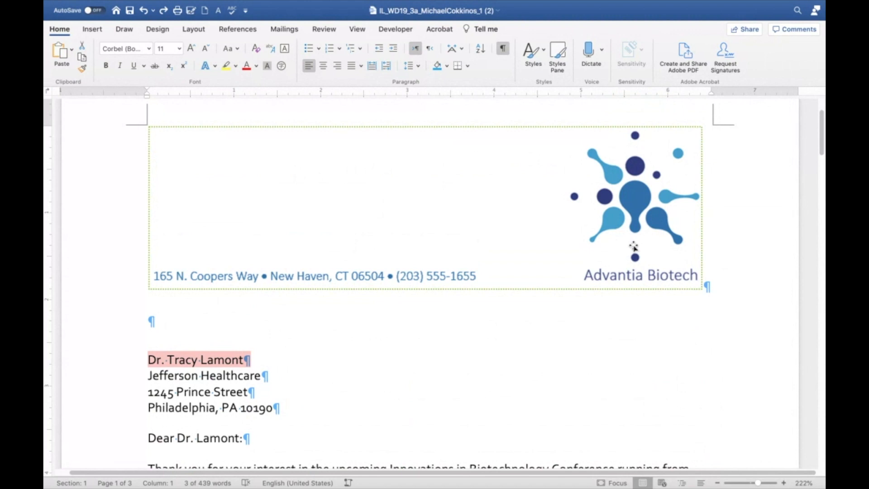
click(150, 320)
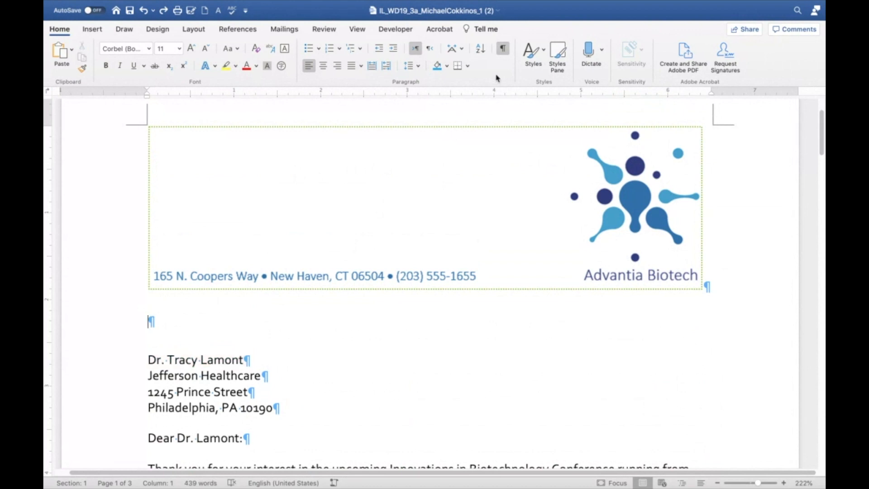
click(503, 47)
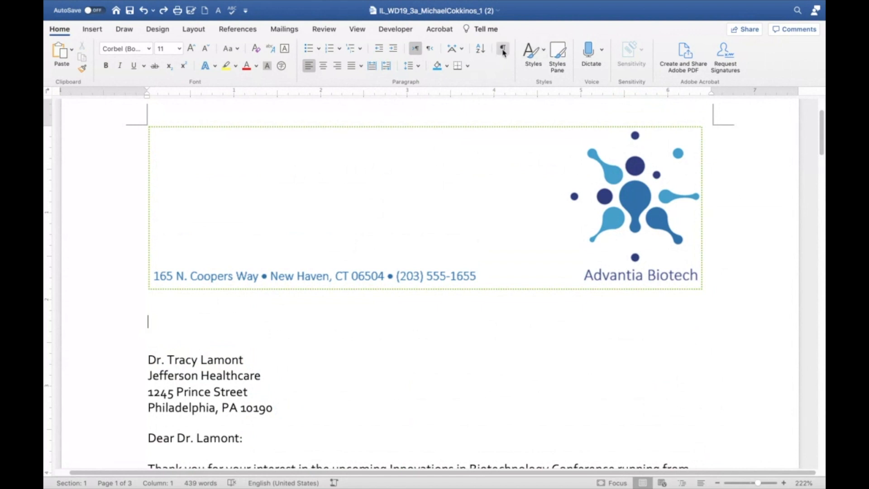
click(503, 50)
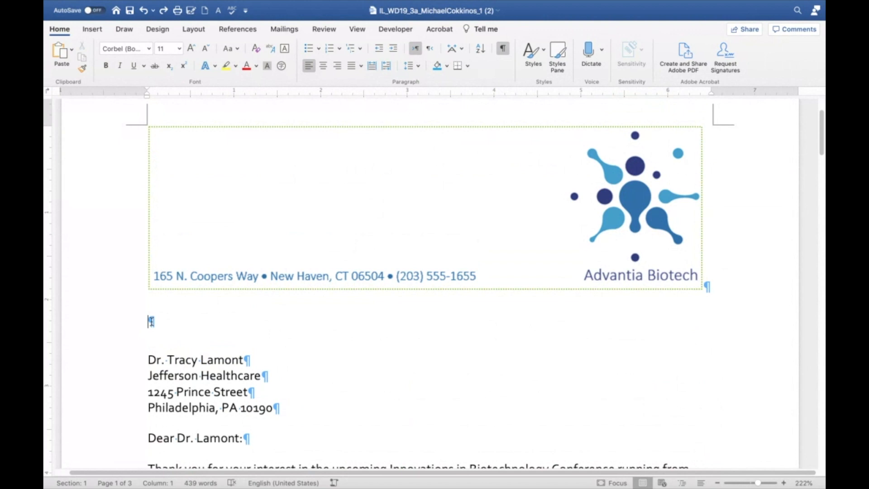
Insert the current date in the "February 9, 2021" format, without automatic updating
click(93, 30)
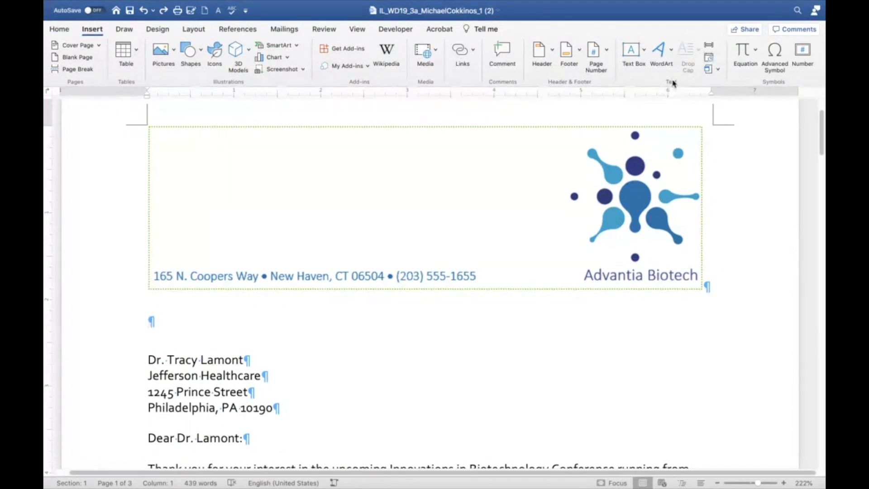
click(709, 59)
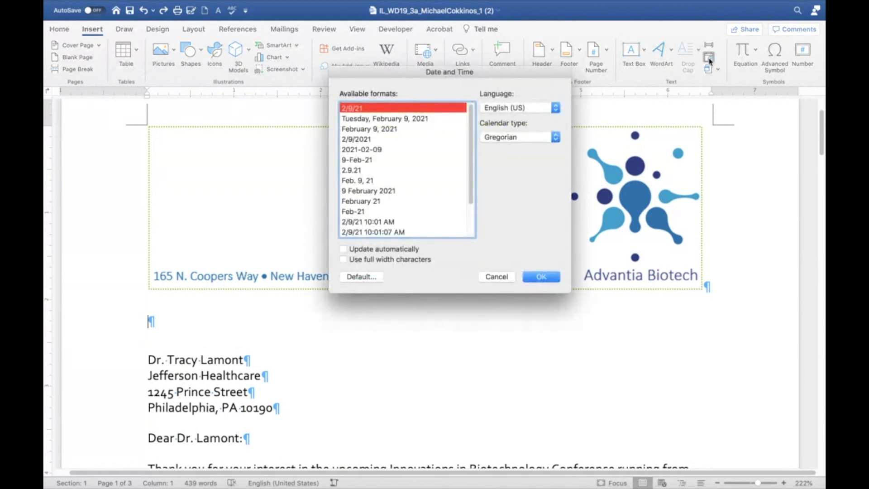
click(394, 130)
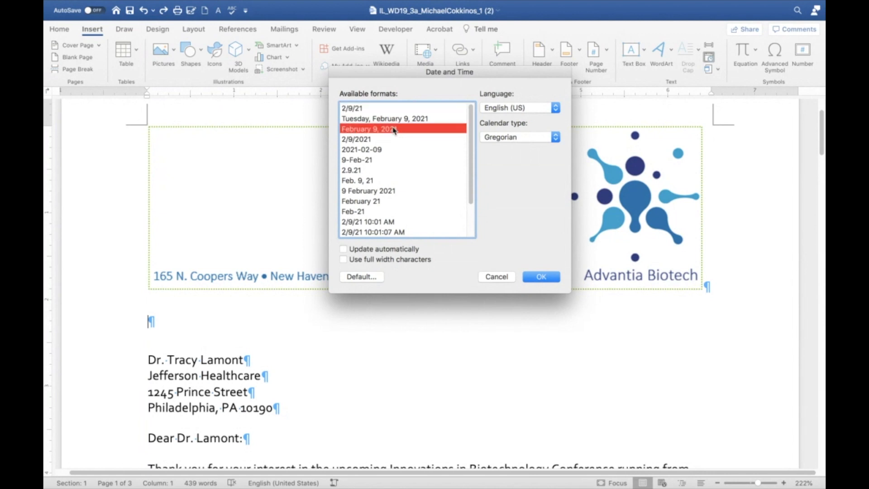
click(540, 276)
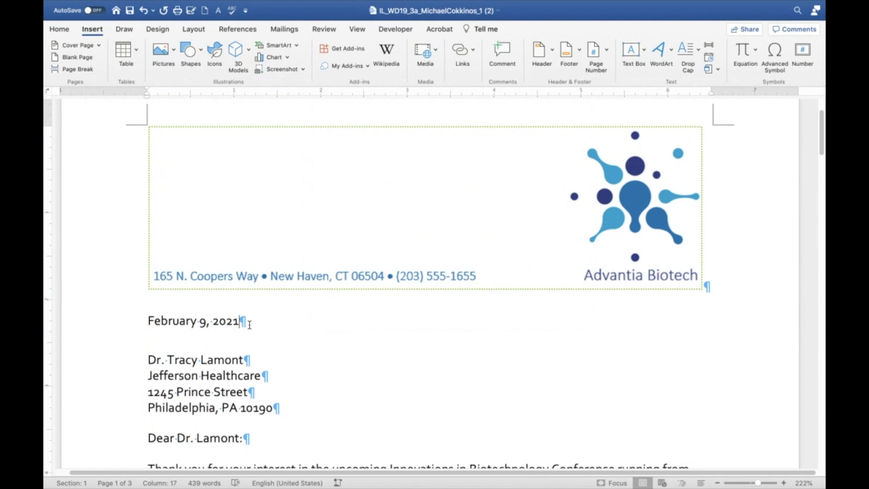
Select the sideways Advantia Biotech logo beside the "Innovations in Biotechnology" title on page 2
scroll(272, 328, down, 5)
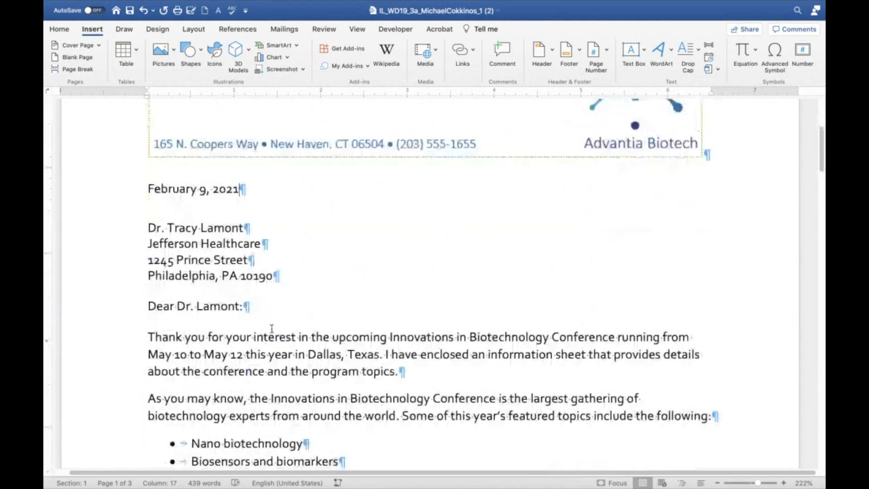
scroll(271, 331, down, 15)
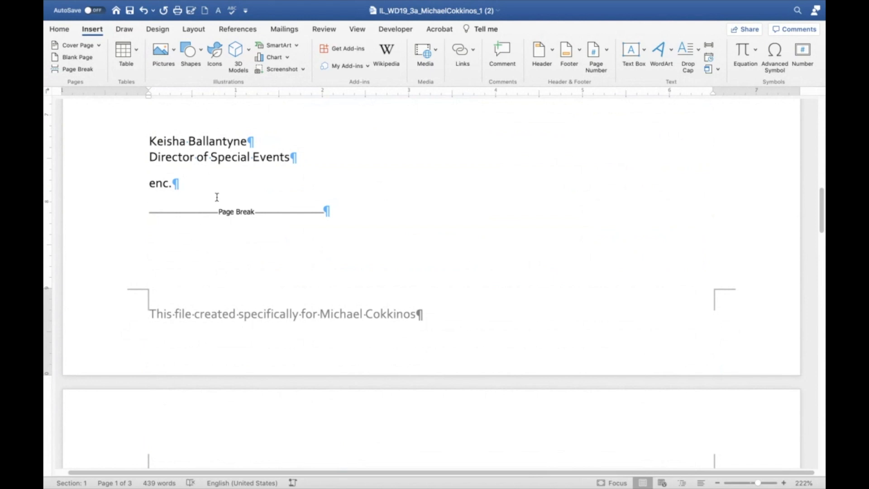
scroll(217, 200, down, 5)
scroll(217, 201, down, 4)
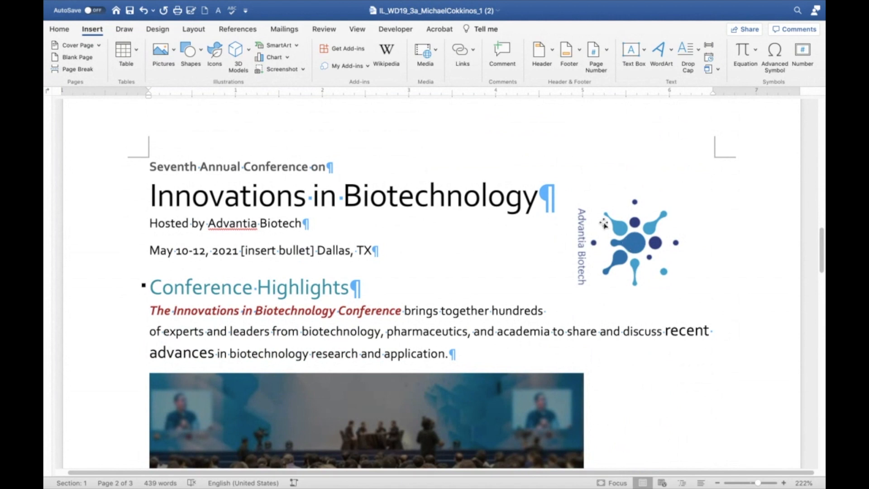
click(651, 243)
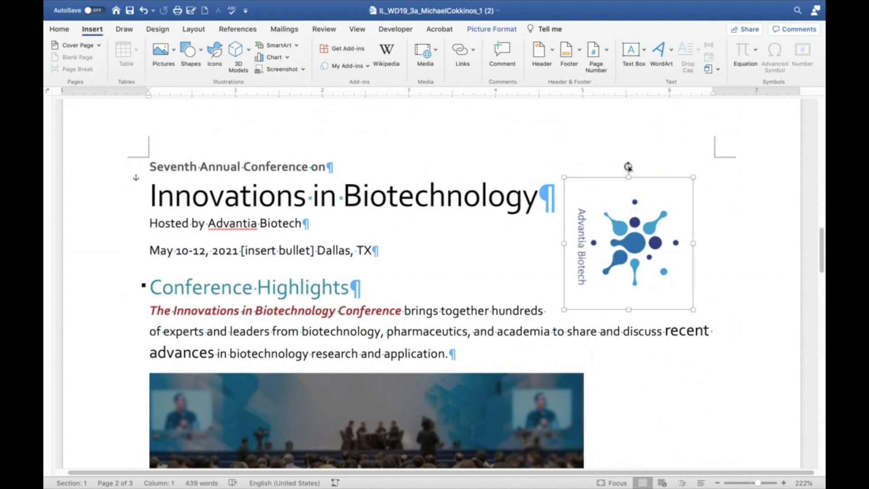
Try rotating the selected logo freehand by about 180°, and undo the rotation
mouse_move(628, 167)
mouse_down()
mouse_move(663, 173)
mouse_move(634, 167)
mouse_move(619, 177)
mouse_move(628, 171)
mouse_up()
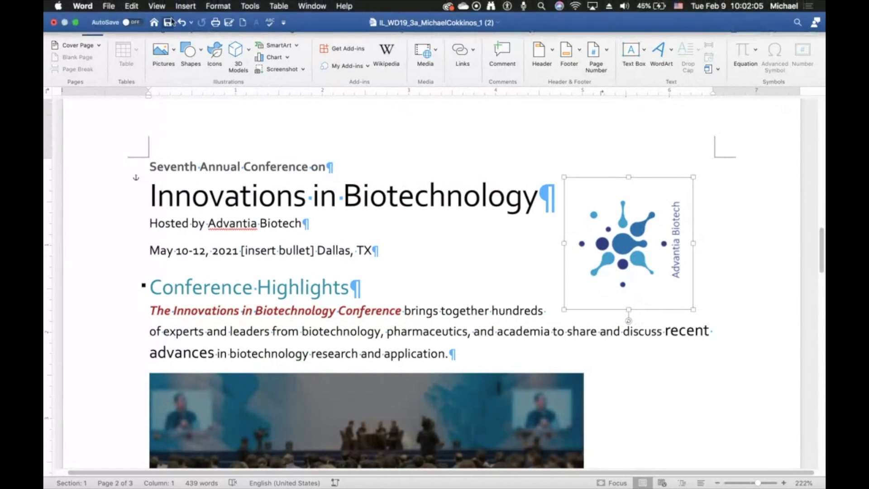
click(182, 23)
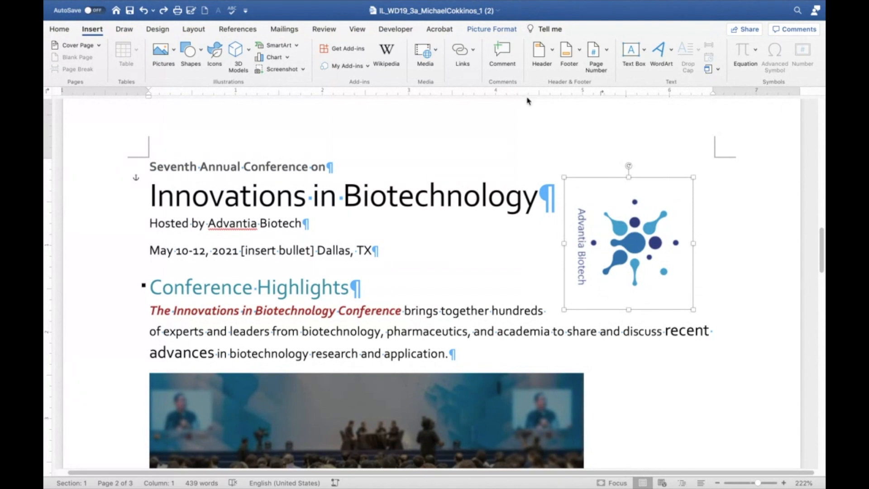
Rotate the Advantia Biotech logo left 90°
click(506, 30)
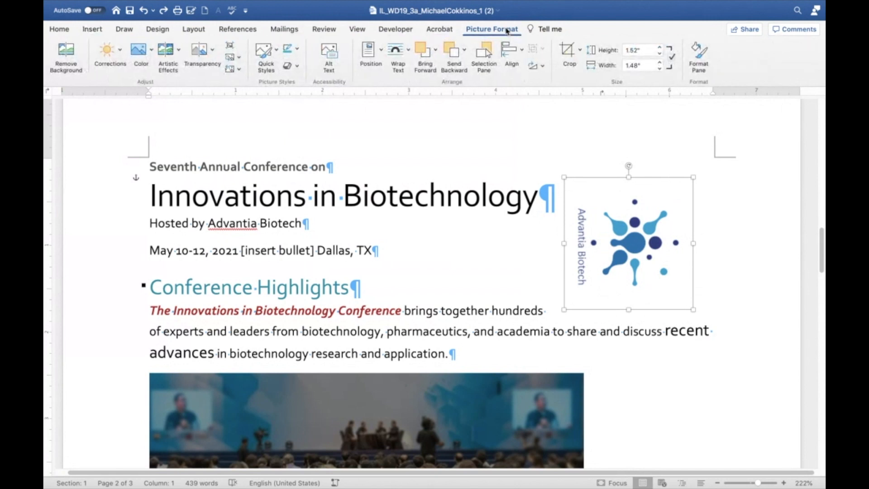
click(543, 68)
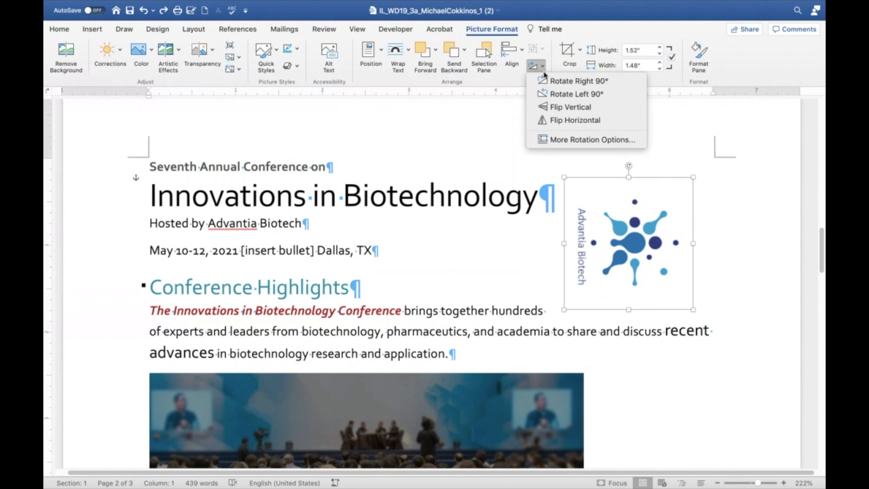
click(551, 95)
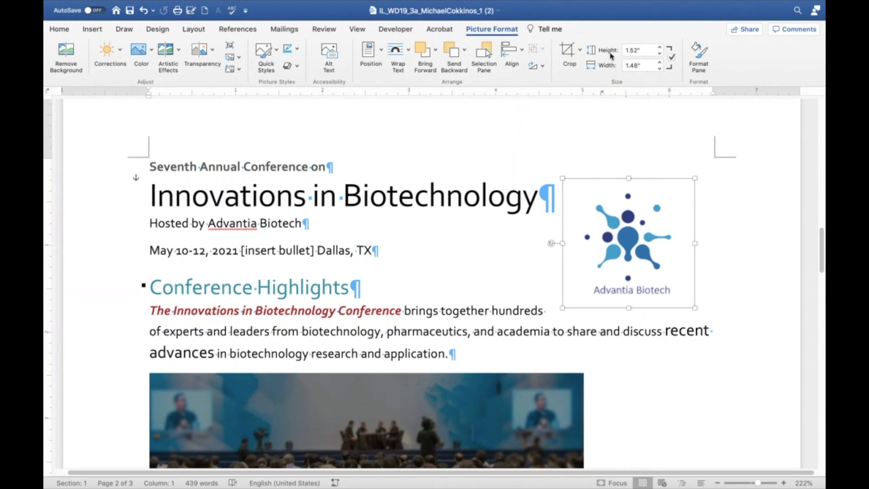
Try cropping the lower edge of the Advantia Biotech logo twice, undoing each attempt
click(568, 51)
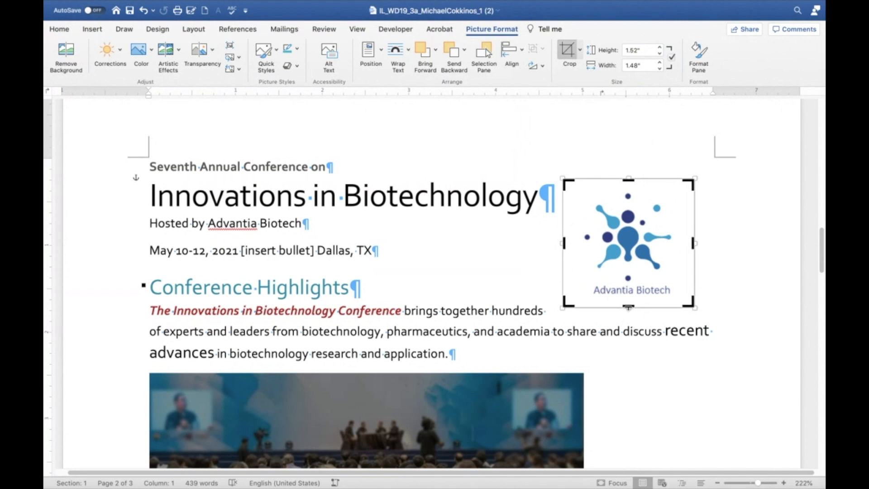
drag(628, 307, 631, 290)
key(super+z)
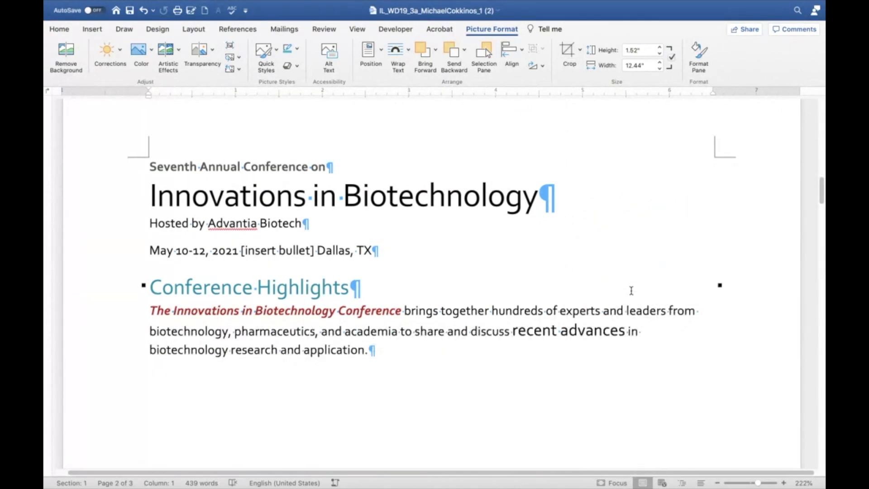
click(568, 50)
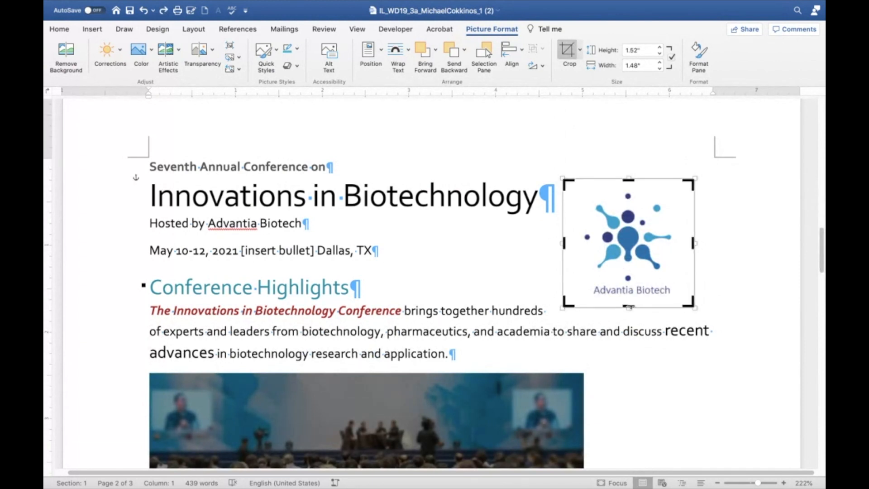
mouse_move(628, 306)
mouse_down()
mouse_move(626, 254)
mouse_move(624, 311)
mouse_up()
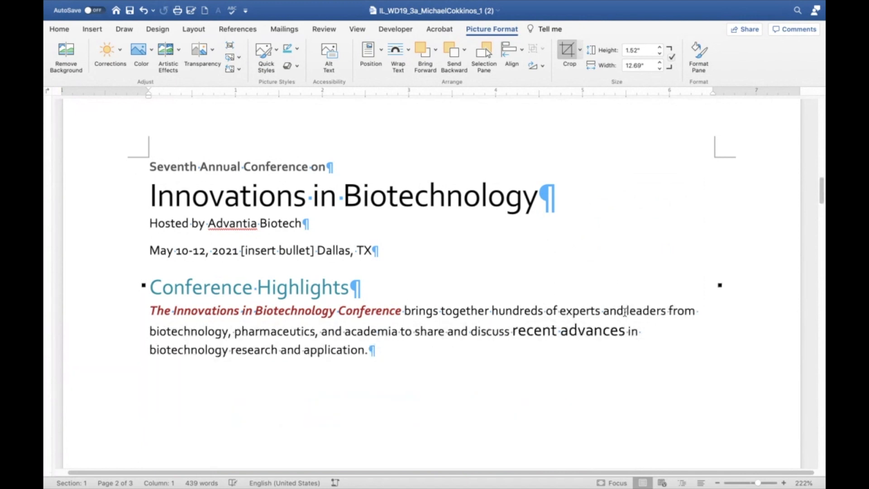
key(super+z)
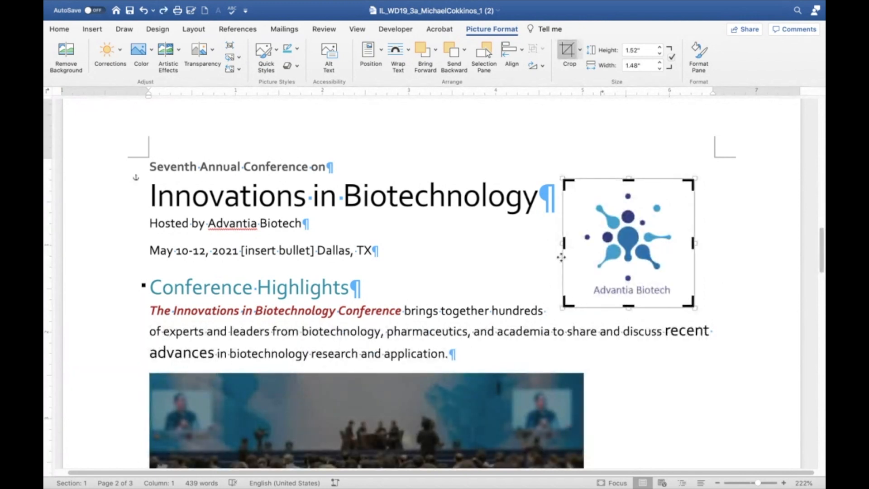
Try cropping the left side of the Advantia Biotech logo in two stages, and undo both crops
drag(563, 243, 580, 243)
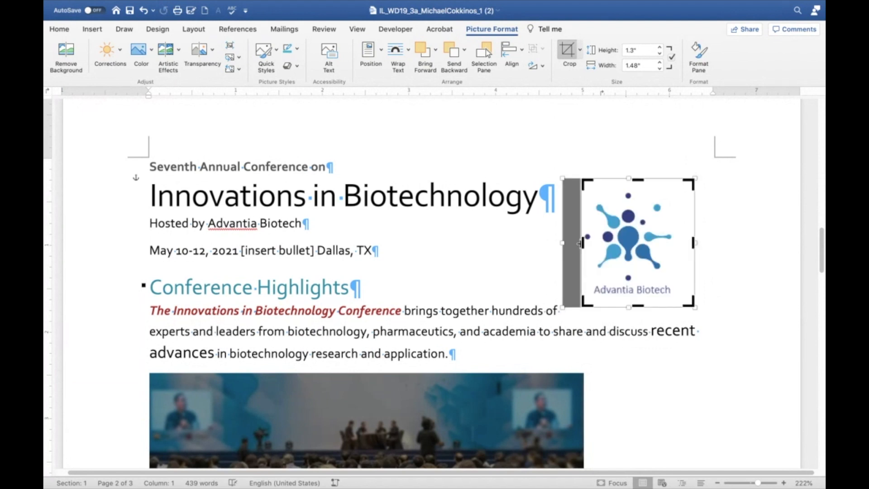
drag(582, 243, 609, 243)
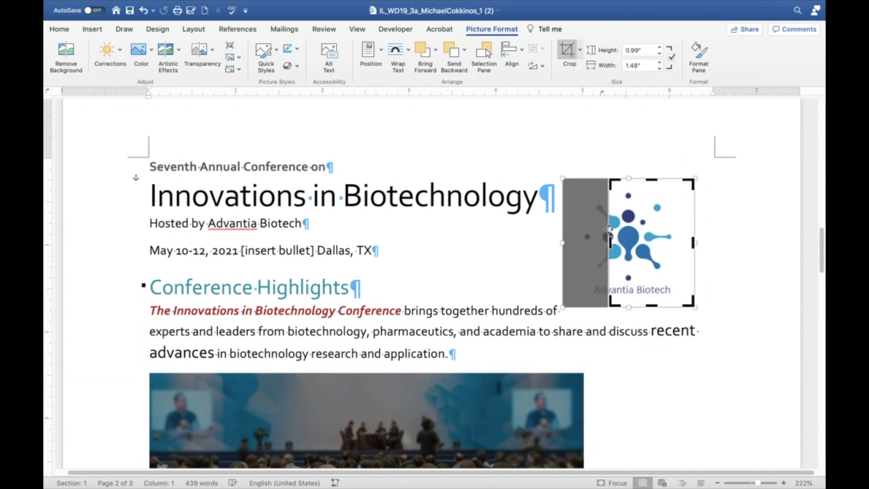
click(567, 51)
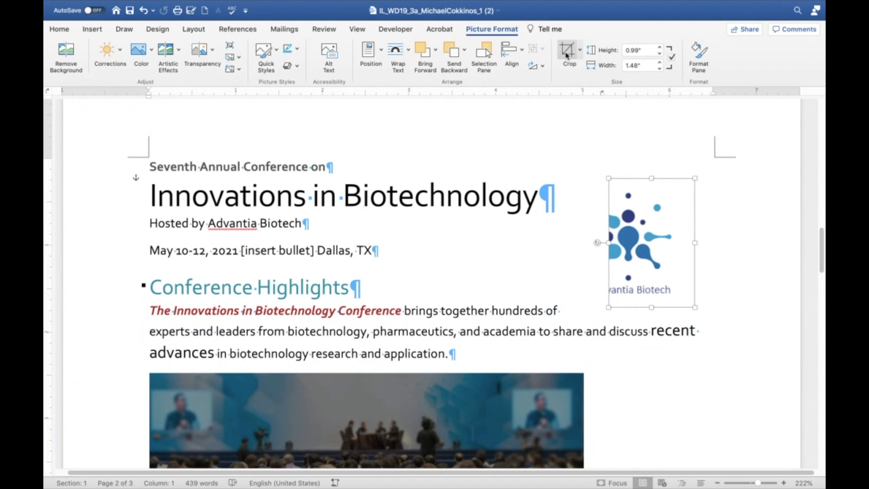
click(580, 51)
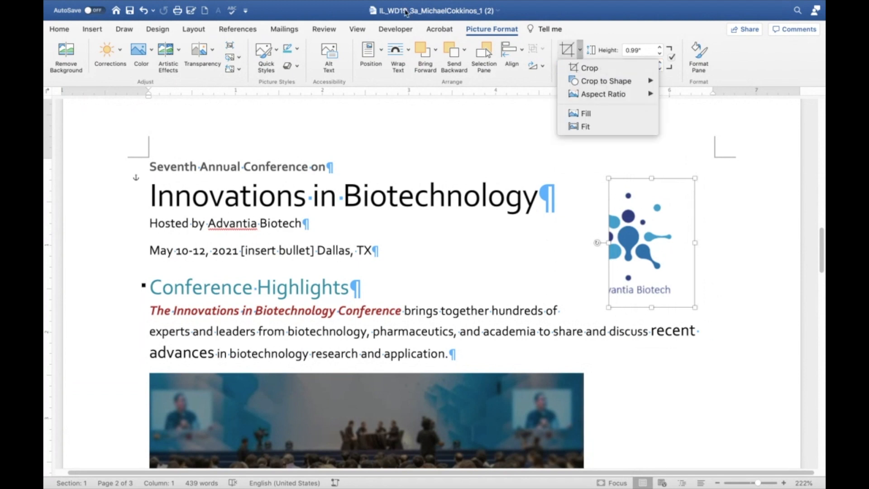
click(147, 11)
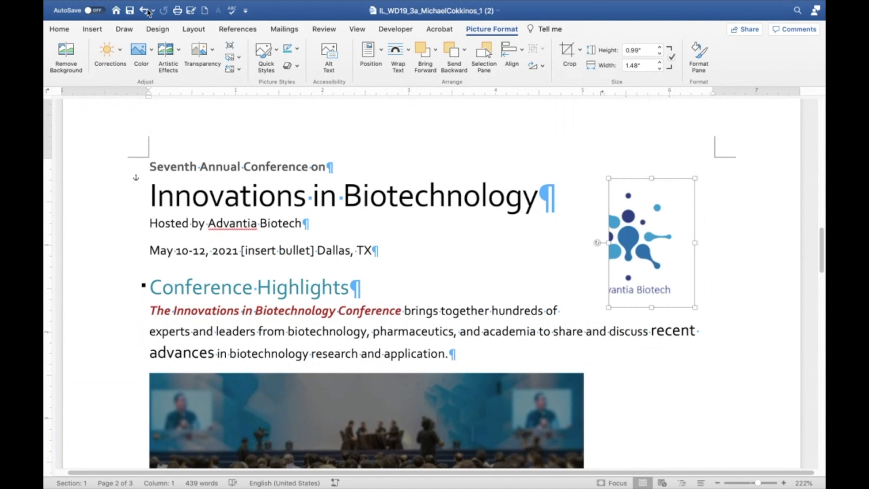
click(144, 11)
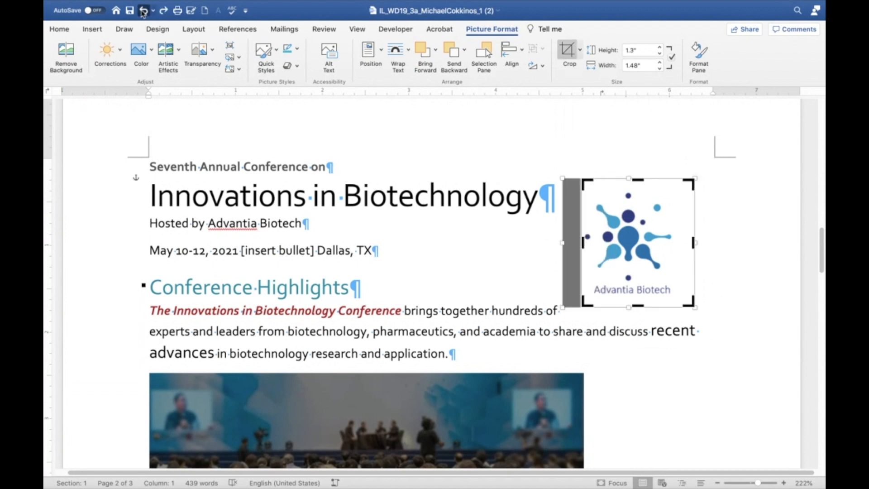
click(143, 12)
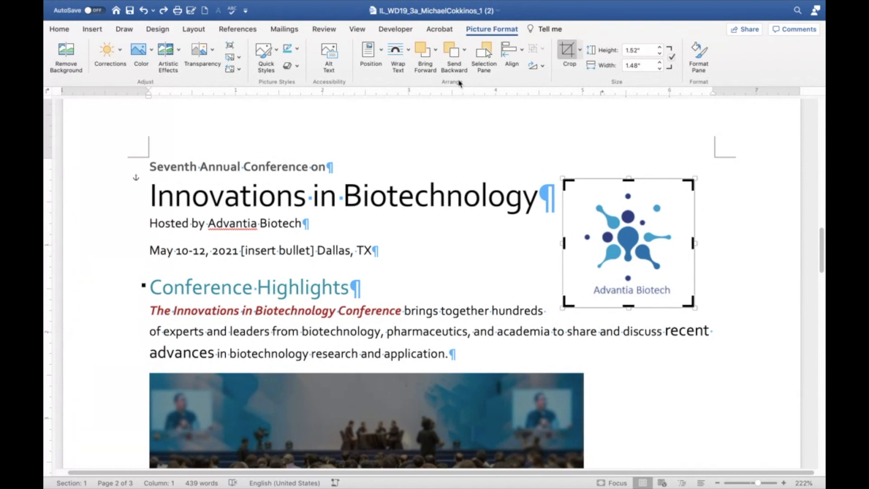
Position the Advantia Biotech logo in the top right of the page with text wrapping
click(380, 54)
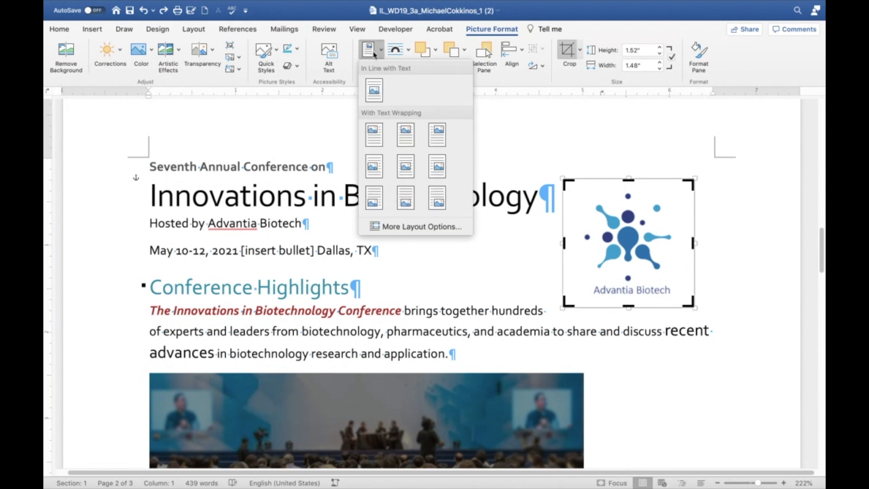
click(437, 134)
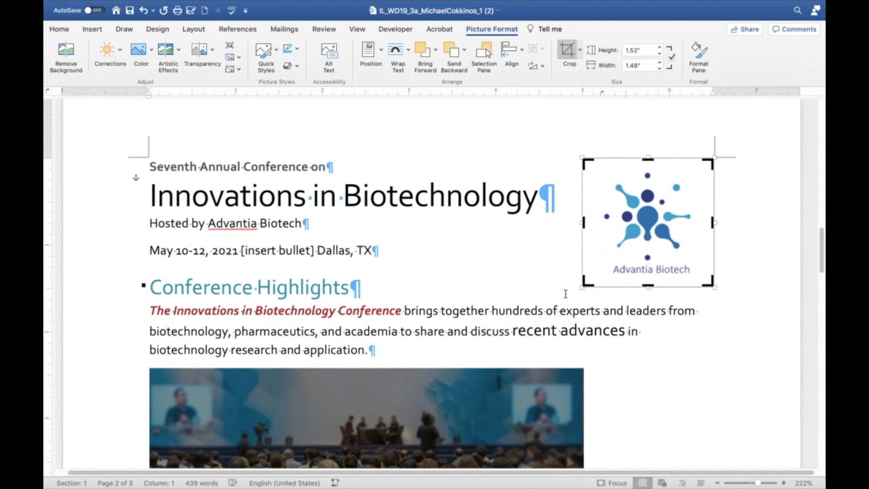
Place the cursor after "sustainability." in the first paragraph under "Why Attend?" and search online pictures for "leaf"
scroll(569, 276, down, 5)
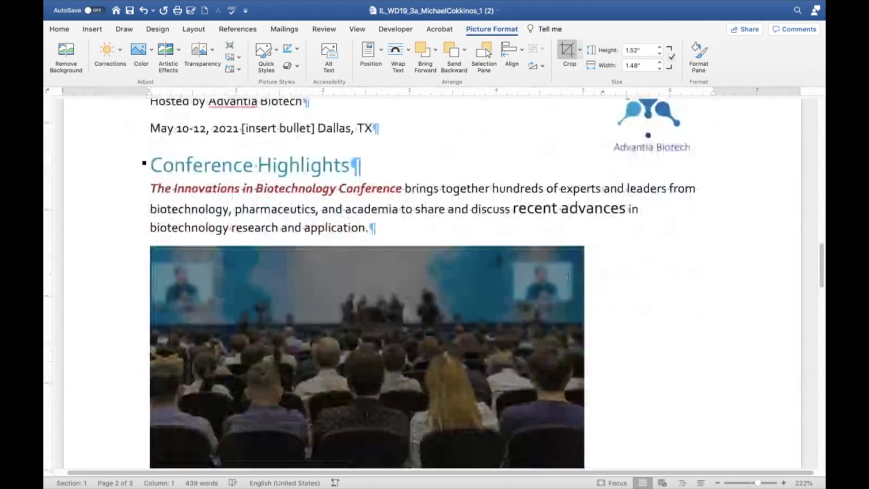
scroll(568, 277, down, 20)
scroll(568, 276, up, 2)
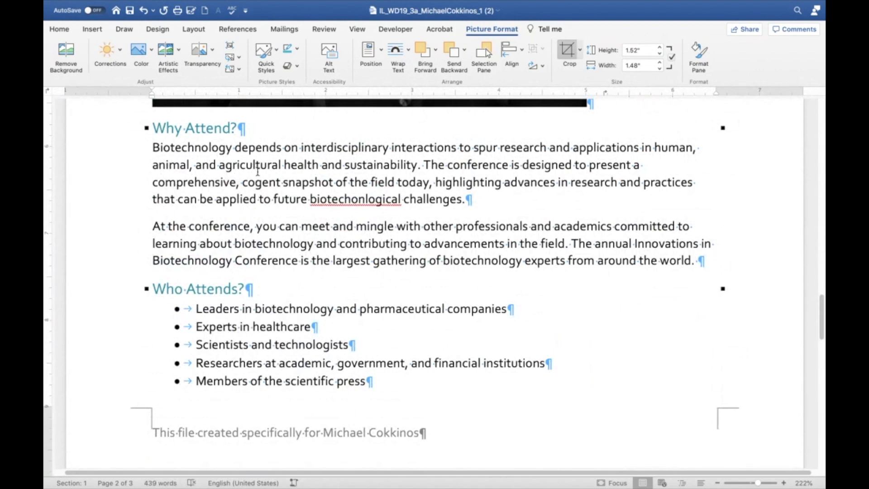
click(301, 224)
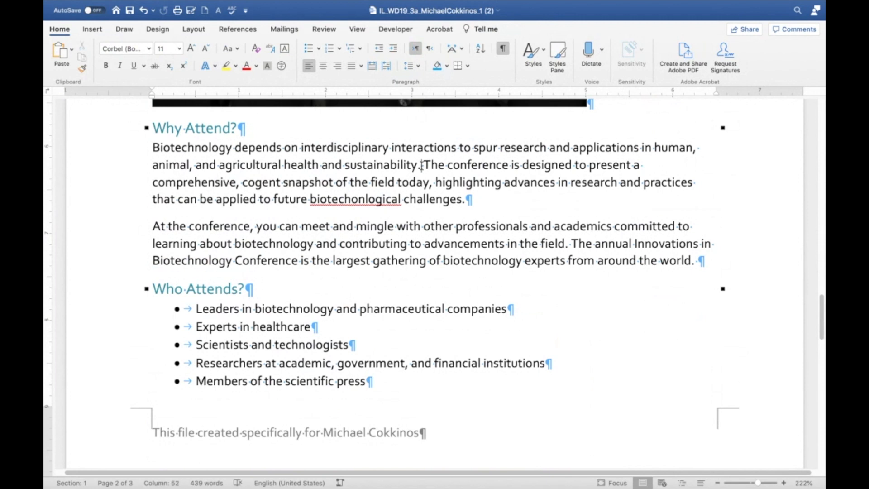
click(92, 29)
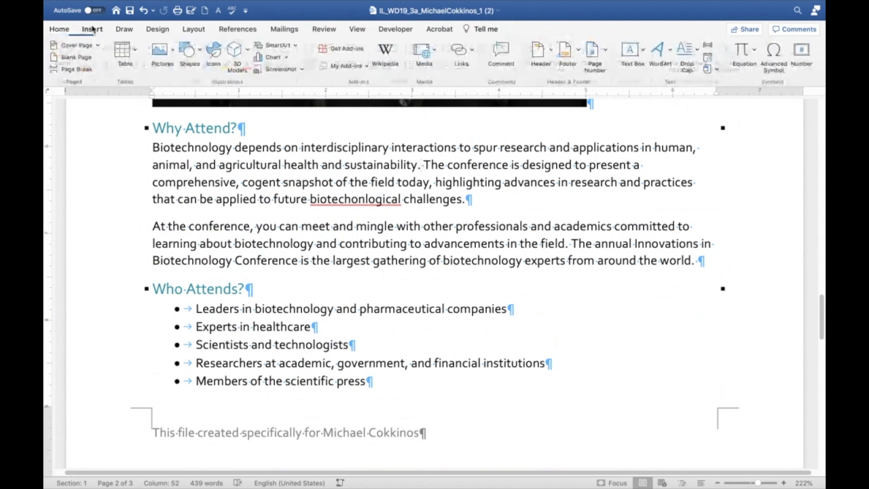
click(172, 50)
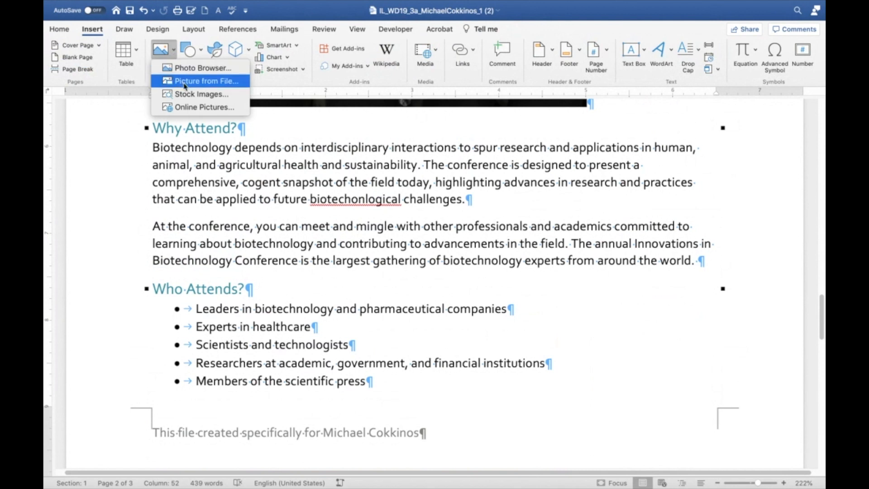
click(187, 107)
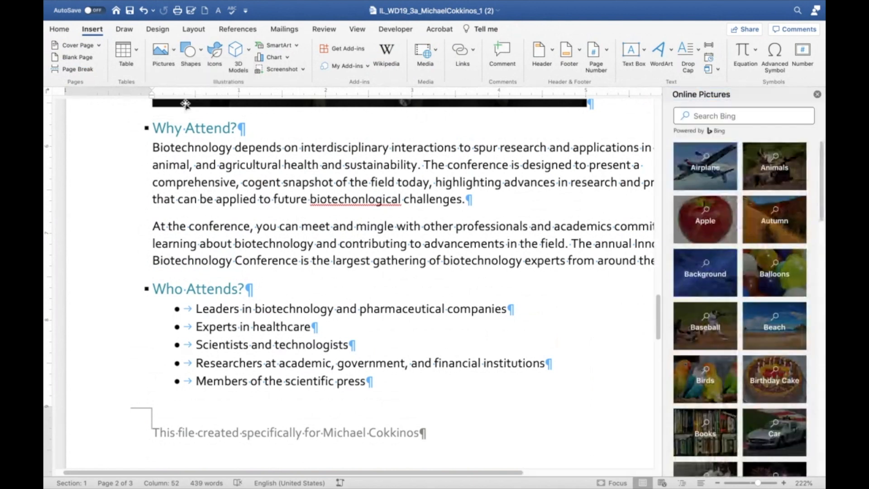
click(719, 120)
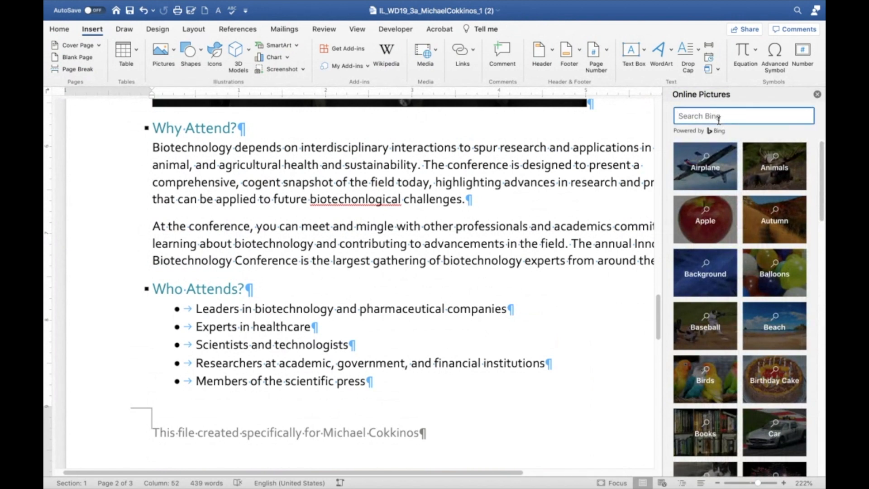
text(leaf)
key(Return)
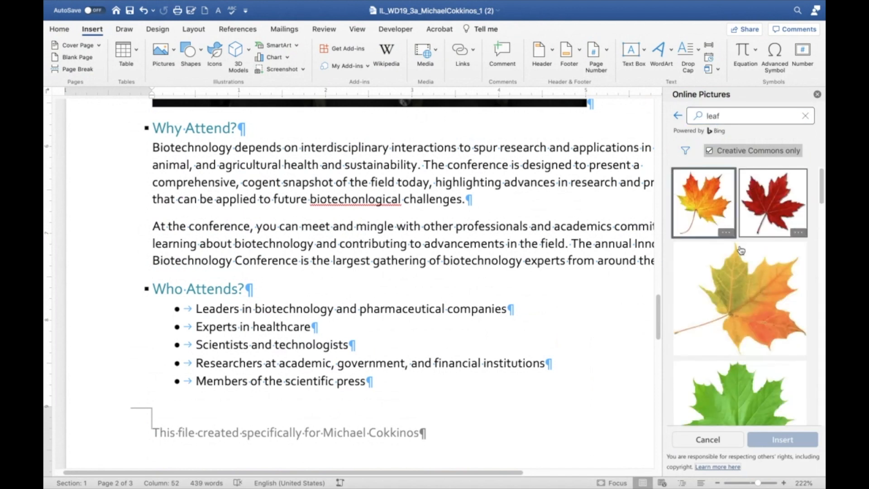
Insert the green maple leaf picture from the online picture results
click(738, 385)
click(739, 385)
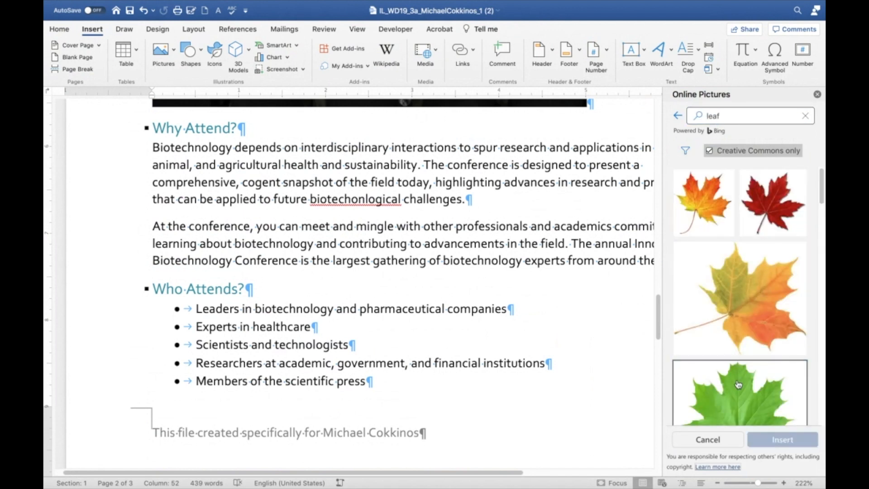
double_click(738, 388)
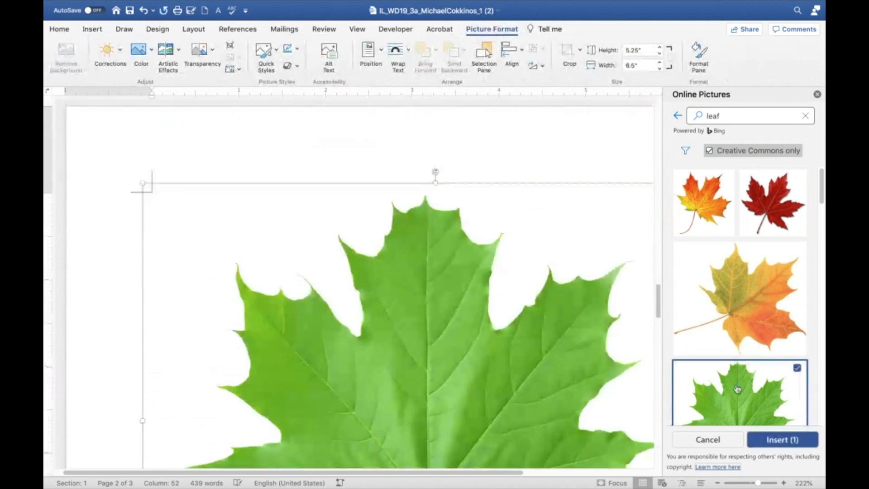
Shrink the inserted leaf picture and its caption group freehand to about 0.89" wide and 1.18" high
scroll(461, 253, down, 6)
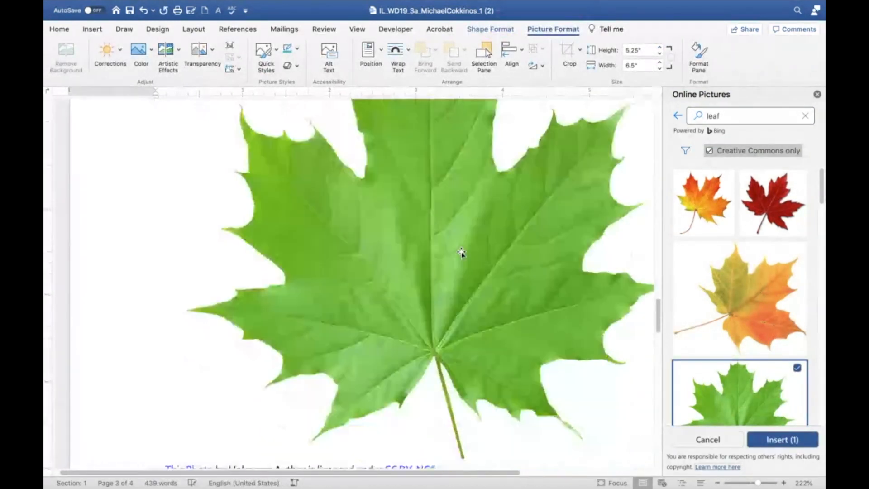
scroll(462, 253, up, 4)
scroll(461, 253, up, 2)
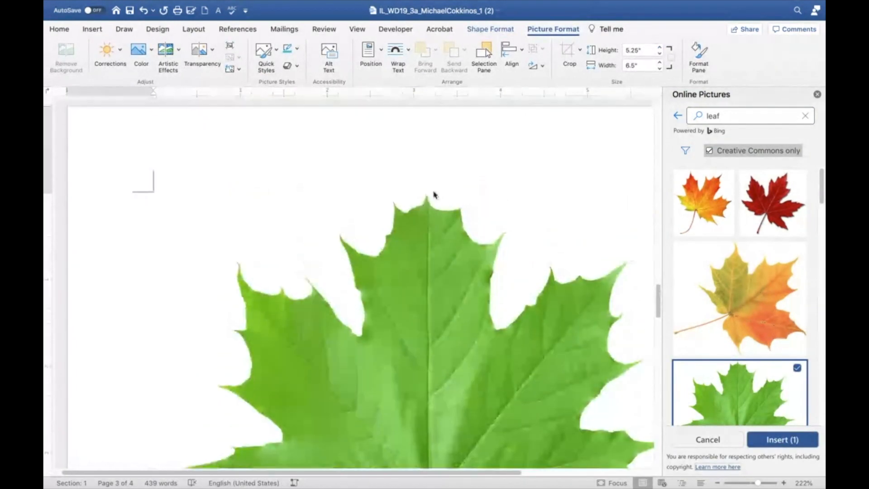
drag(144, 181, 547, 460)
scroll(442, 182, up, 3)
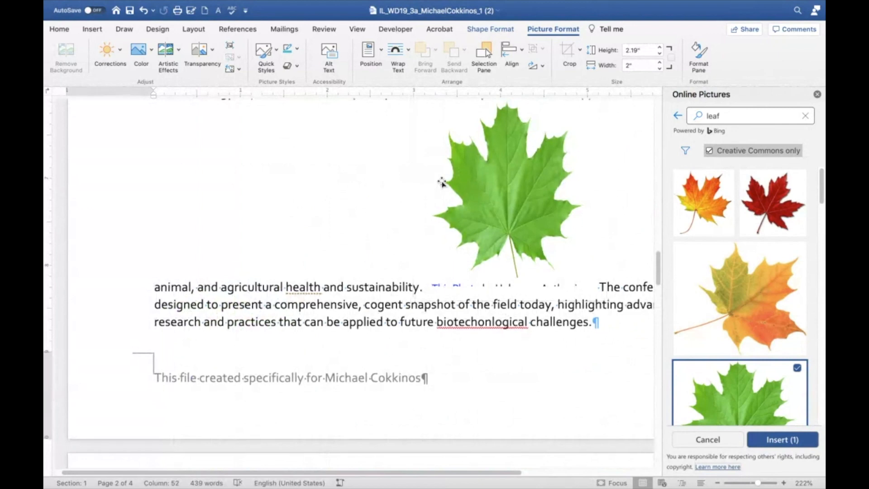
click(487, 275)
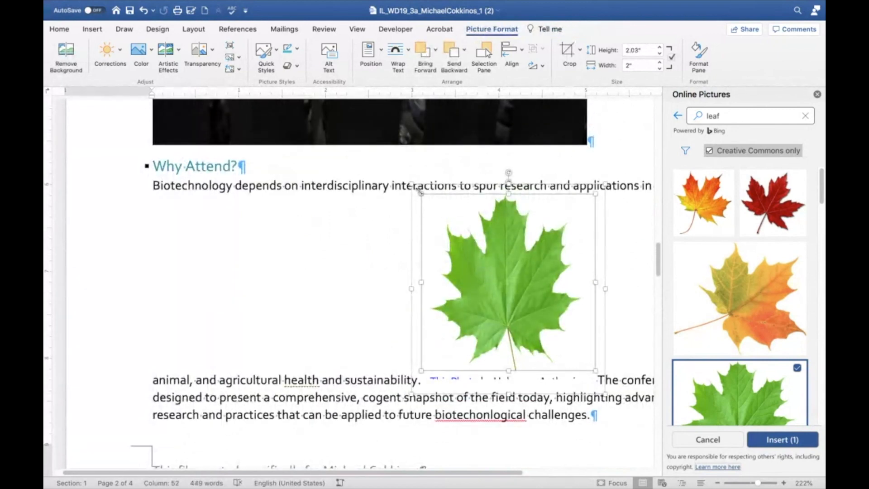
drag(413, 185, 520, 284)
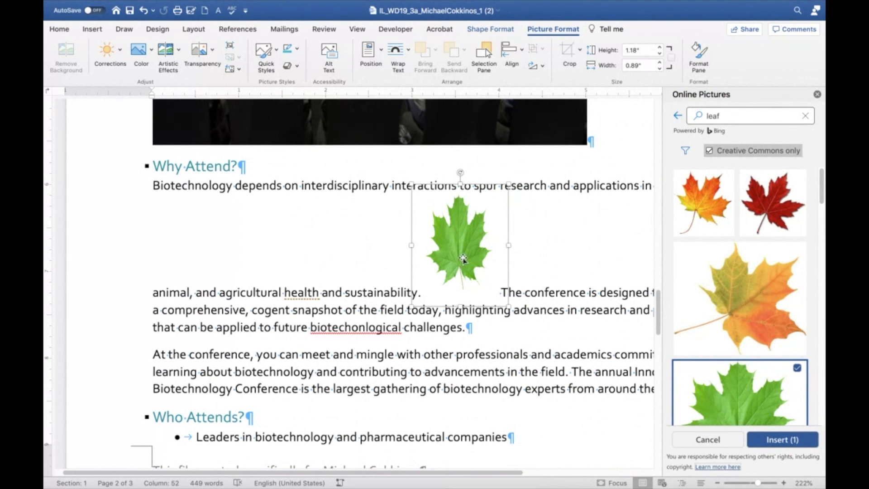
Set the leaf picture's text wrapping to Tight and deselect it
click(407, 53)
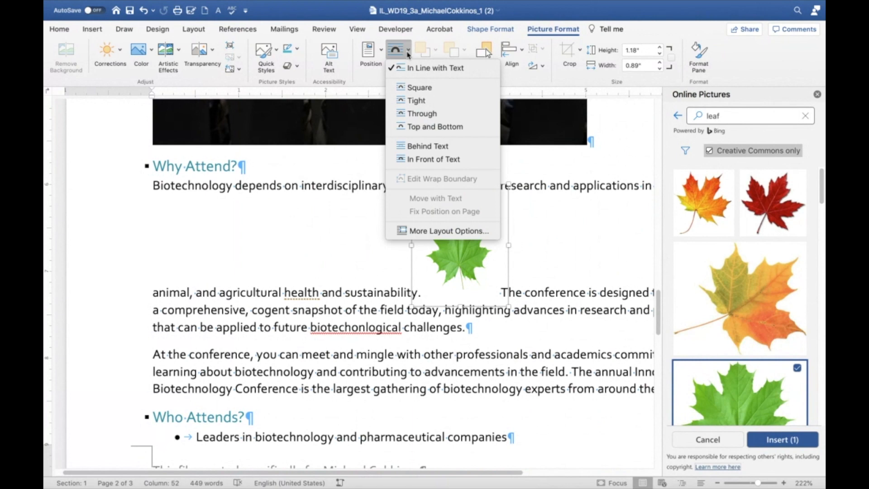
click(416, 104)
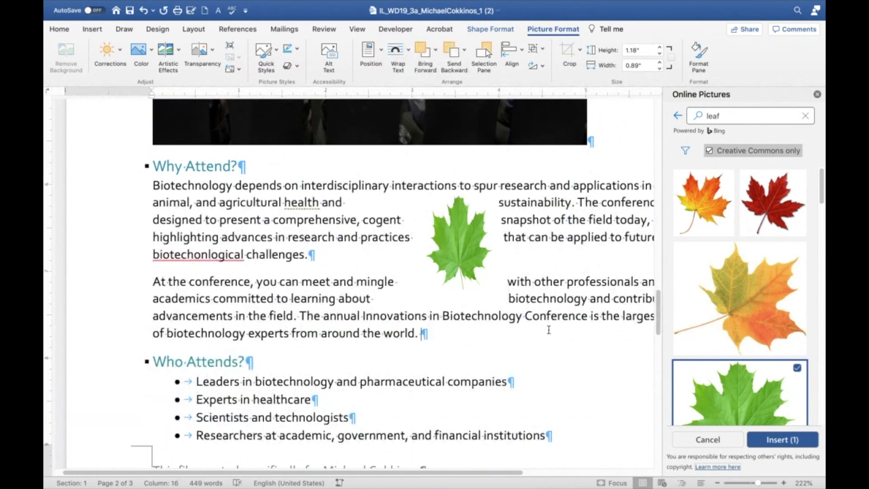
click(614, 446)
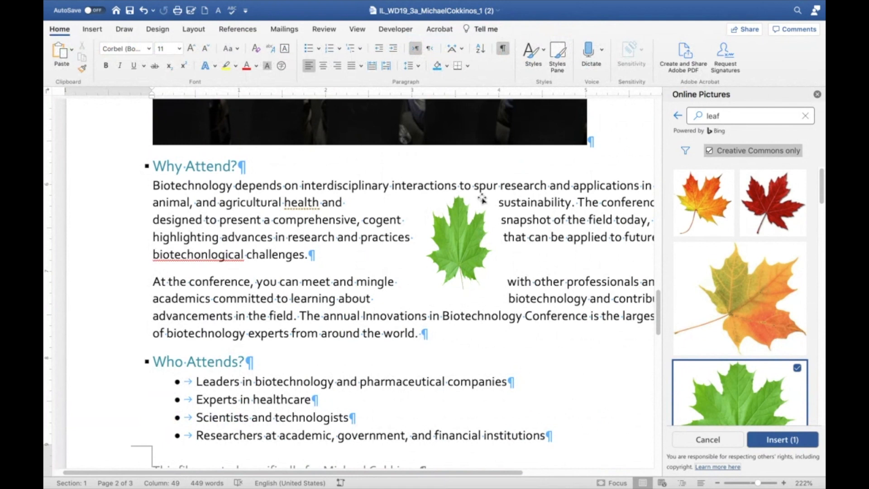
Select the leaf picture, try resizing it freehand, and undo the change
click(454, 269)
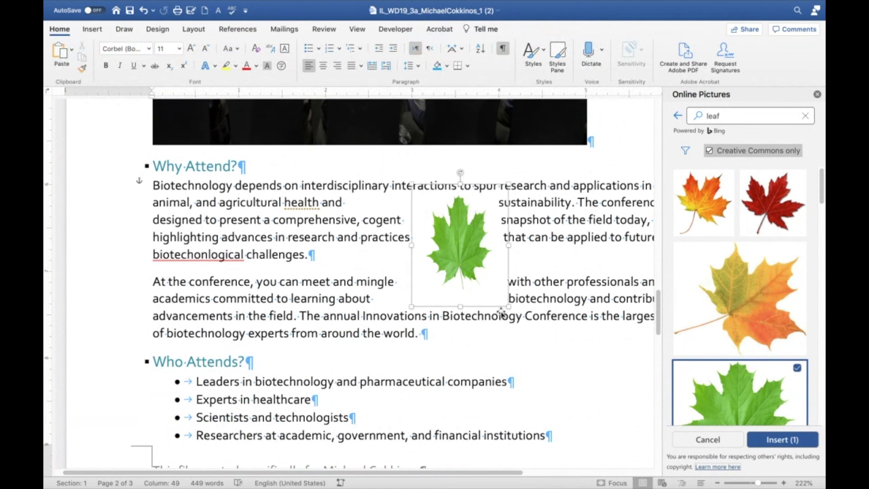
drag(471, 269, 460, 253)
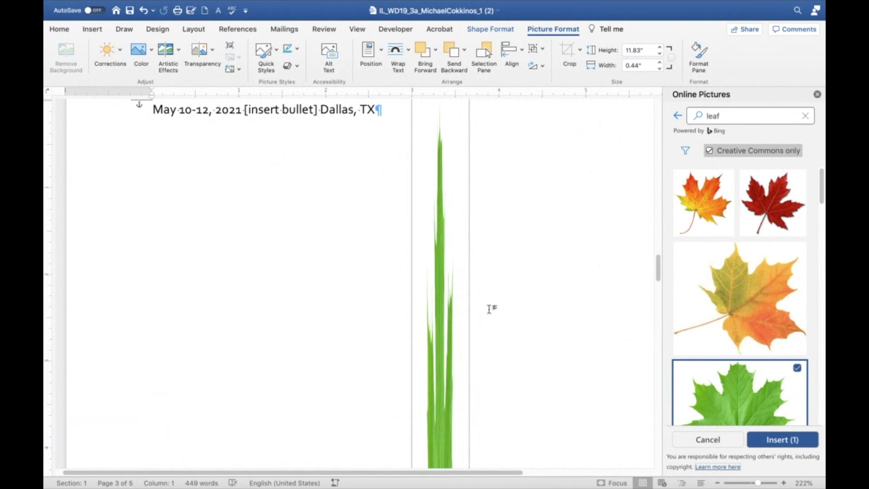
key(super+z)
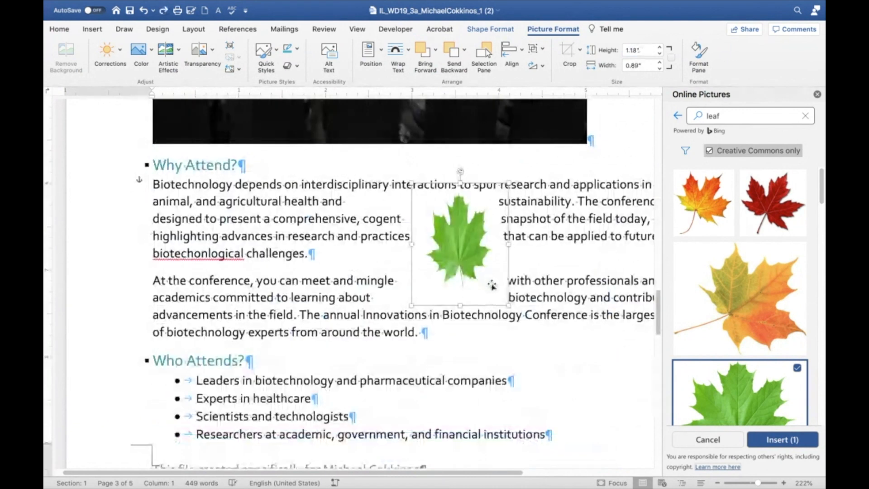
Move the leaf picture group to the left edge of the Why Attend? text and deselect it
drag(508, 306, 199, 290)
click(364, 373)
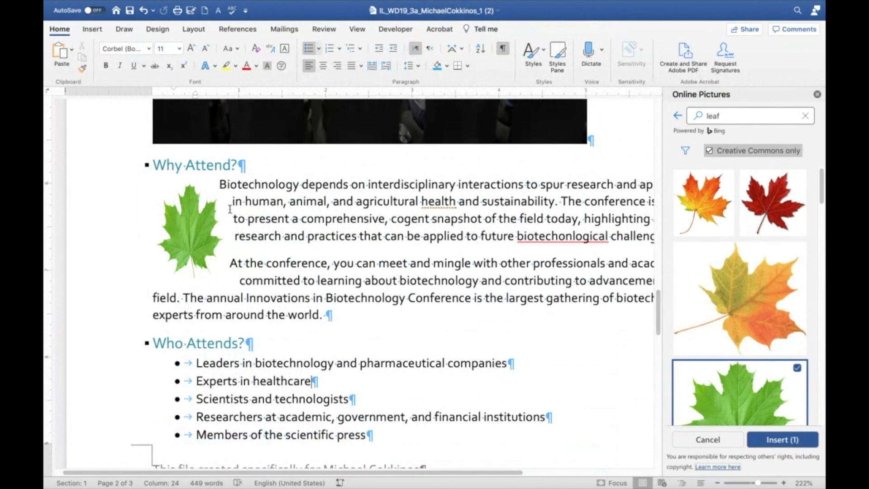
Check the text wrapping options for the leaf image inside its group, and try moving the image further right into the Why Attend? text
click(202, 232)
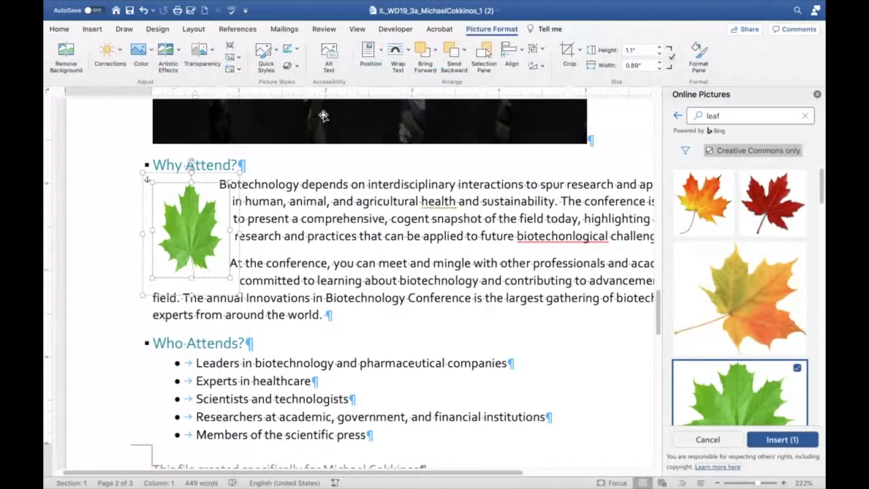
click(407, 52)
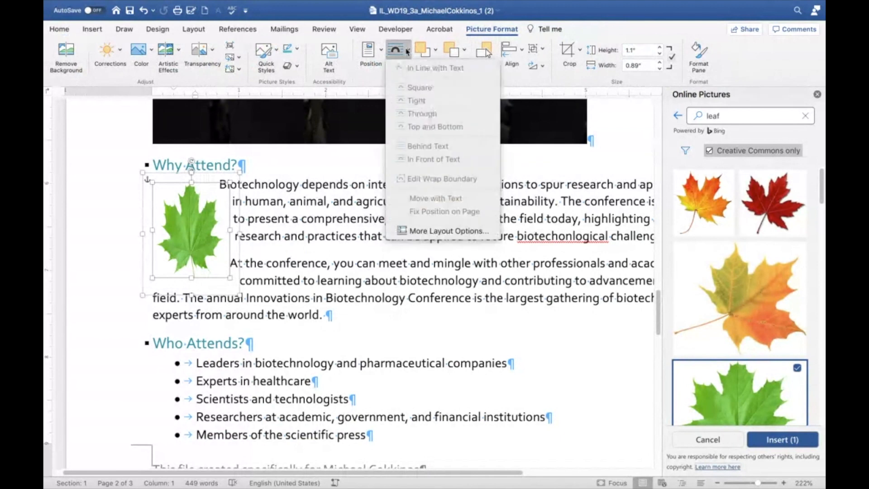
click(209, 209)
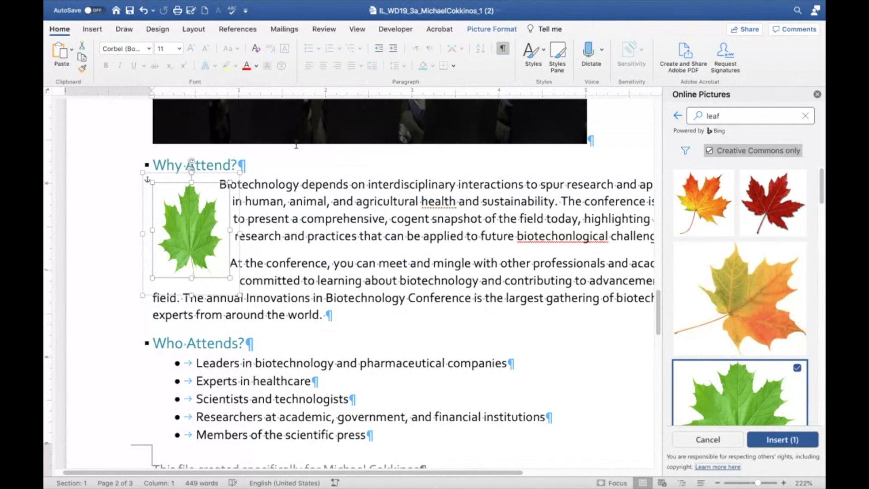
click(491, 29)
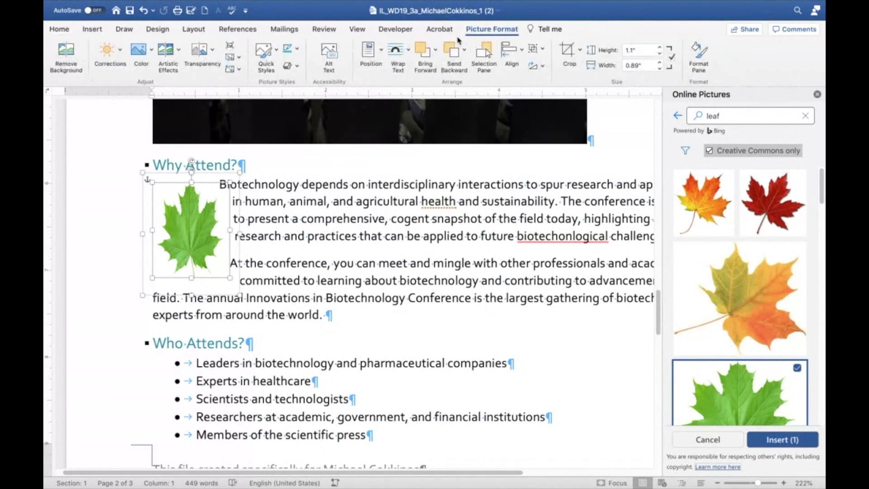
click(408, 52)
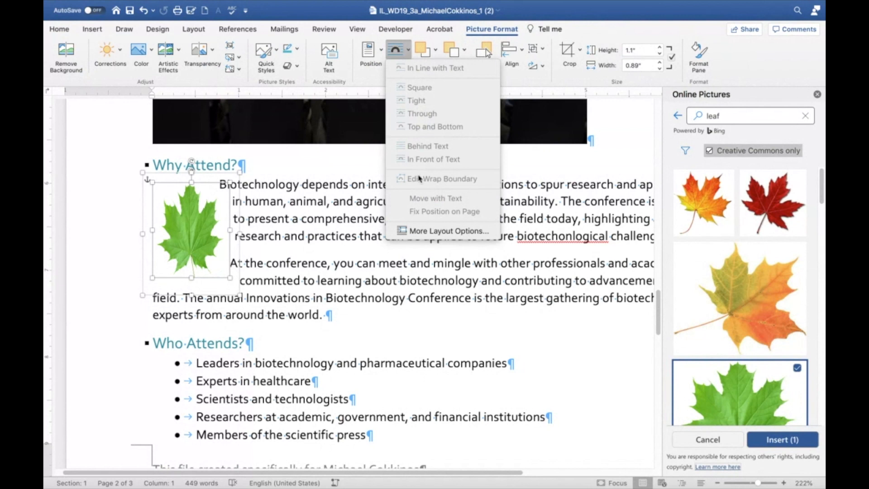
click(219, 214)
drag(184, 200, 267, 201)
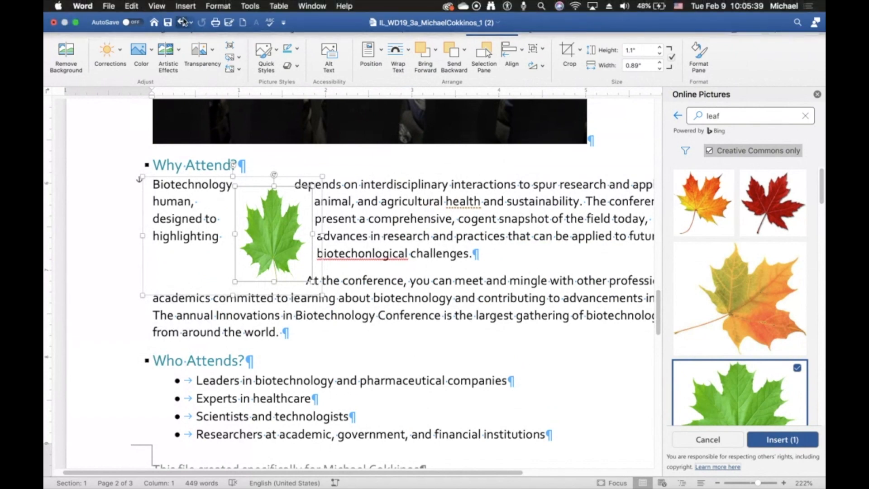
Undo the leaf picture changes back through its insertion, and close the online picture search
click(182, 21)
click(182, 22)
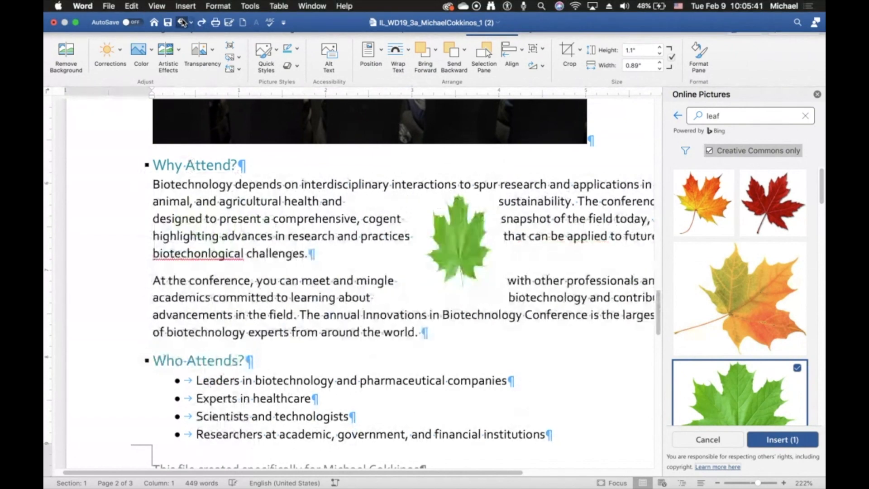
click(183, 21)
click(183, 22)
click(182, 22)
click(182, 22)
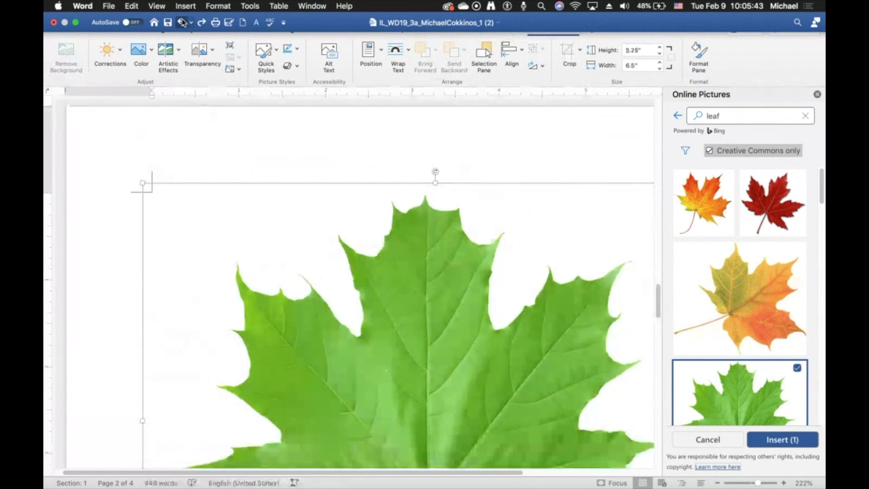
click(183, 21)
click(182, 22)
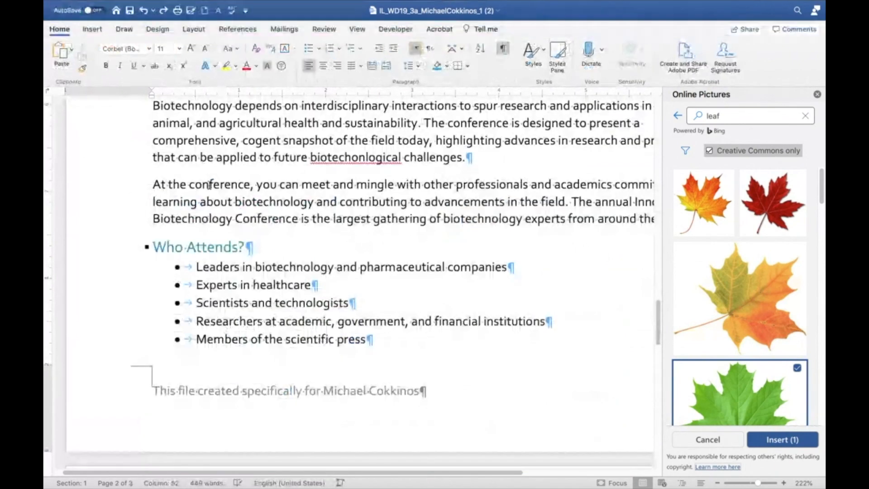
scroll(209, 186, up, 2)
scroll(209, 187, up, 4)
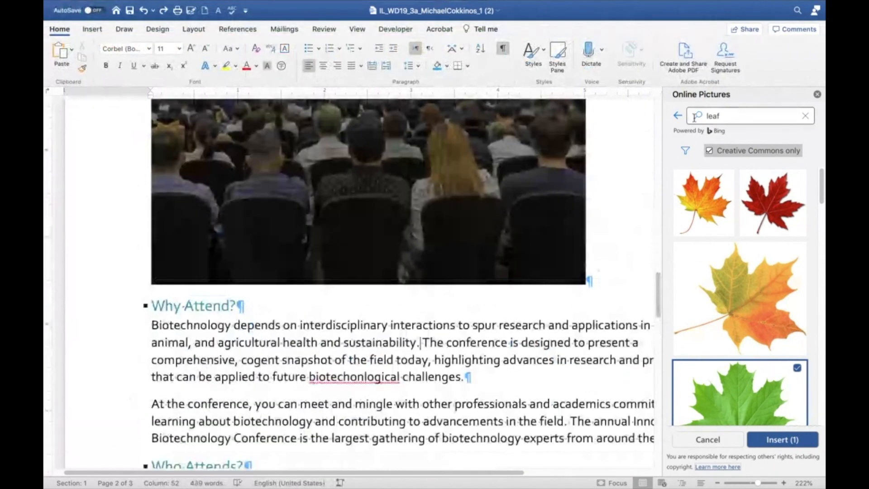
click(817, 94)
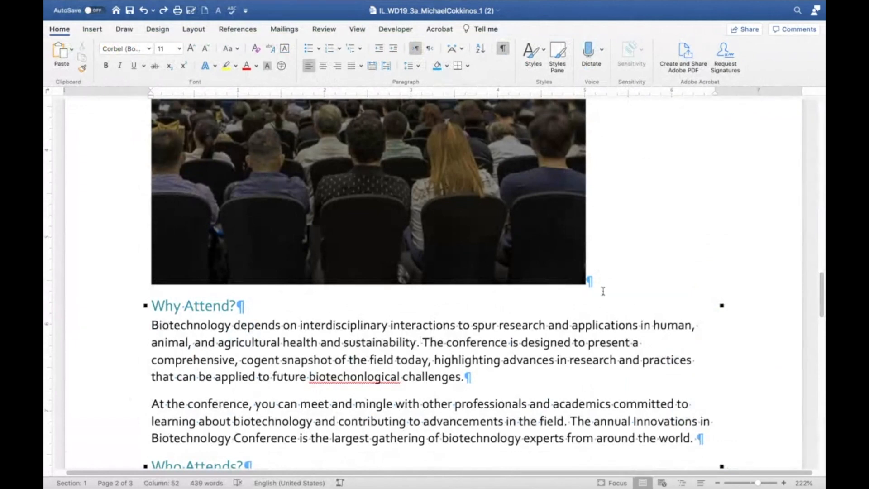
Copy the formatting of the "Seventh Annual Conference on" line to the "Hosted by Advantia Biotech" line with Format Painter
scroll(601, 291, up, 5)
scroll(603, 291, up, 3)
click(653, 320)
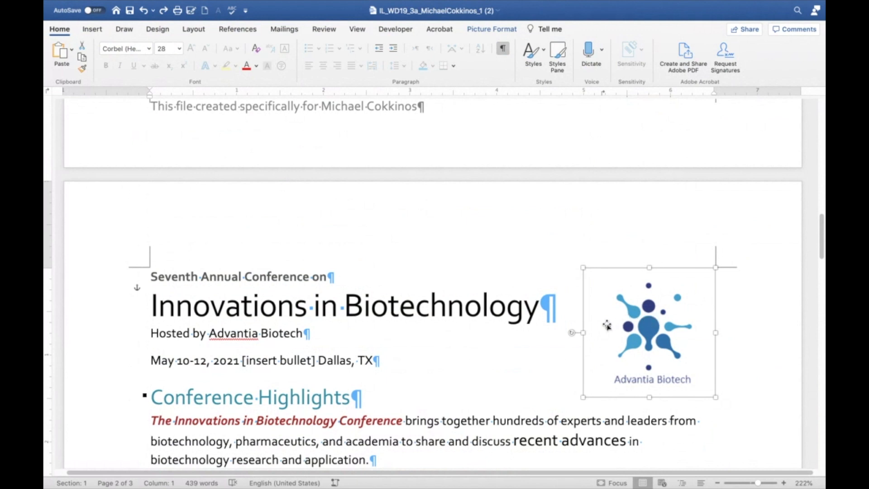
click(134, 281)
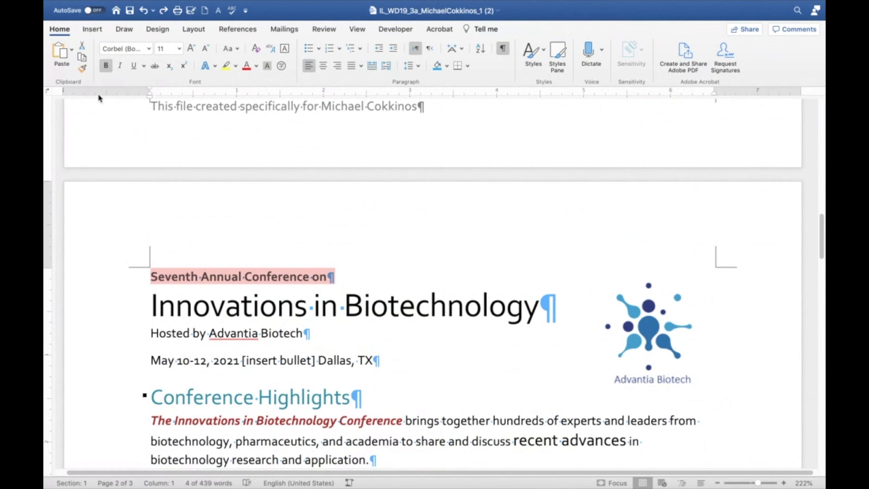
click(82, 71)
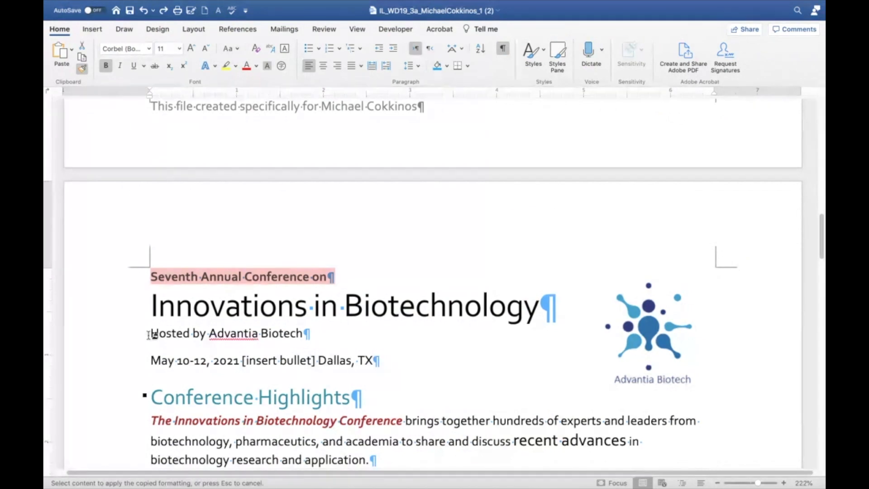
drag(150, 334, 290, 333)
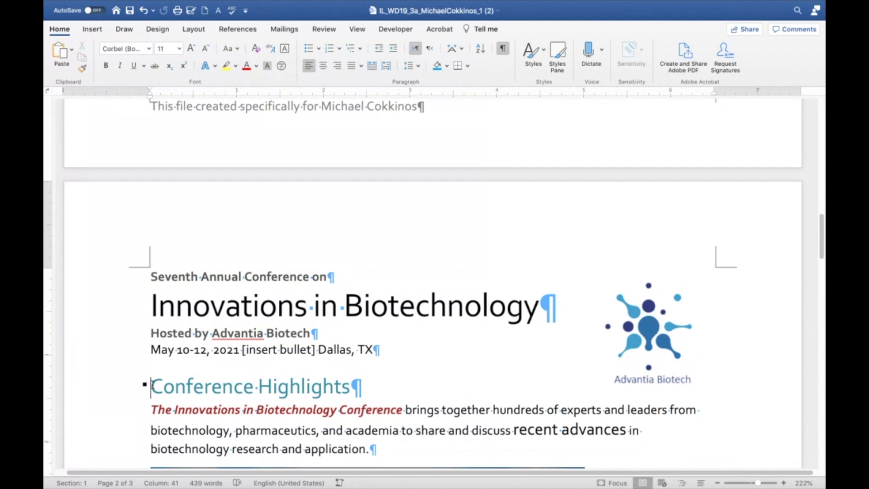
Try copying the Conference Highlights heading's formatting onto the "Innovations in Biotechnology" title, and undo it
drag(152, 384, 319, 384)
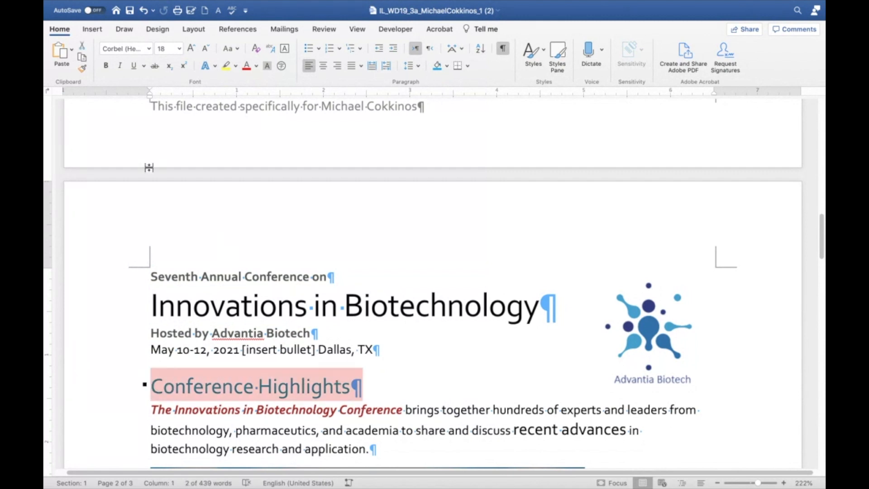
click(82, 68)
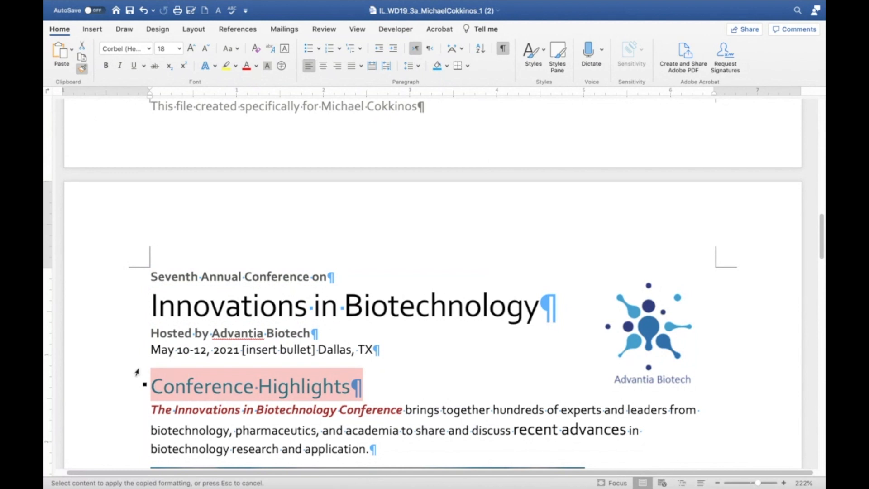
drag(154, 299, 459, 315)
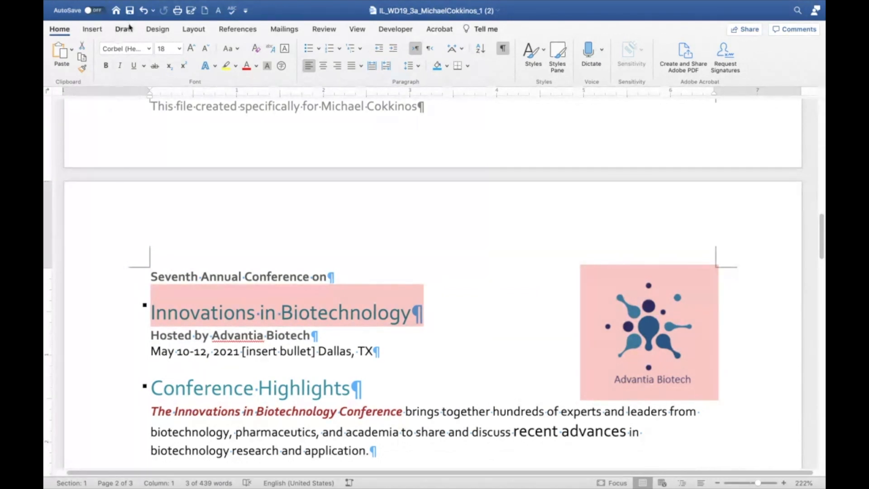
click(144, 12)
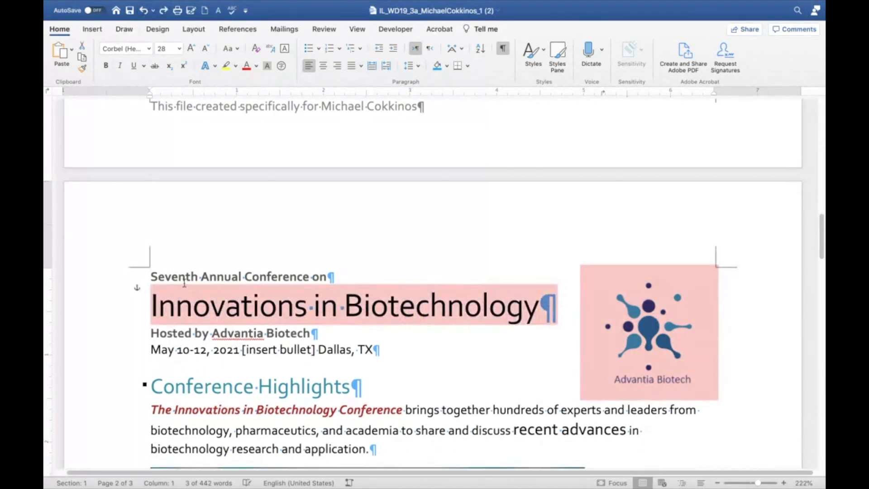
Delete the "[insert bullet]" placeholder between the date and Dallas, TX in the conference date line
scroll(149, 327, down, 1)
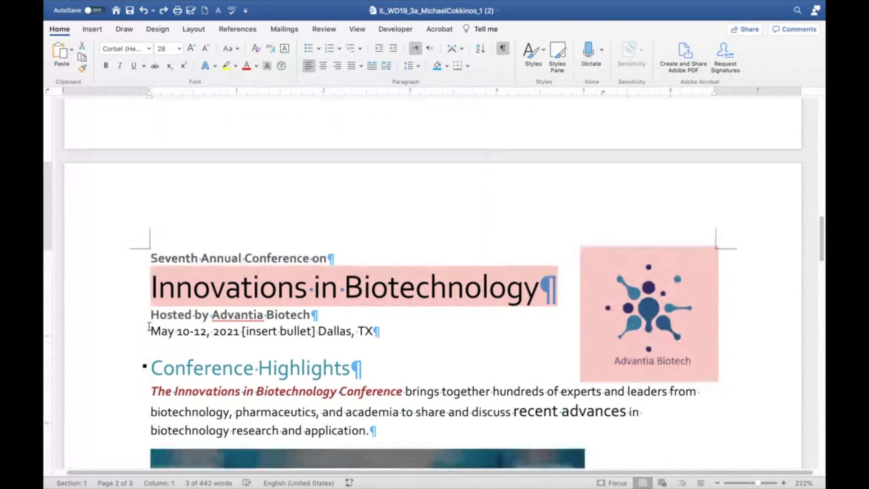
scroll(149, 326, down, 1)
click(148, 326)
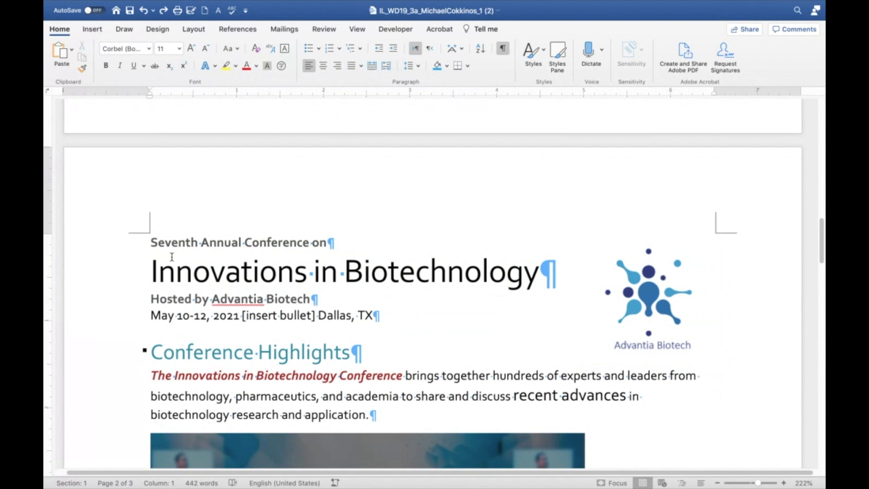
scroll(172, 257, down, 2)
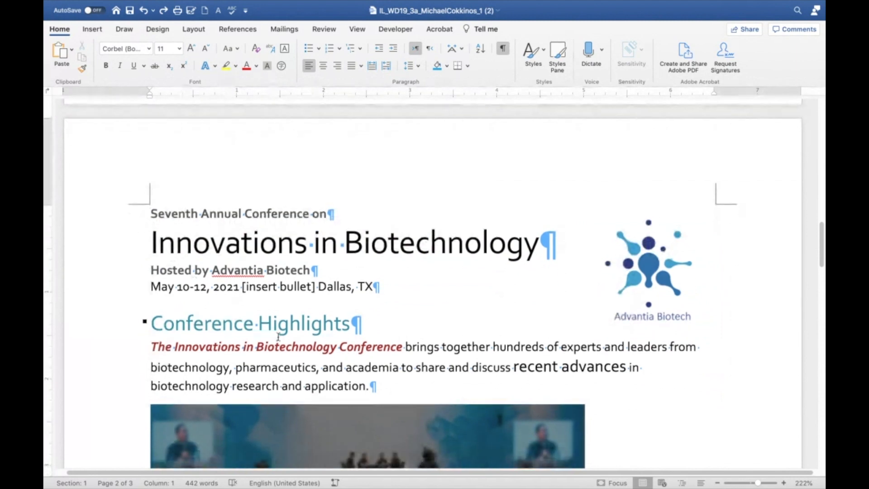
click(242, 287)
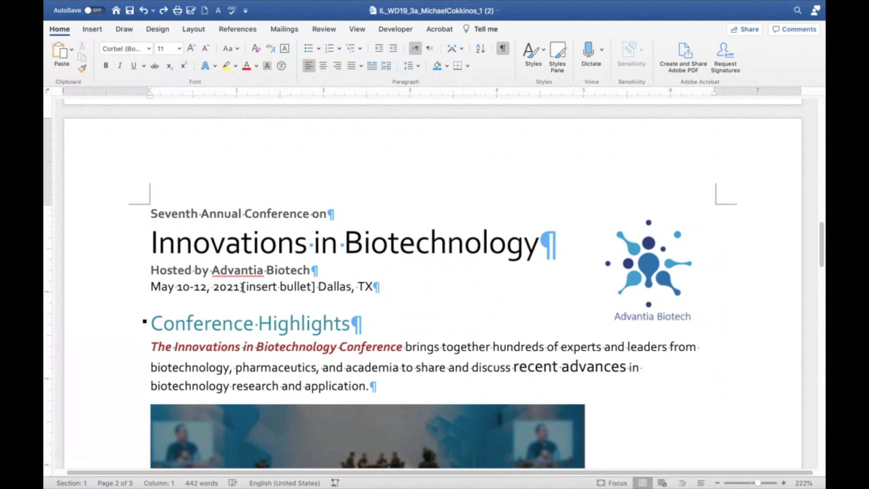
drag(243, 287, 316, 293)
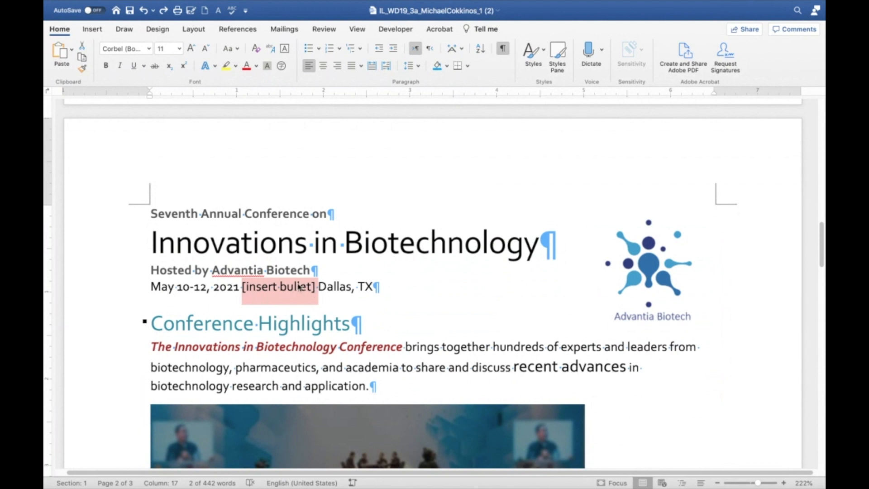
key(Delete)
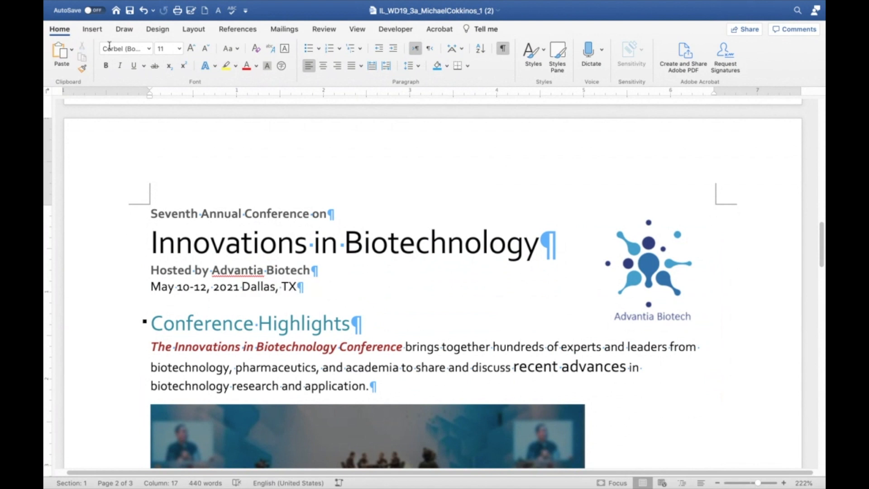
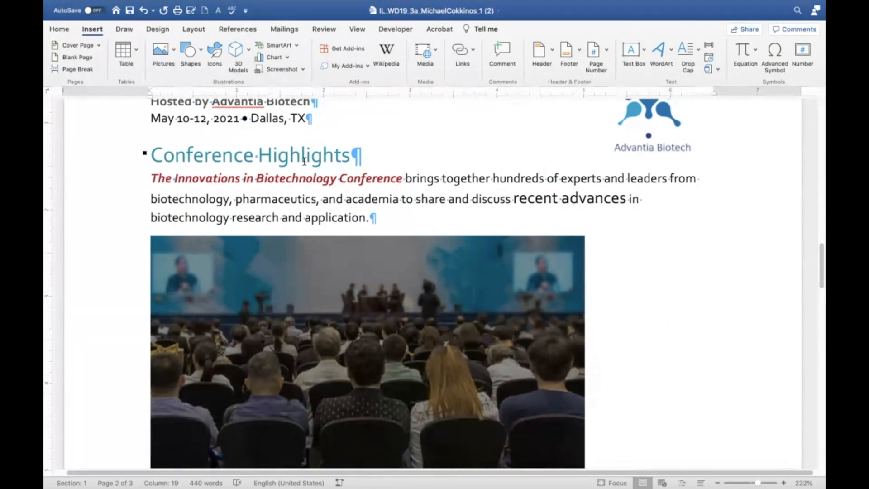
Set the font size of the Conference Highlights heading to 16
click(138, 155)
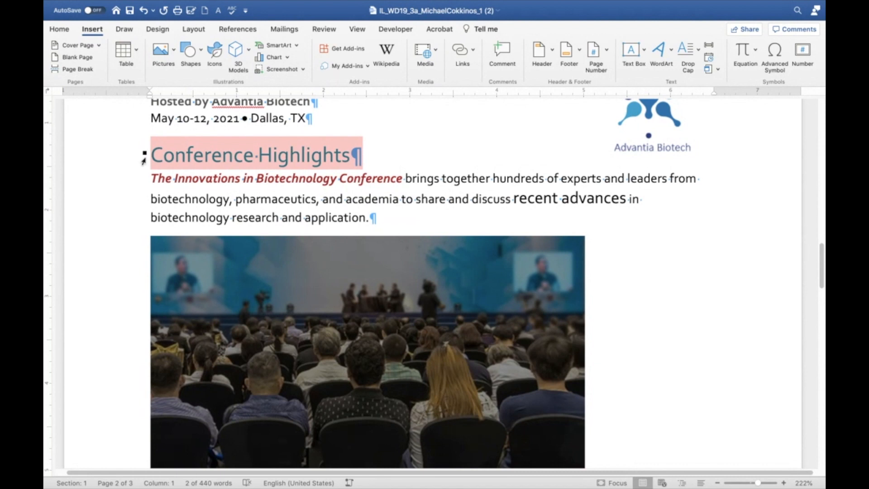
key(super+c)
click(59, 31)
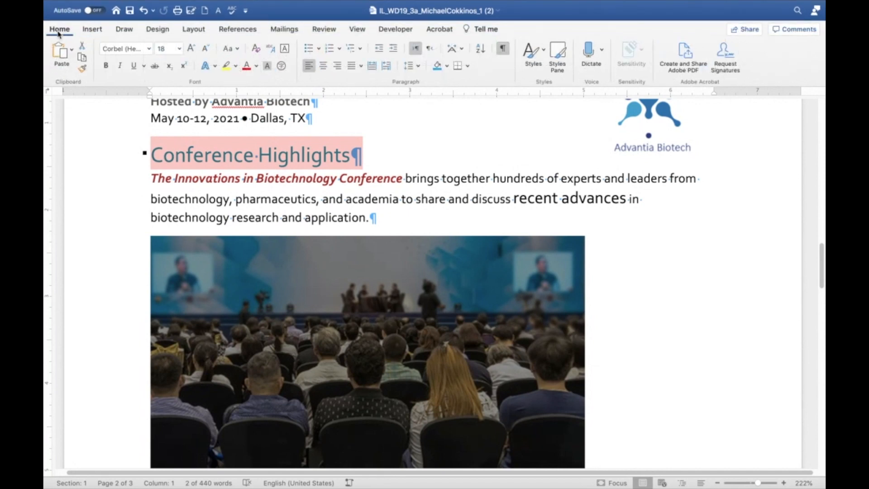
click(178, 49)
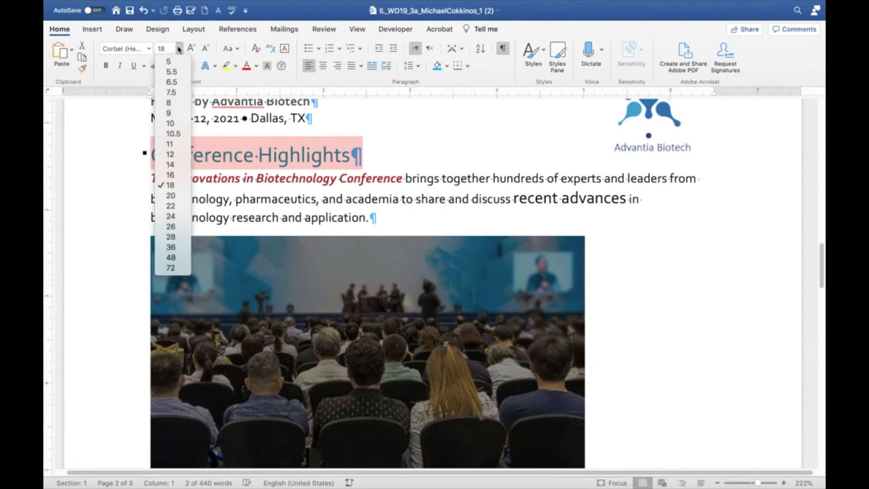
click(170, 176)
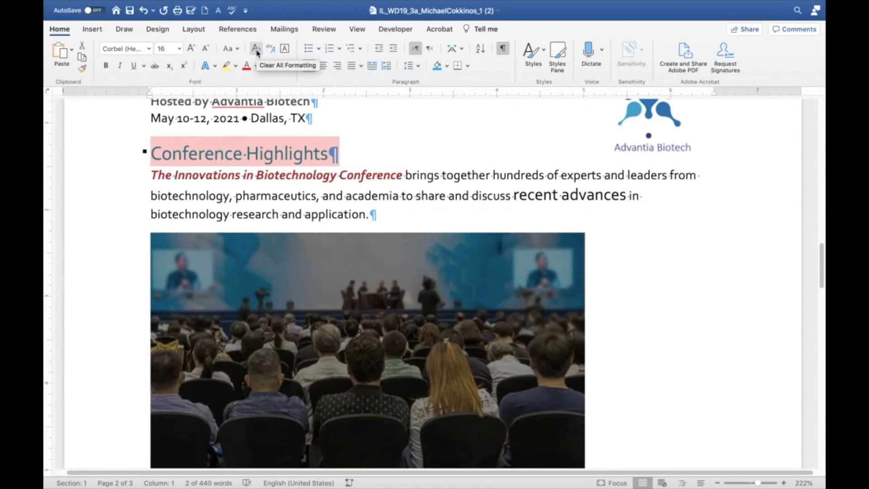
Clear all formatting from the paragraph under the Conference Highlights heading and deselect it
double_click(101, 200)
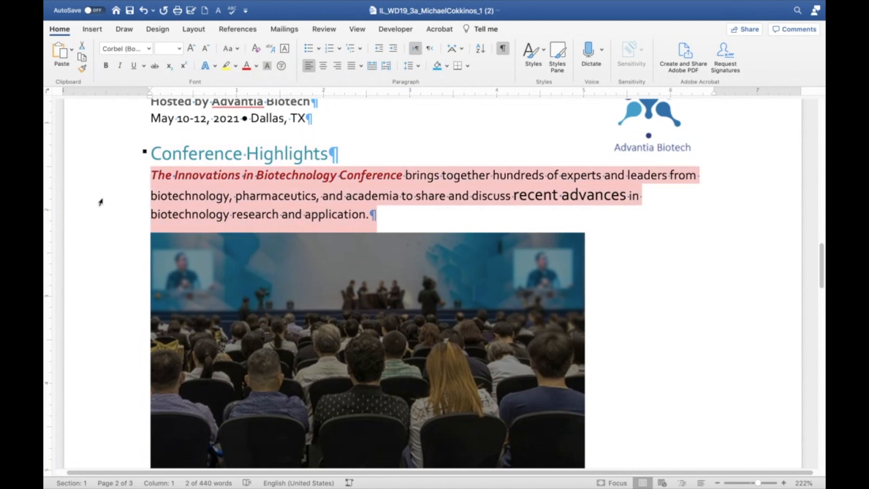
click(256, 50)
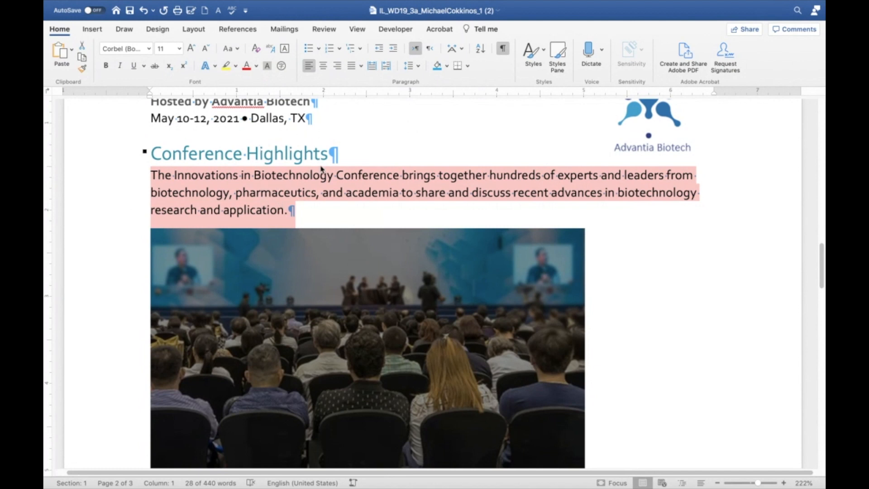
scroll(319, 177, up, 5)
scroll(318, 177, down, 10)
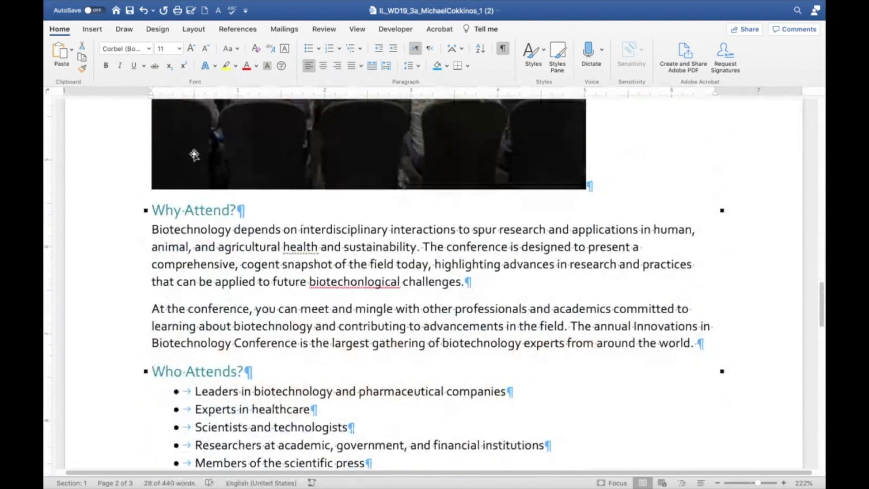
click(237, 279)
scroll(238, 280, up, 2)
scroll(238, 279, up, 5)
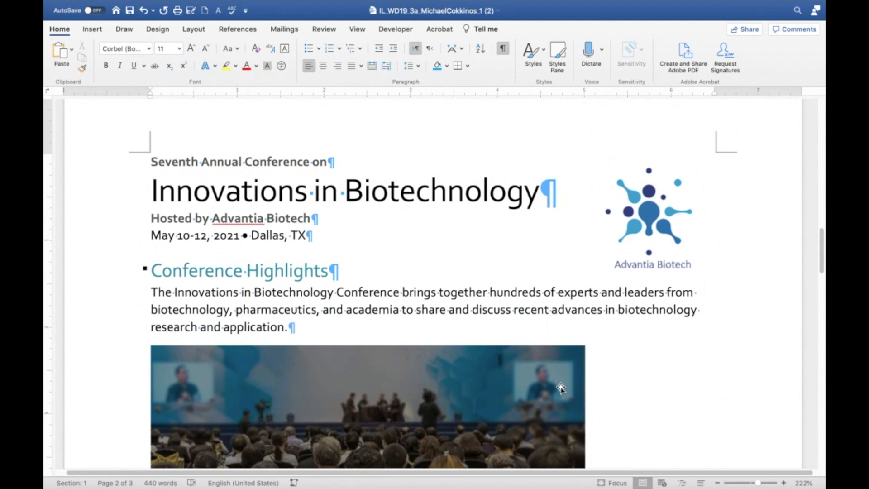
Brighten the conference audience picture under Conference Highlights and raise its contrast with a Brightness/Contrast preset
scroll(558, 386, down, 5)
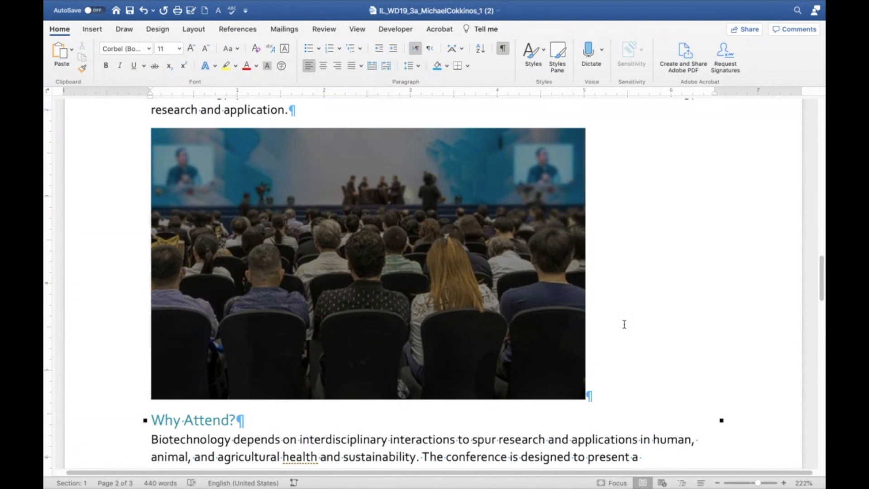
click(486, 280)
double_click(485, 280)
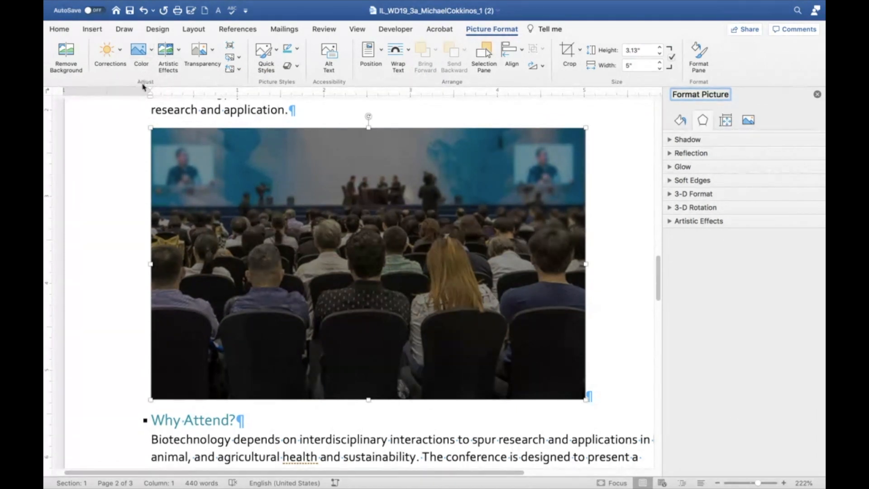
click(116, 53)
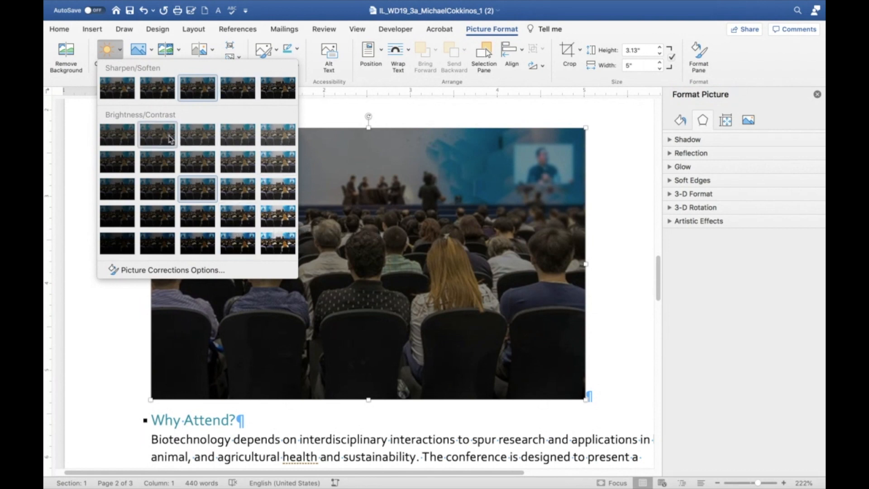
click(281, 222)
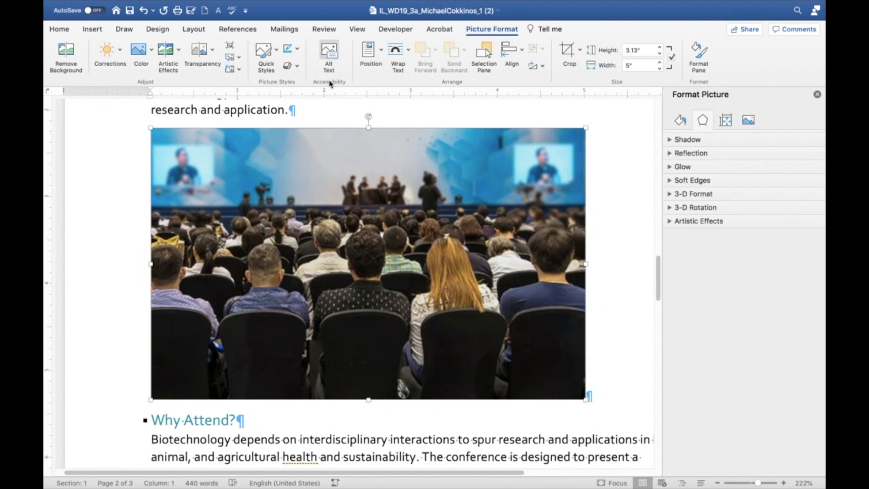
Enter an alt text description for the conference audience picture, and deselect the picture
click(329, 66)
click(693, 177)
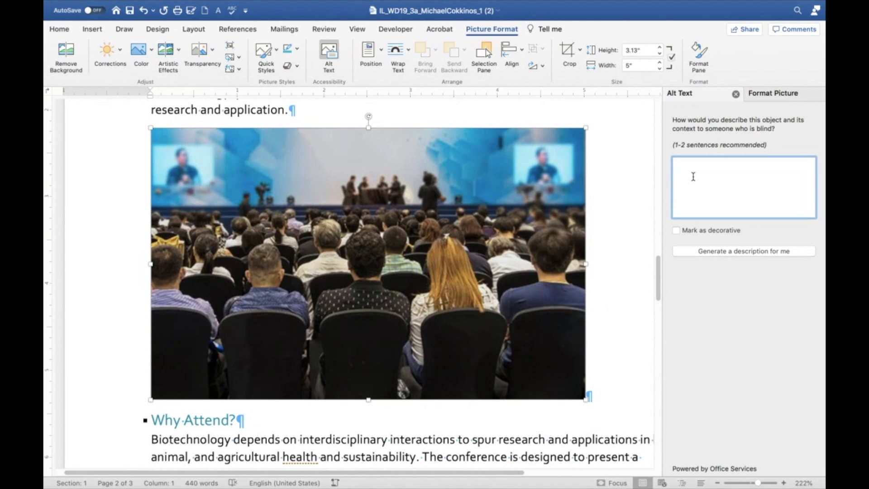
text(Ppisgngnl)
click(637, 143)
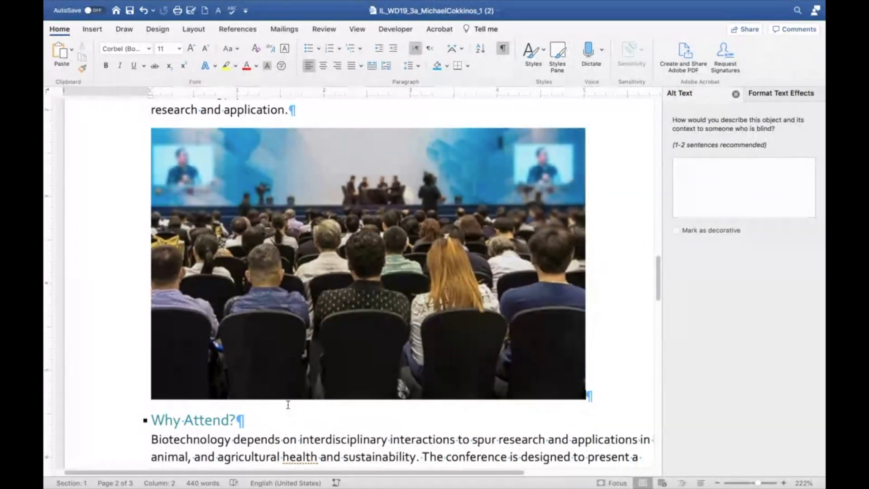
mouse_move(182, 3)
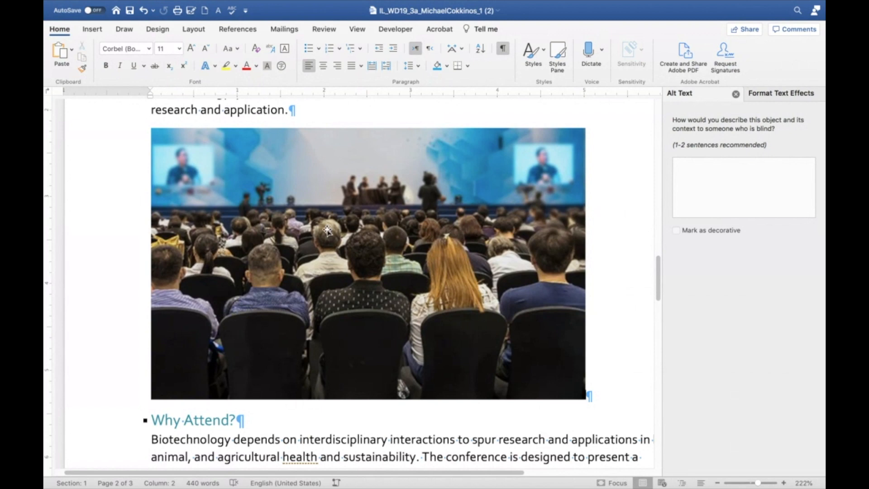
Insert a Basic Matrix SmartArt graphic in the empty paragraph below the Conference Programs sentence, and select its first text box
scroll(328, 230, down, 5)
scroll(327, 229, down, 15)
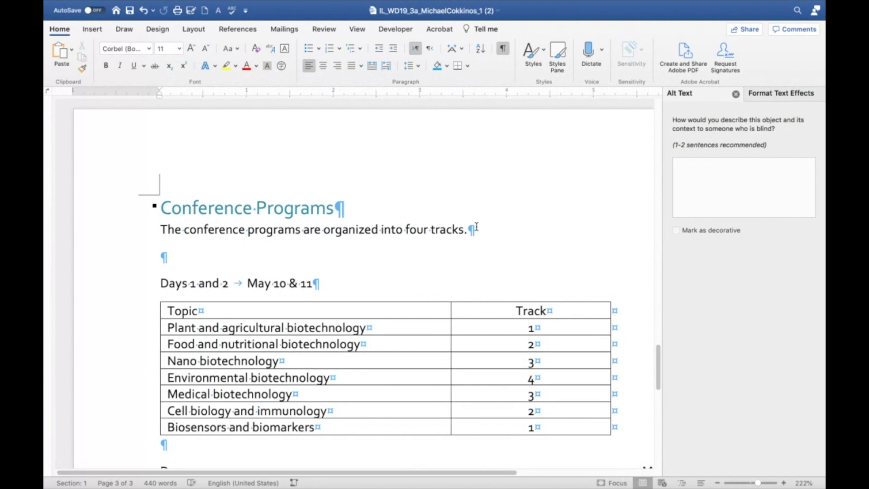
click(160, 257)
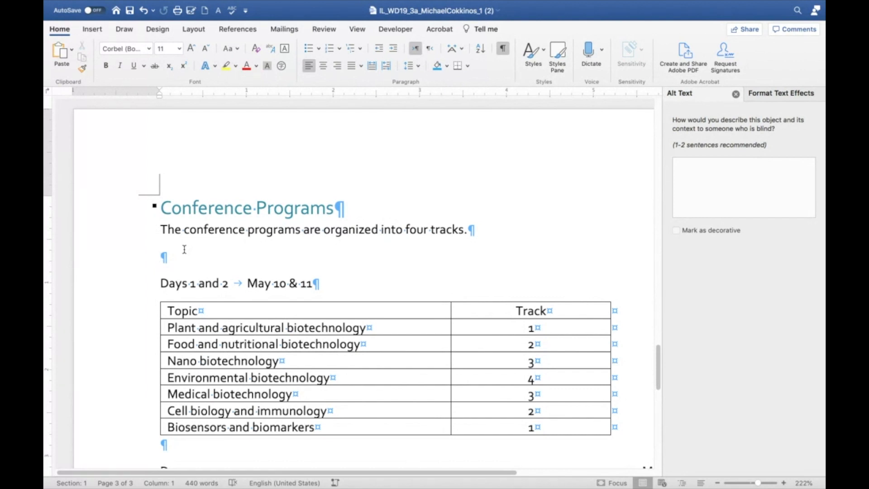
click(96, 28)
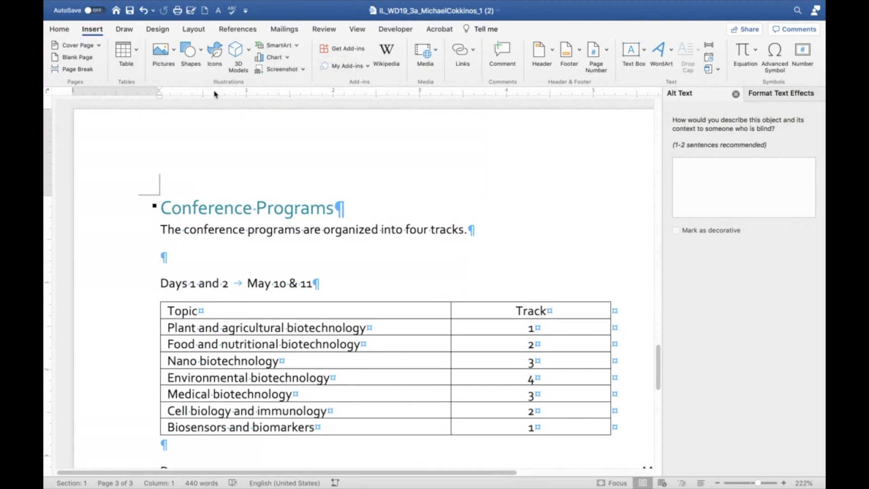
click(297, 47)
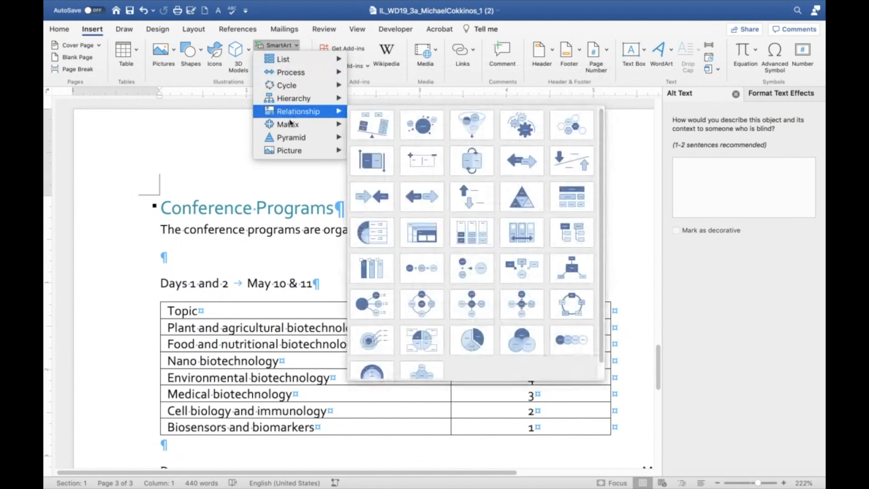
mouse_move(290, 128)
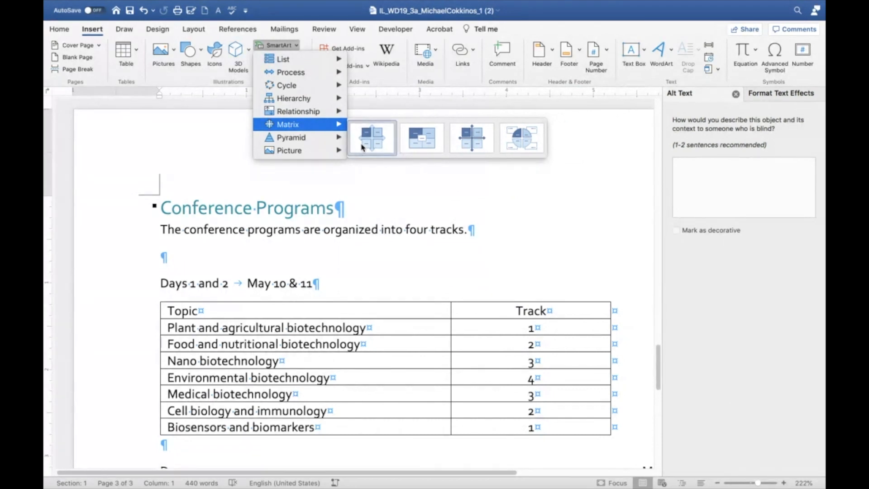
click(371, 138)
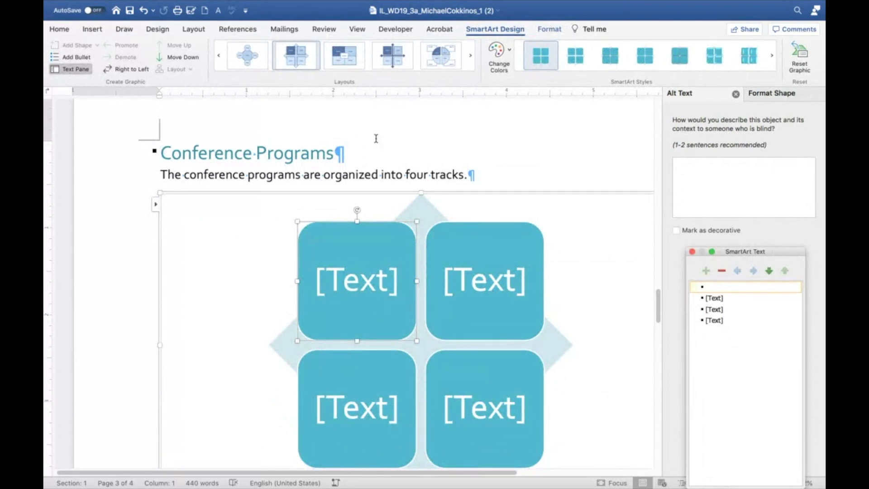
scroll(376, 138, down, 2)
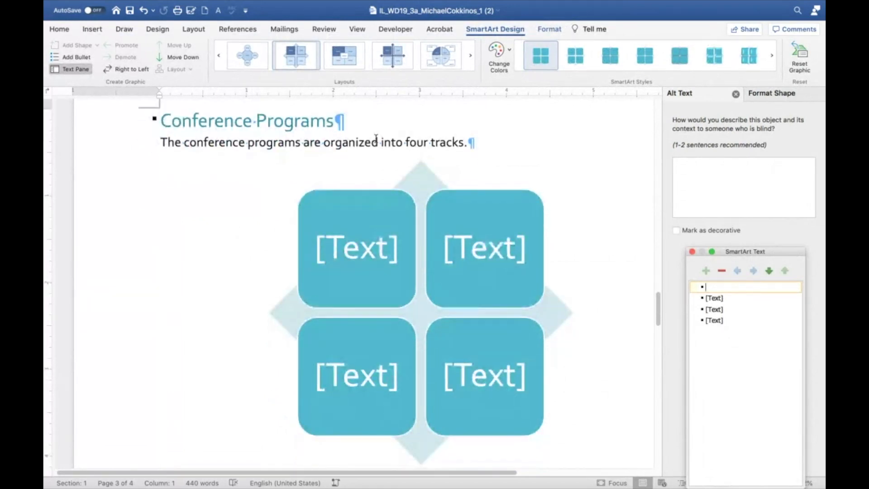
click(396, 231)
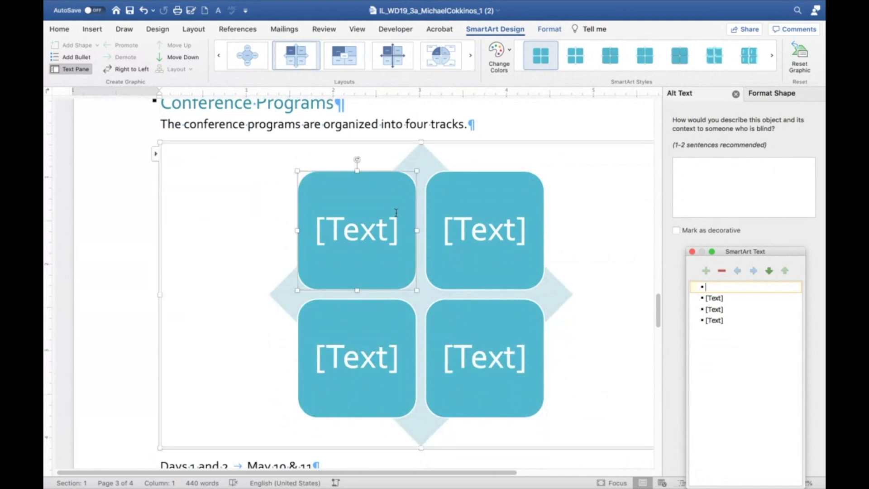
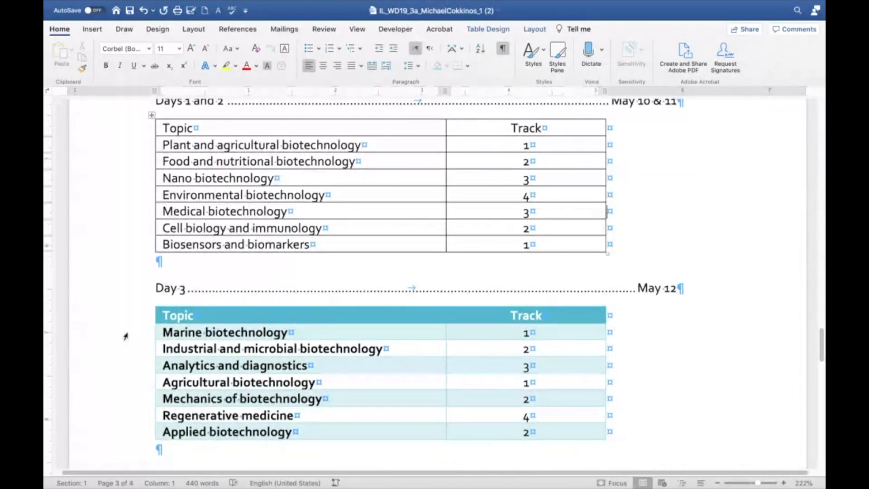
Insert a row below "Biosensors and biomarkers" in the Days 1 and 2 table
click(128, 249)
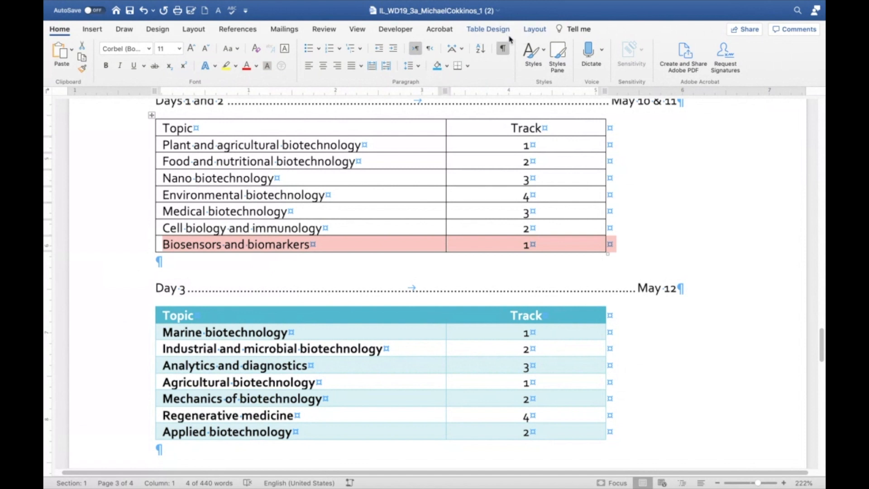
click(525, 30)
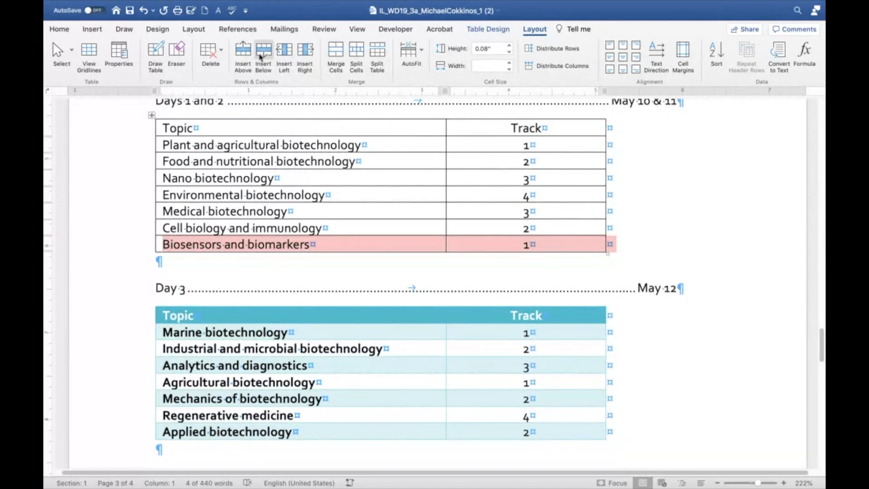
click(262, 55)
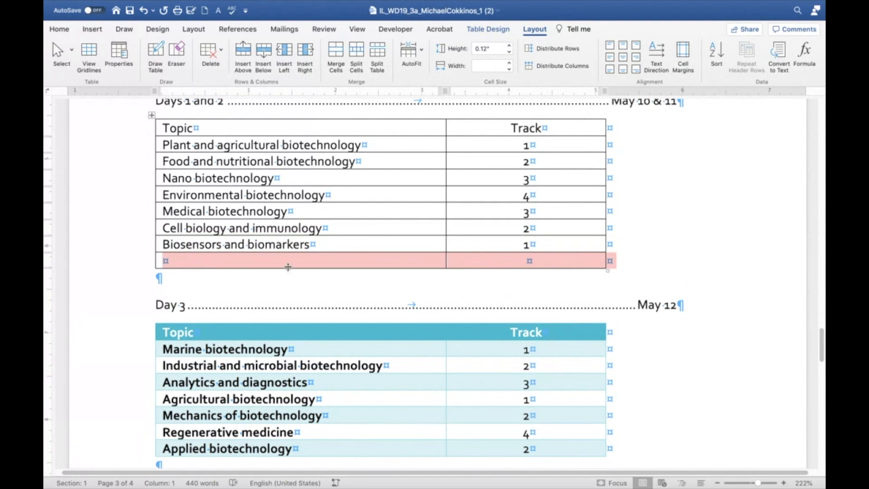
Fill the new last row of the Days 1 and 2 table with topic "Energy Research" and track 4
click(285, 261)
text(Energ)
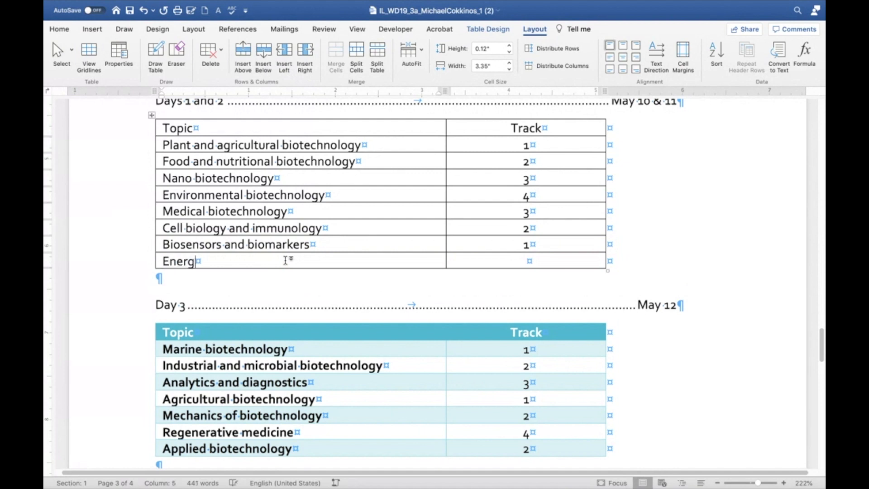
text(y Re)
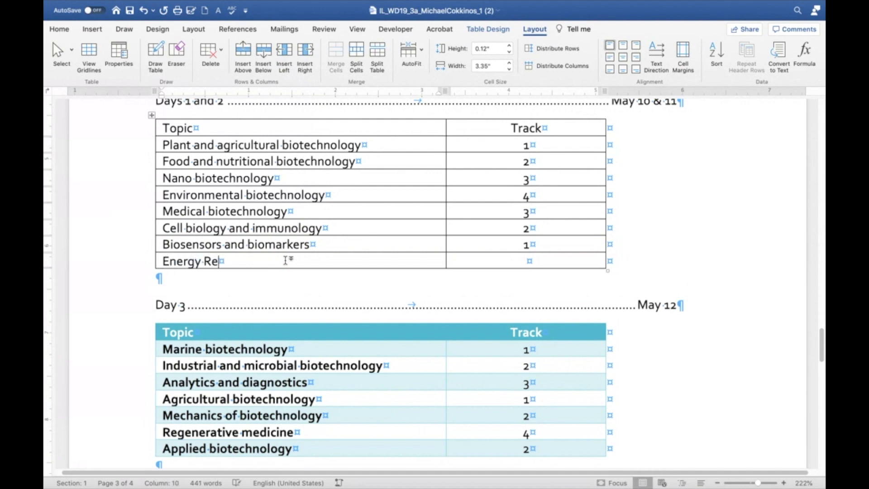
text(search)
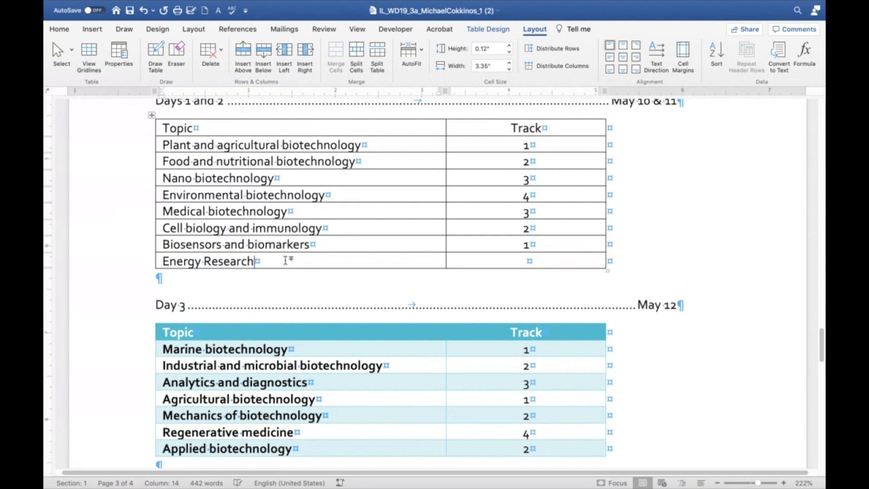
key(Tab)
text(4)
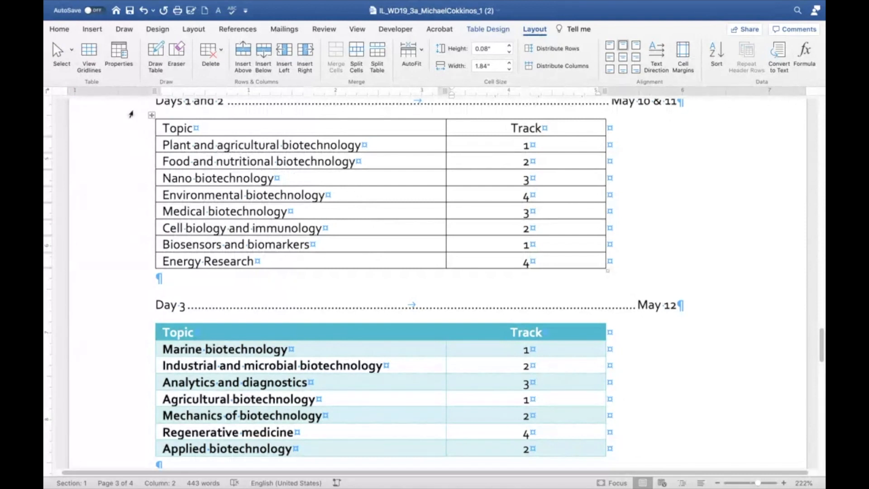
Apply the Grid Table 4 - Accent 1 style to the whole Days 1 and 2 table, and deselect it
click(152, 116)
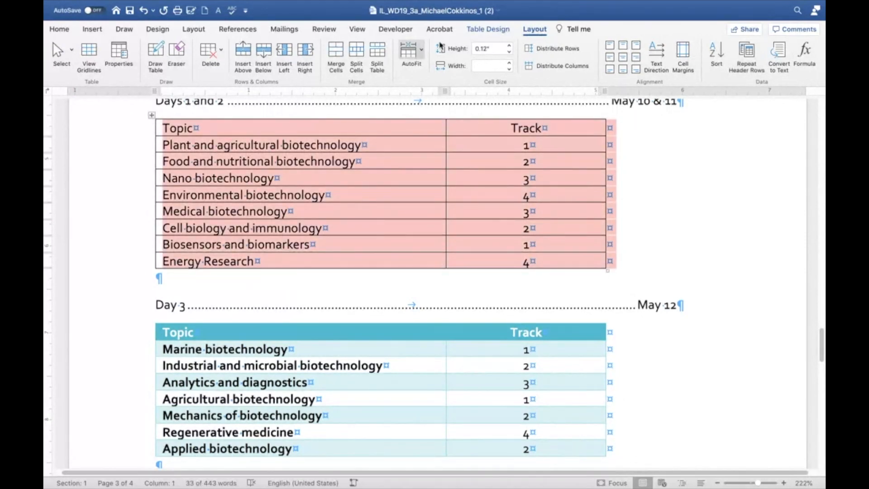
click(489, 31)
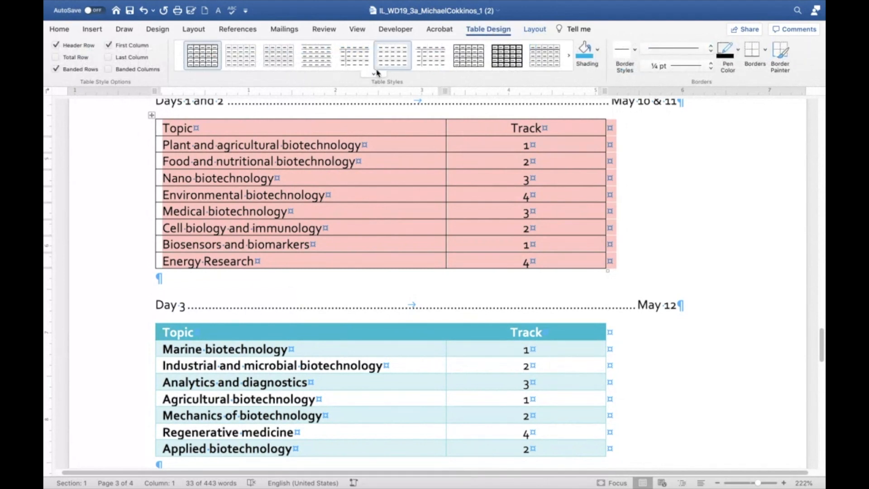
click(375, 74)
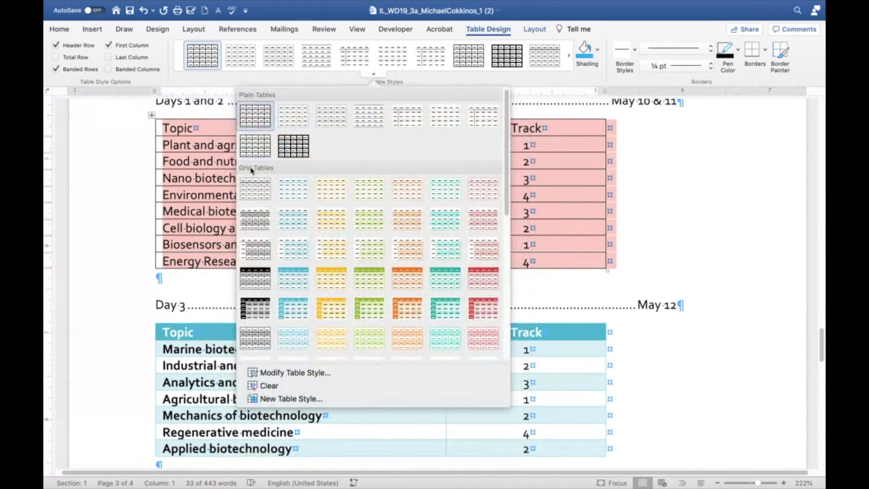
scroll(248, 294, down, 8)
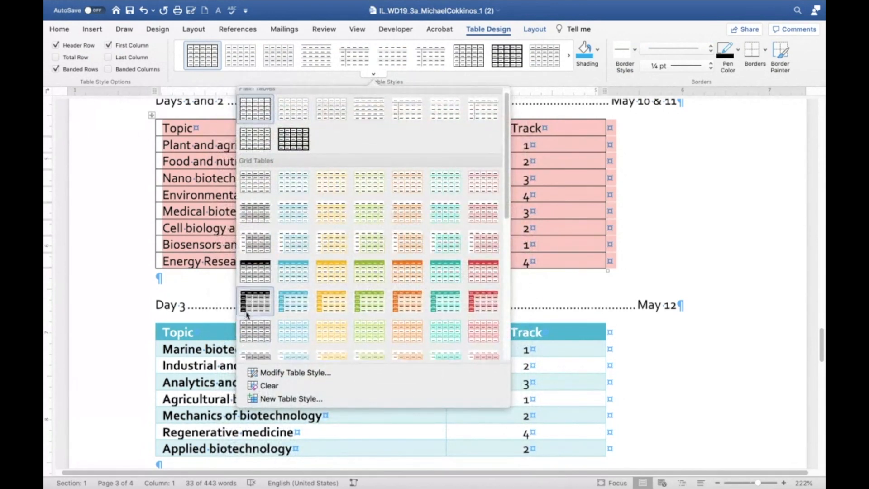
scroll(259, 215, up, 5)
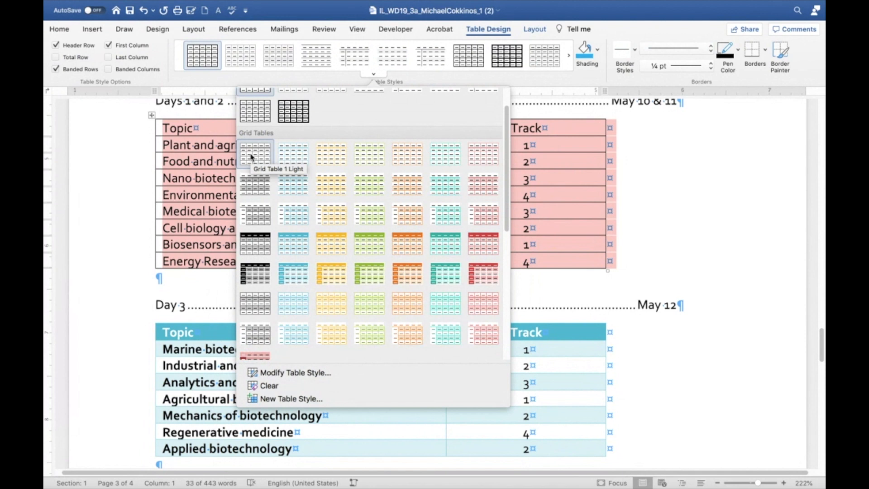
click(294, 245)
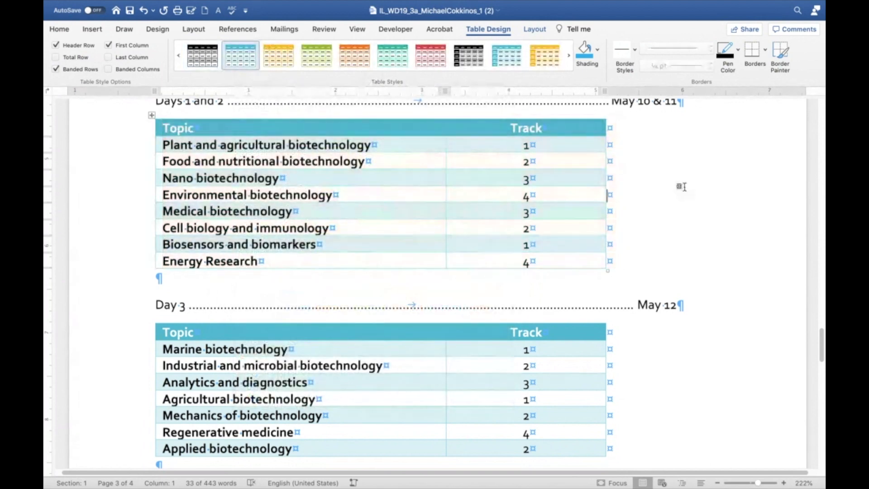
click(681, 187)
Review the two program tables and the Dallas City Attractions and For More Information sections on the last page
scroll(682, 187, up, 2)
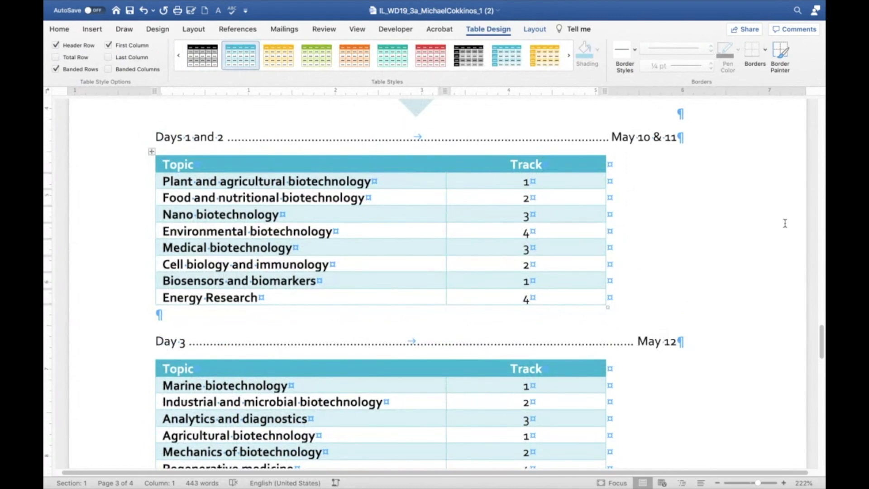
scroll(784, 223, down, 5)
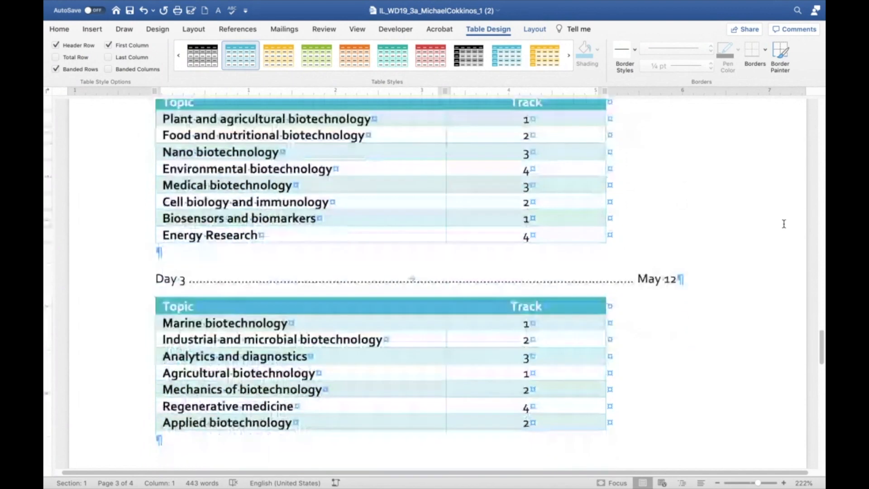
scroll(641, 342, down, 7)
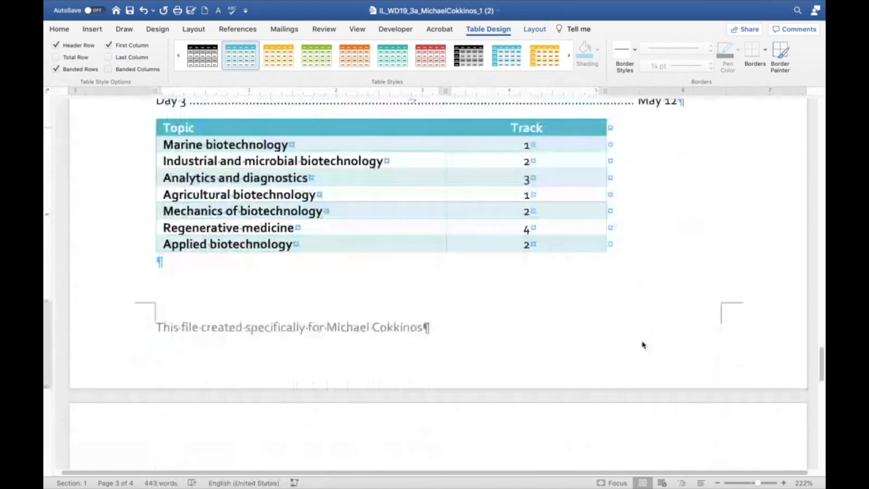
scroll(642, 340, up, 2)
scroll(642, 341, down, 2)
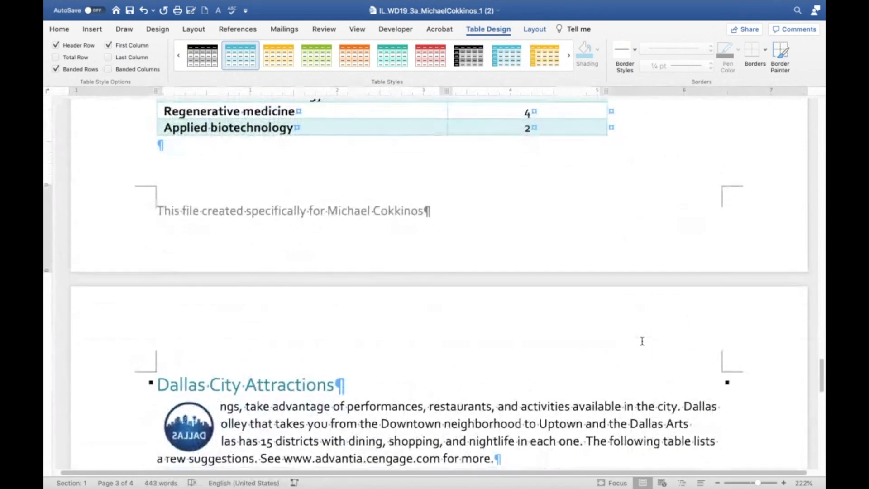
scroll(642, 340, up, 2)
scroll(642, 340, down, 7)
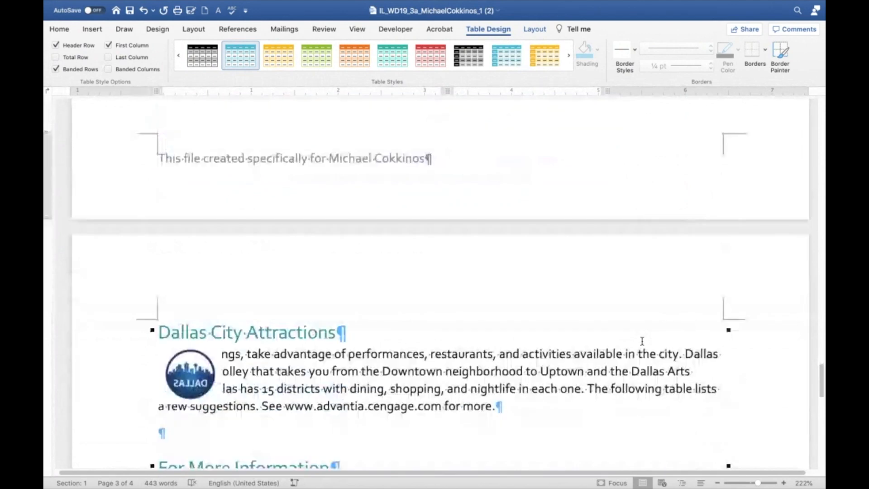
scroll(641, 341, down, 1)
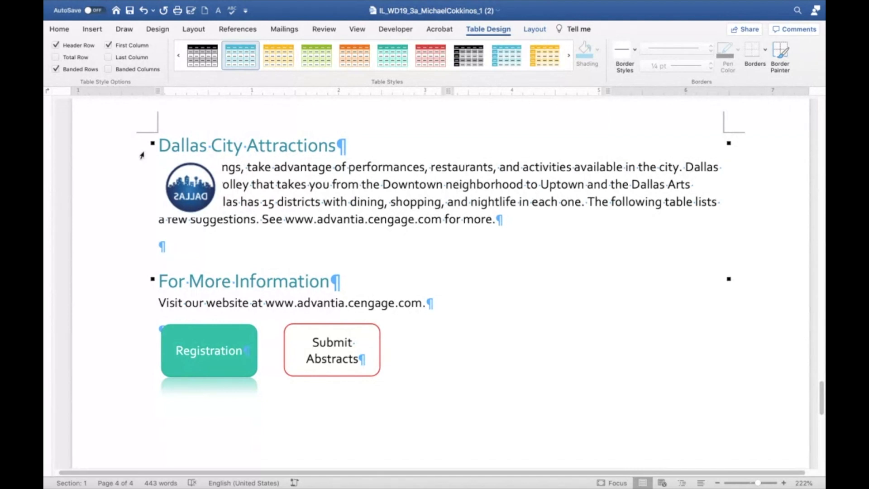
Define a dashed 1½ pt paragraph border in a darker shade of the teal theme color for the Dallas City Attractions heading
click(141, 156)
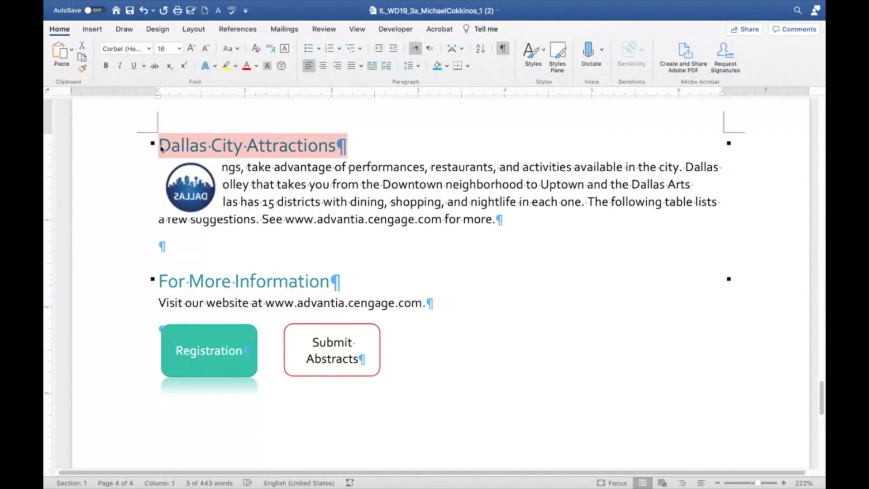
click(162, 149)
click(133, 150)
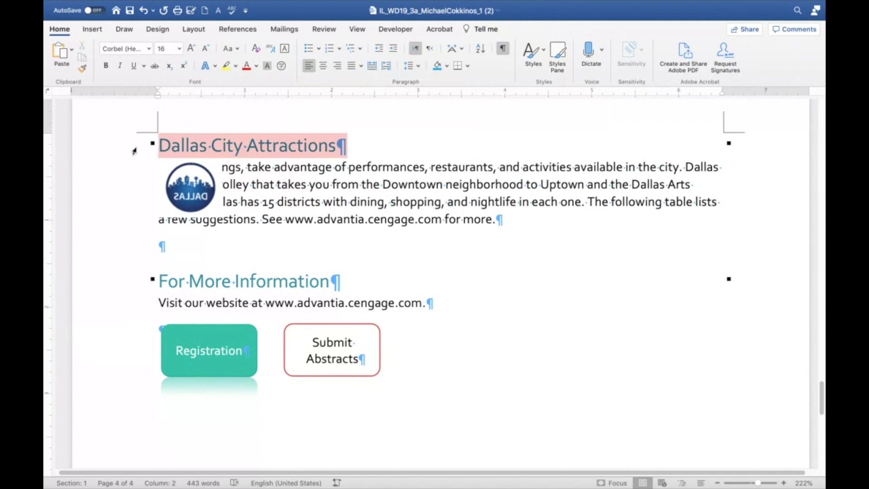
click(68, 33)
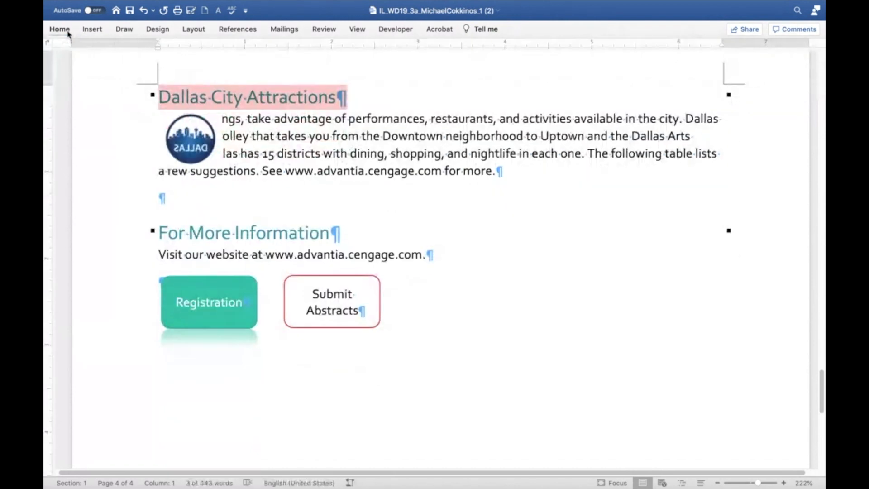
click(68, 33)
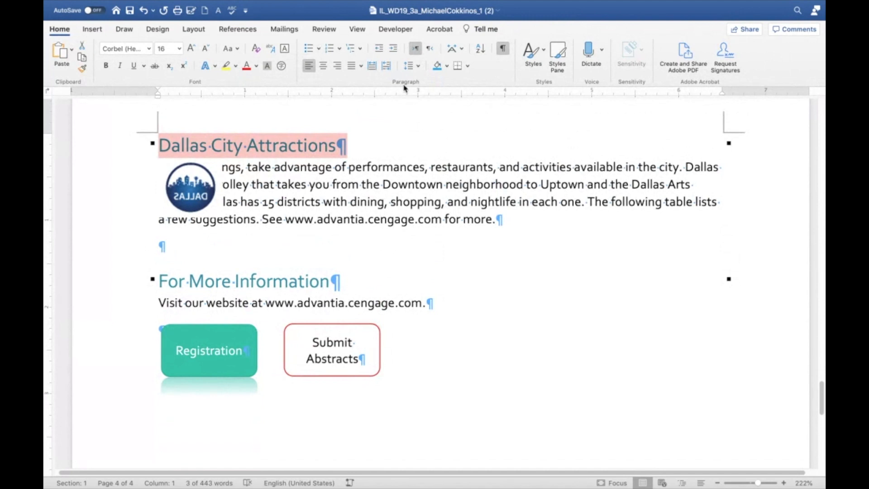
click(468, 66)
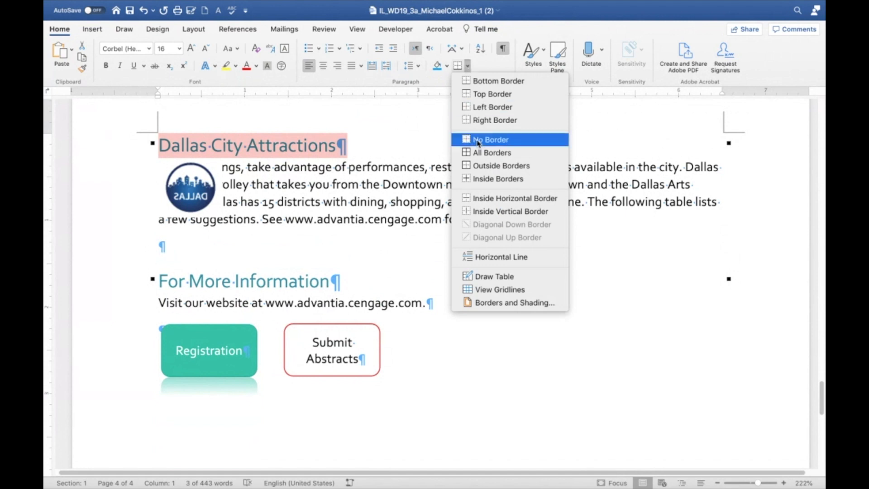
click(511, 306)
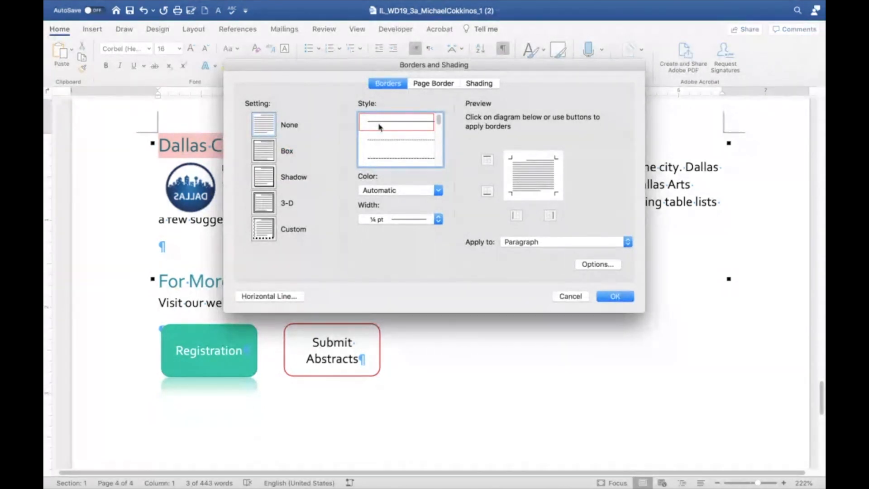
click(384, 160)
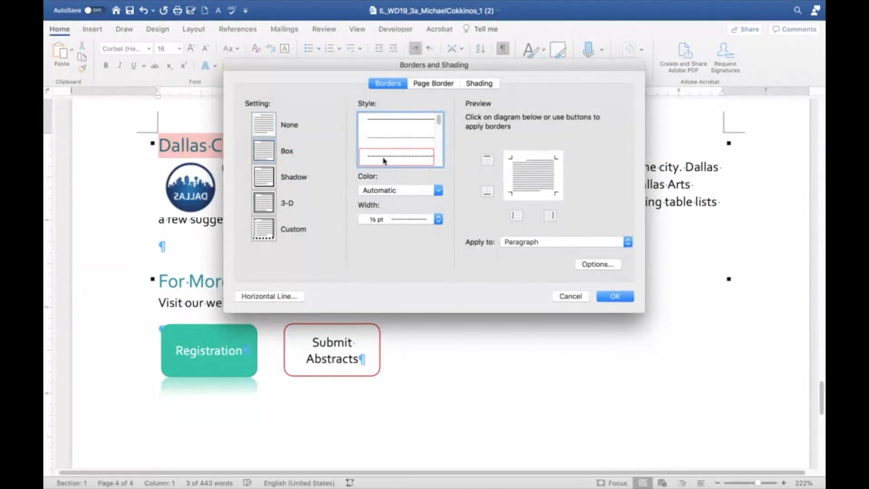
click(437, 192)
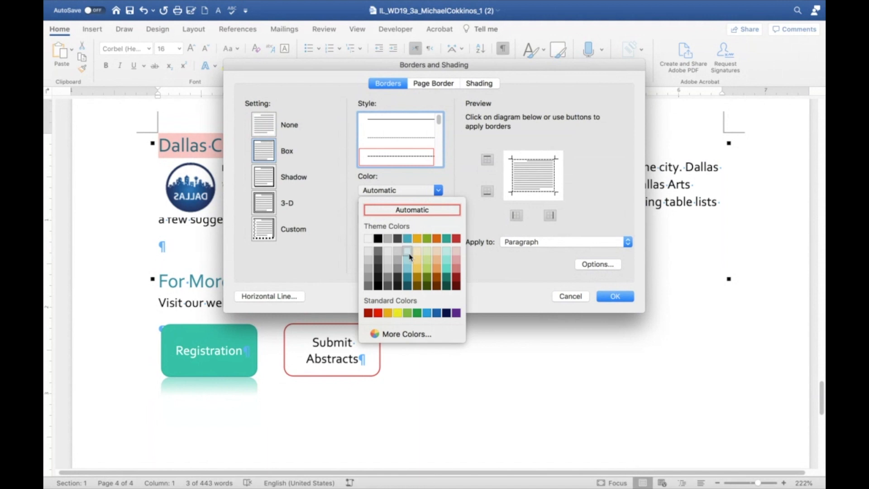
click(408, 278)
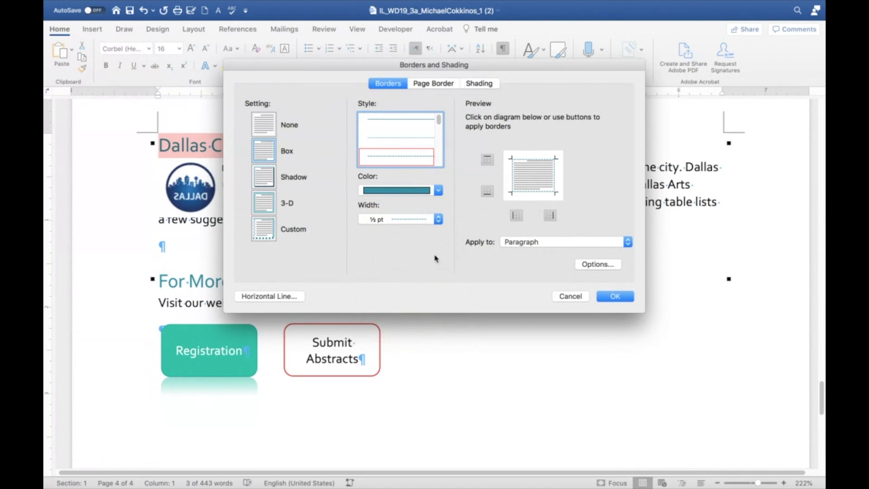
click(438, 220)
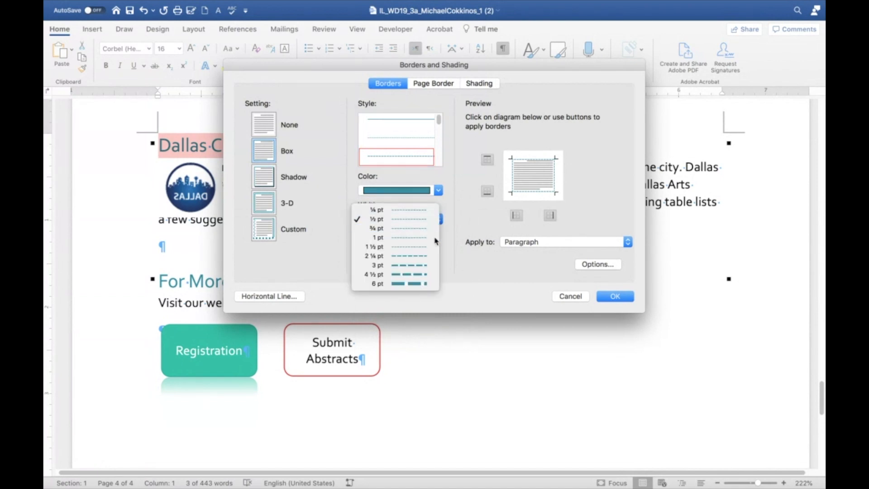
click(432, 248)
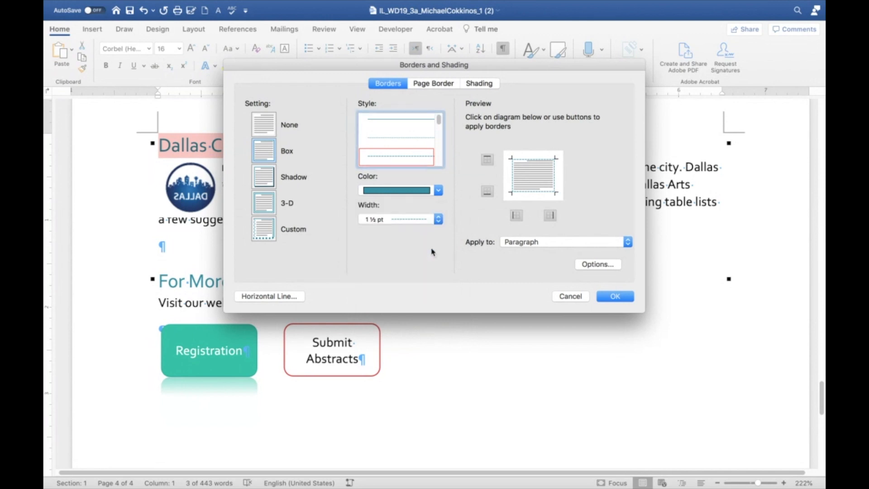
Restrict the heading paragraph's dashed border to the bottom edge only, and apply it
click(527, 193)
click(526, 193)
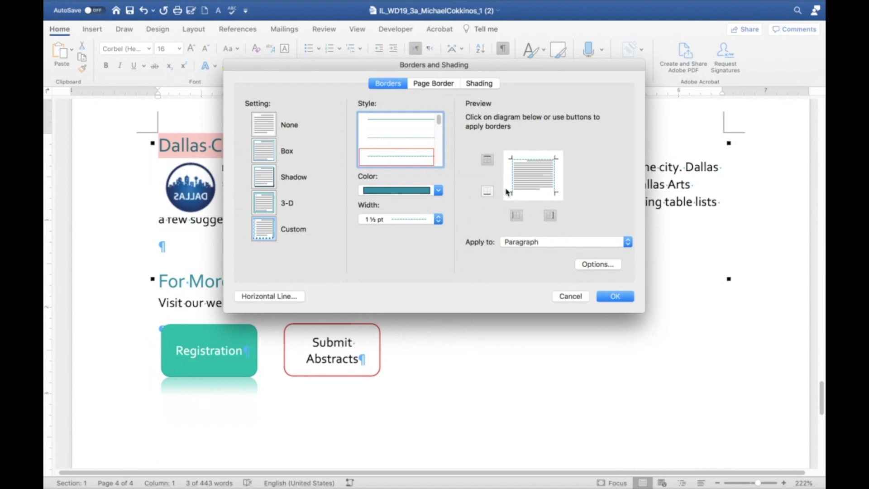
click(515, 180)
click(522, 160)
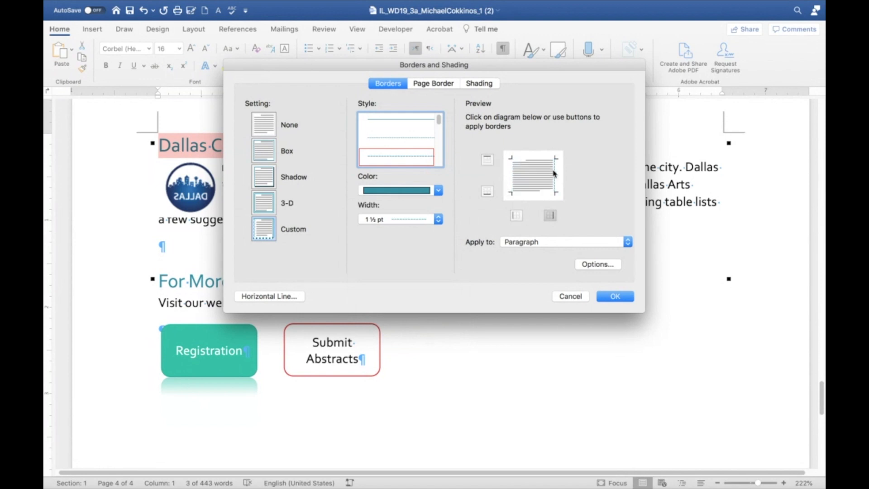
click(555, 173)
click(488, 191)
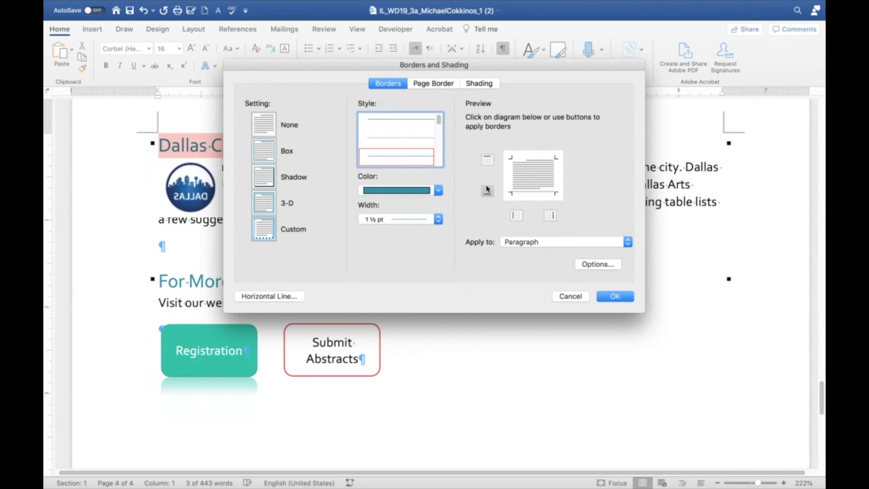
click(489, 161)
click(516, 215)
click(547, 215)
click(487, 189)
click(516, 213)
click(549, 215)
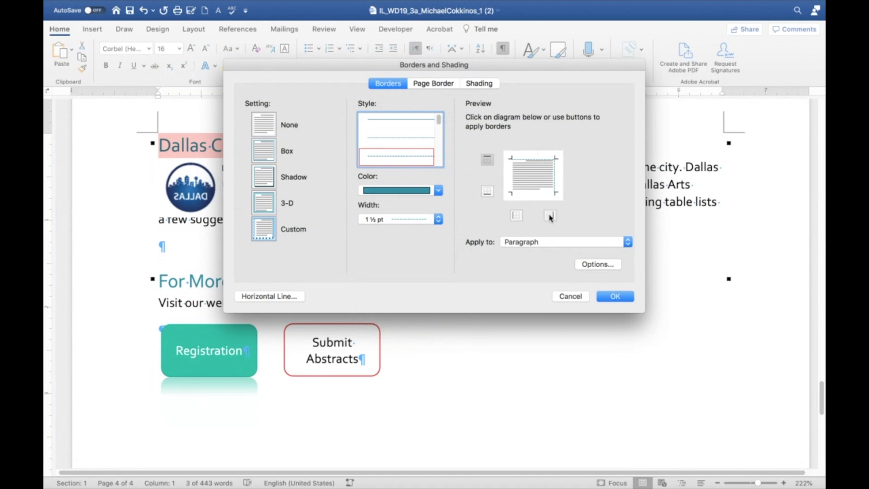
click(487, 159)
click(489, 193)
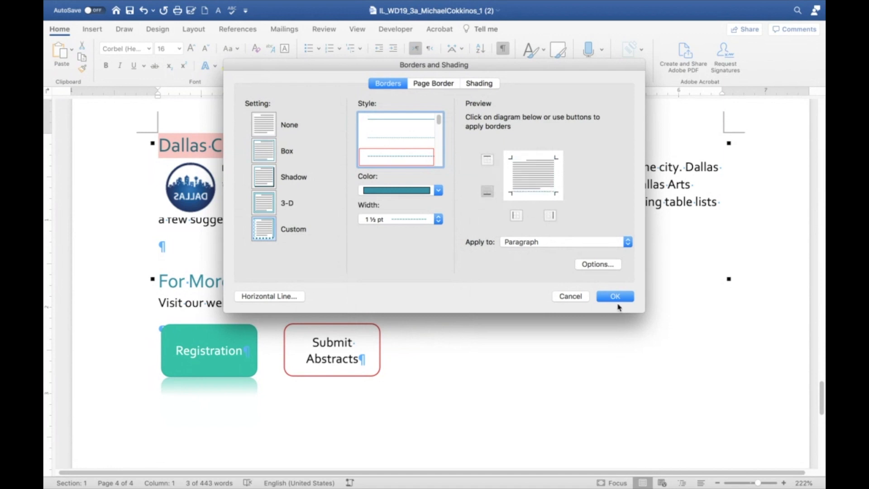
click(617, 296)
click(617, 295)
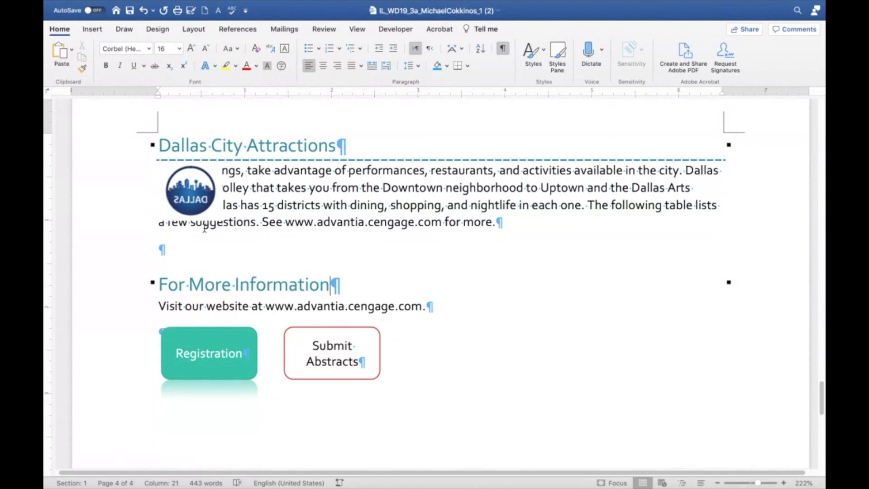
Flip the Dallas logo picture horizontally, undoing any accidental rotation first, and deselect it
click(193, 187)
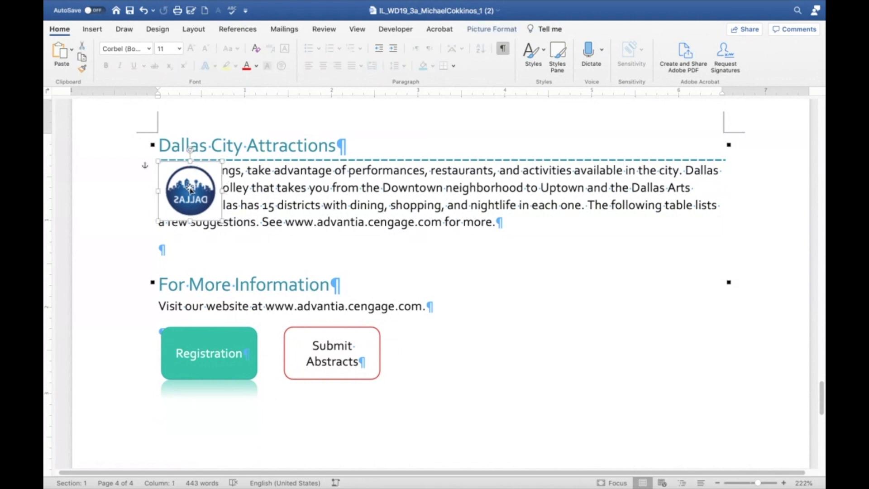
drag(193, 148, 180, 168)
key(super+z)
click(482, 30)
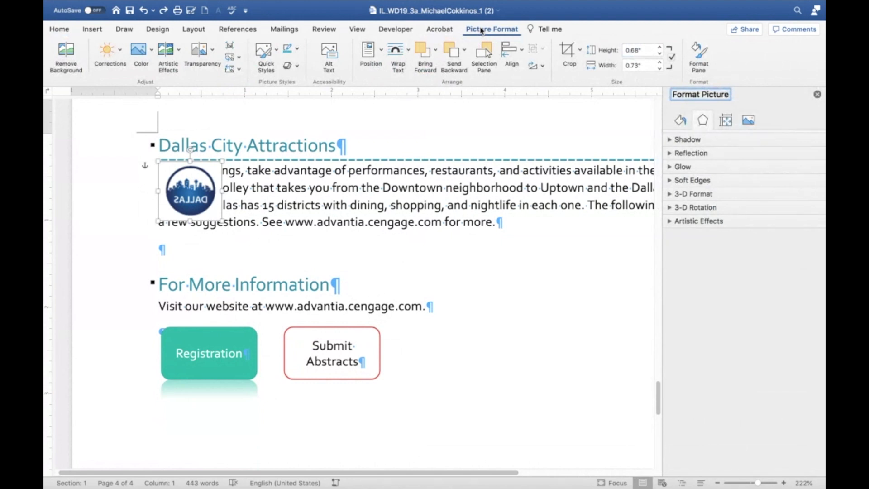
click(541, 67)
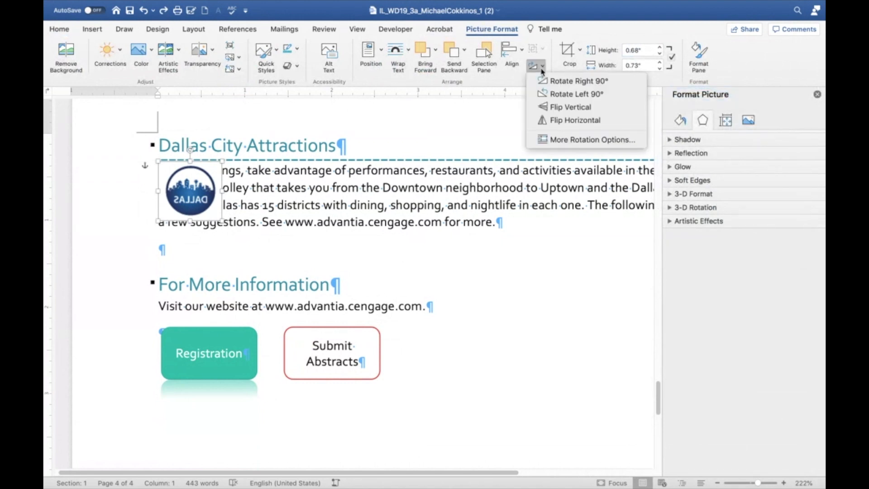
click(556, 122)
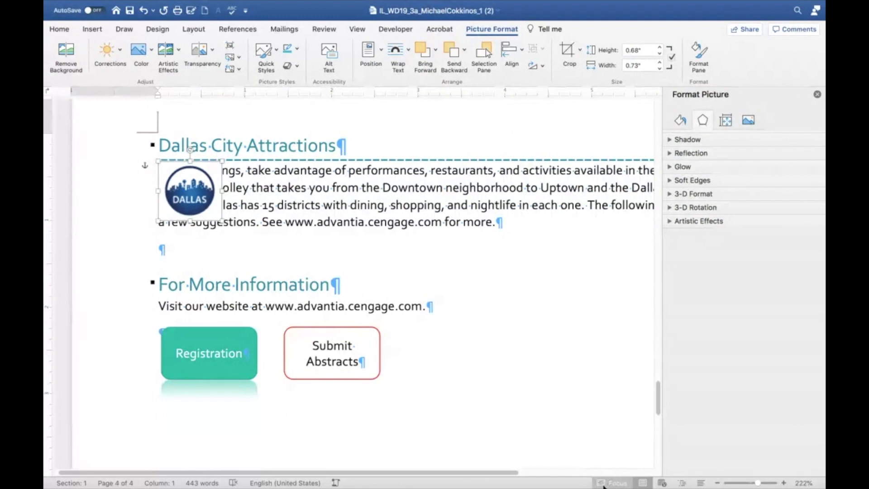
click(550, 466)
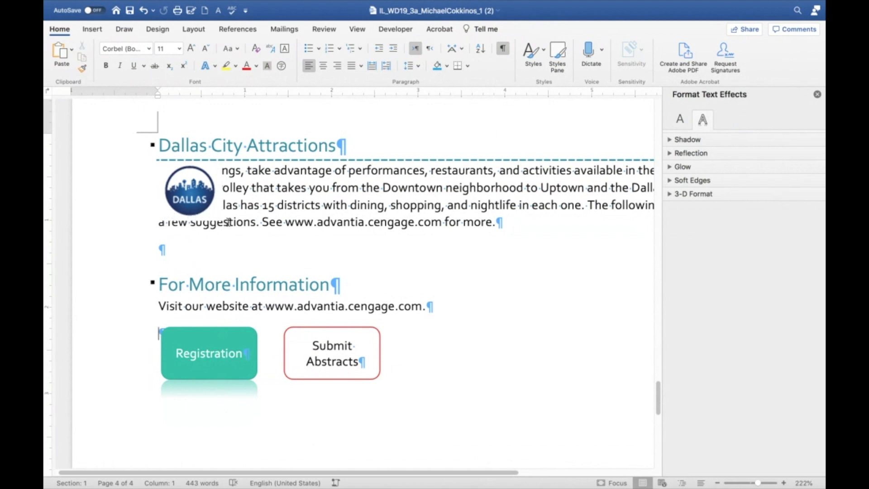
Set the Dallas logo's text wrapping to Tight, and deselect the picture
click(199, 198)
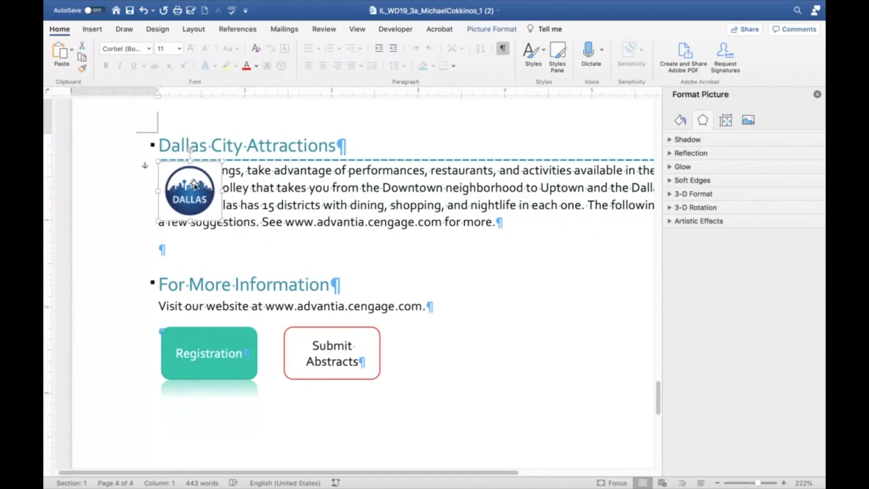
click(481, 30)
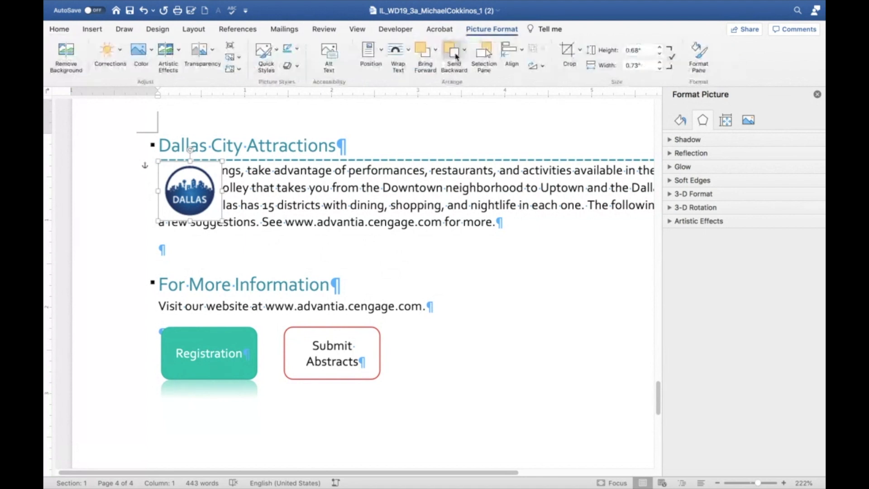
click(405, 55)
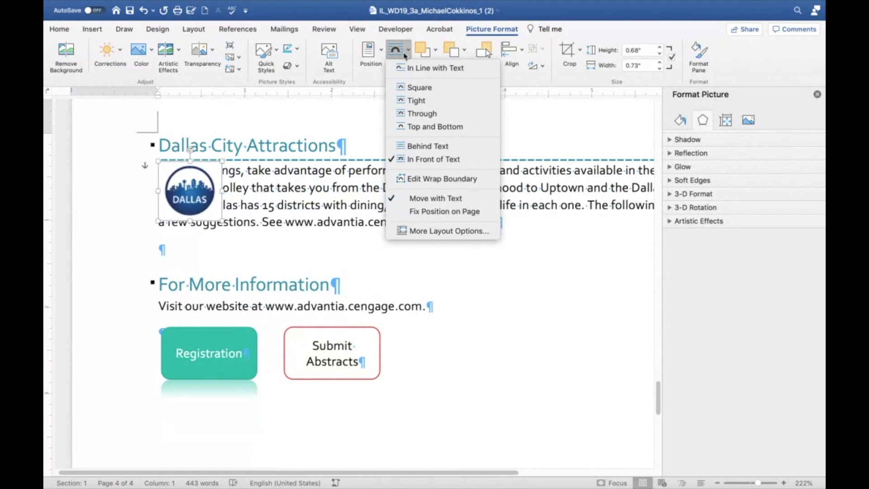
click(416, 101)
click(500, 303)
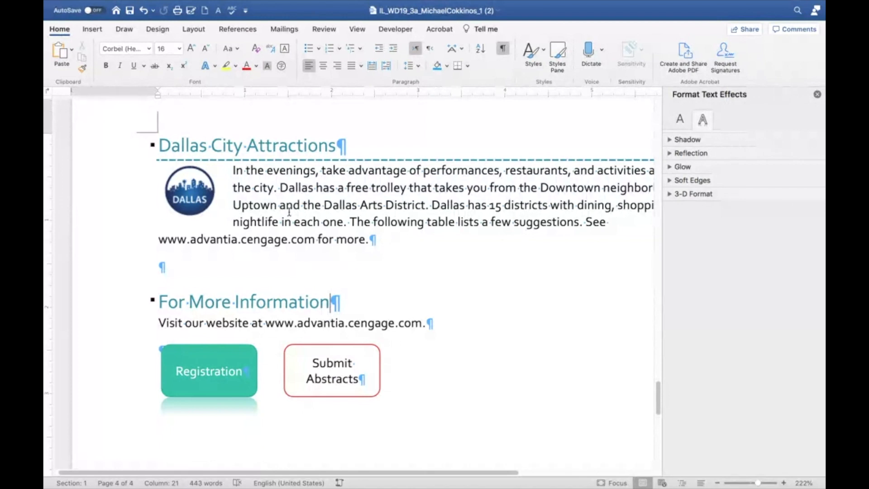
Recolor the Dallas logo with the light teal accent variation from the last row of recolor presets
click(191, 198)
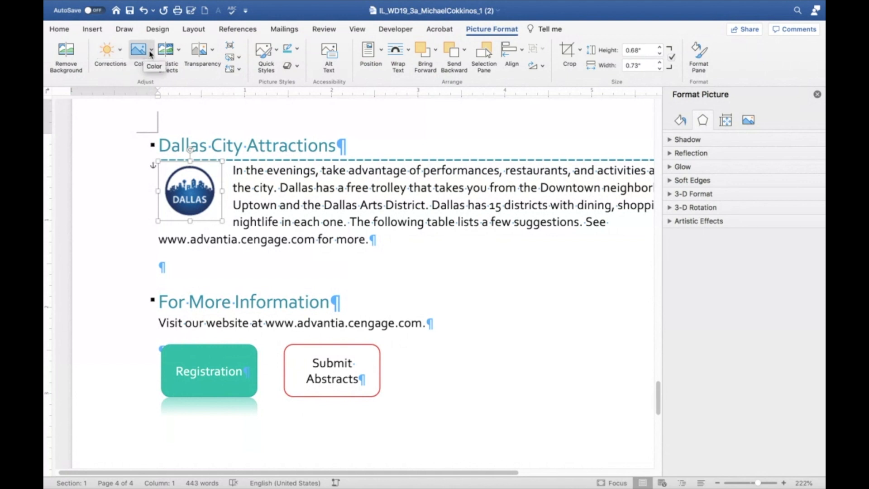
click(151, 54)
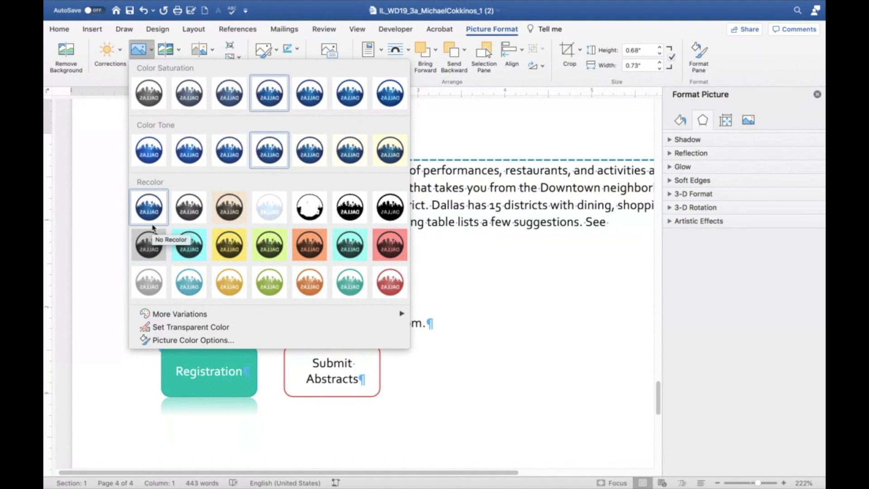
click(189, 286)
Insert a table of two columns and four rows in the empty paragraph below the Dallas City Attractions text
click(390, 276)
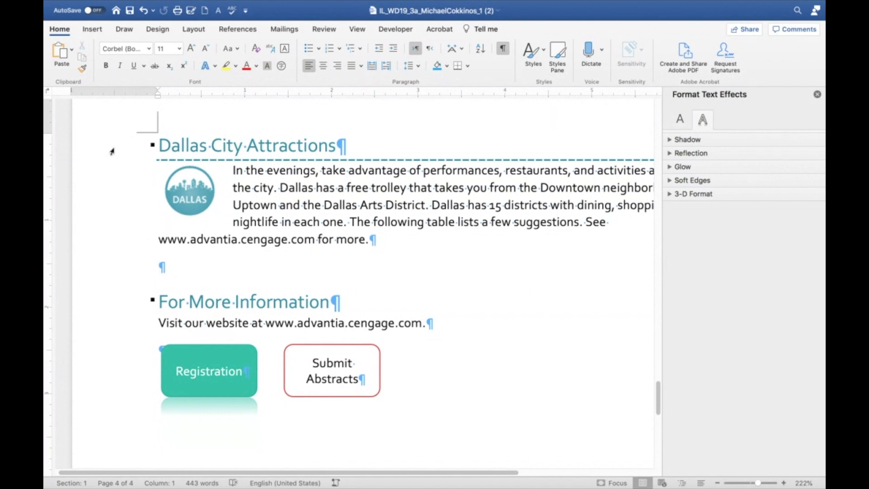
click(93, 30)
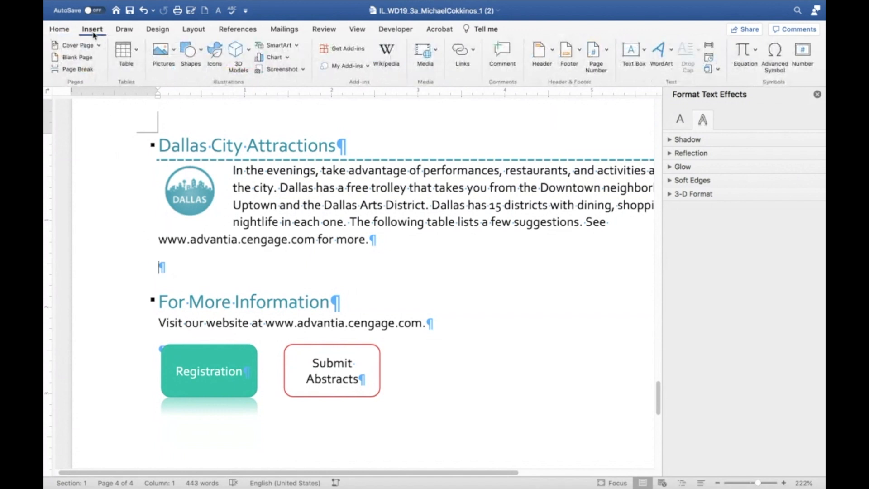
click(133, 58)
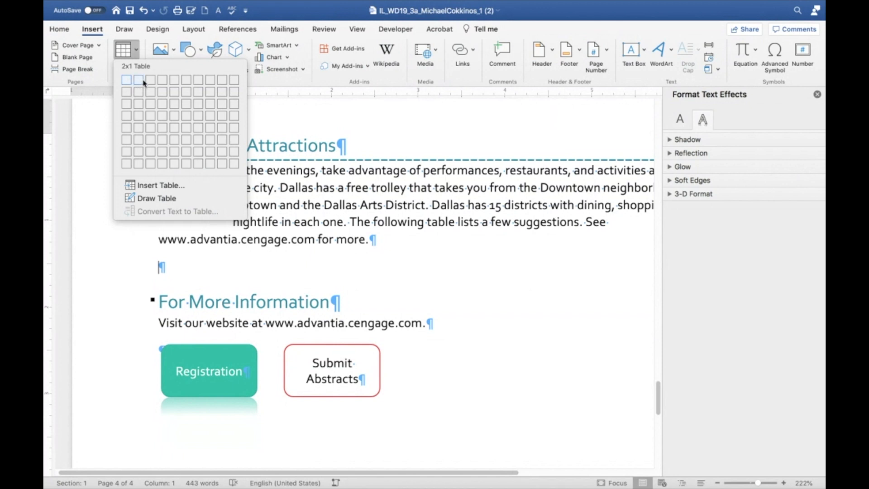
click(142, 119)
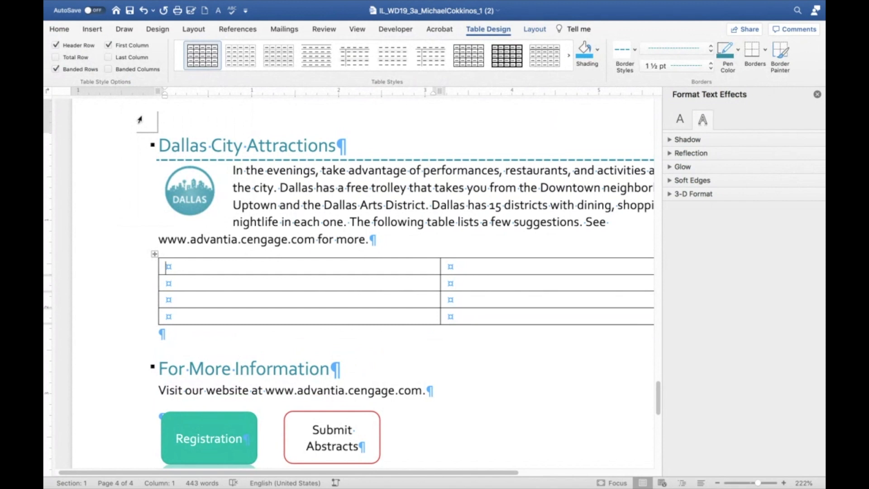
key(Down)
key(Up)
key(Down)
key(Down)
key(Down)
key(Right)
key(Up)
key(Up)
key(Up)
key(Left)
key(Right)
key(Right)
key(Right)
key(Right)
key(Right)
key(Left)
key(Left)
key(Left)
key(Left)
key(Left)
Enter the column headings "District" and "To Do" in the first row of the new Dallas City Attractions table
text(Dist)
text(re)
key(BackSpace)
text(ict)
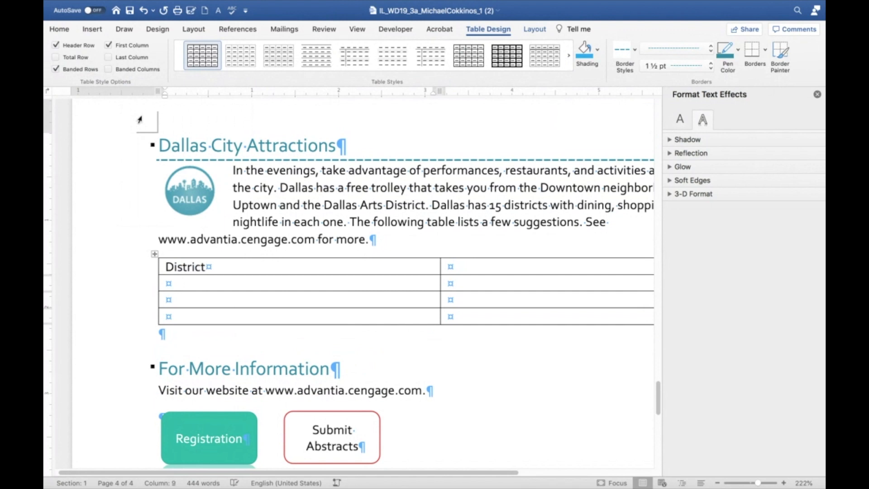
key(Tab)
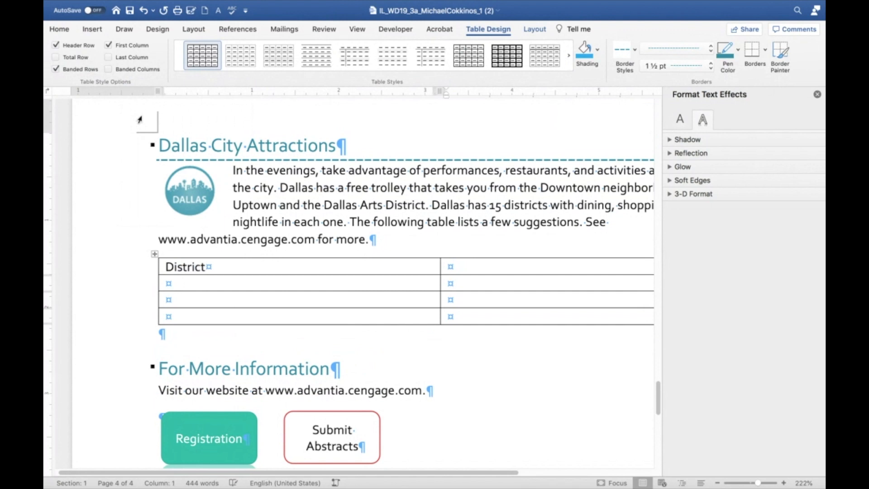
text(To)
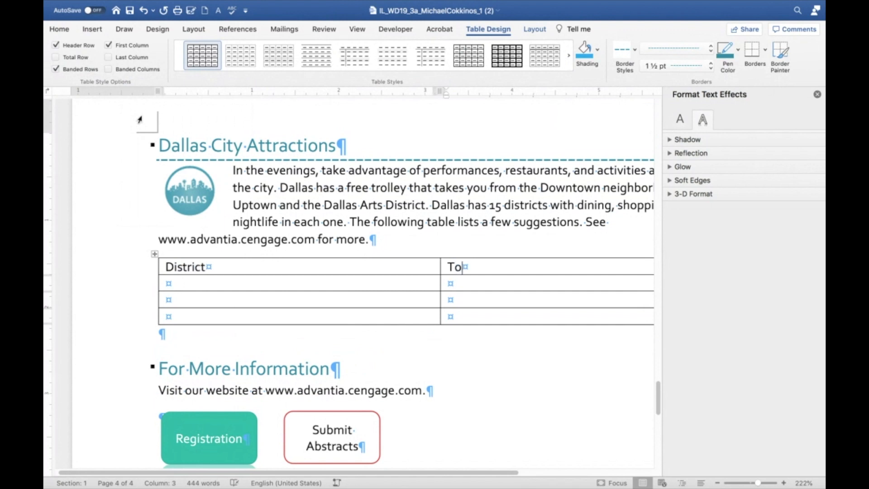
text( Do)
Fill the table's second row with "Downtown" in the first column and "History" in the second
key(Tab)
text(Downtown)
key(Tab)
text(History)
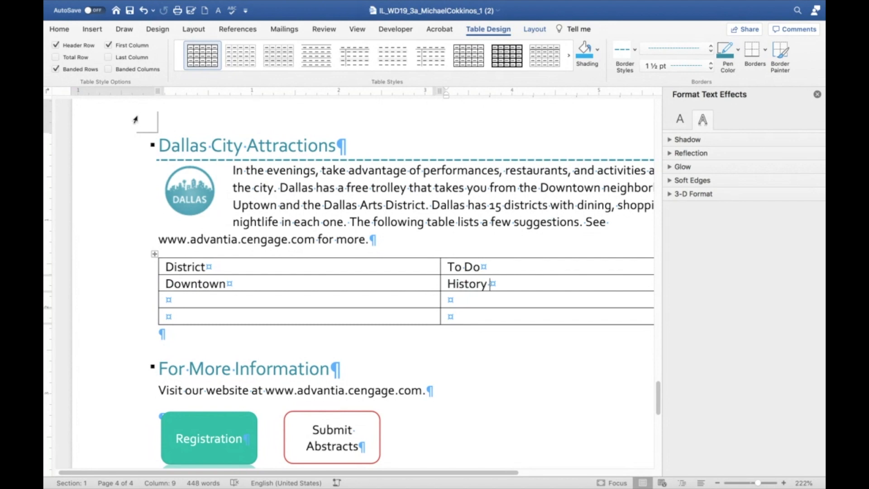
Apply the solid red theme shape style from the fifth row to the Submit Abstracts shape
scroll(234, 212, down, 2)
scroll(233, 212, down, 7)
click(342, 257)
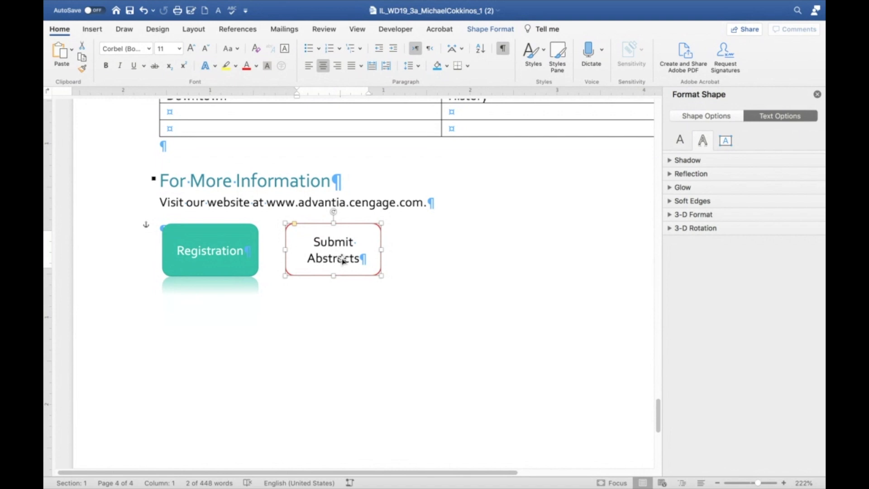
click(317, 320)
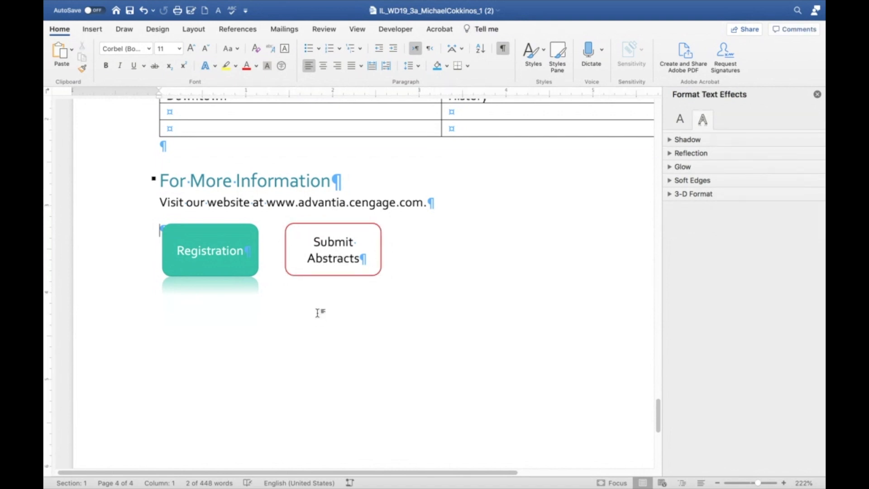
click(329, 246)
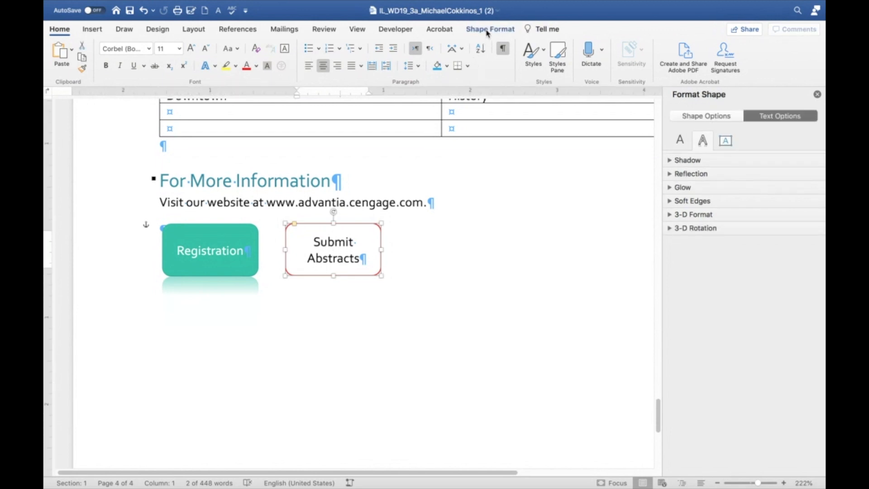
click(487, 32)
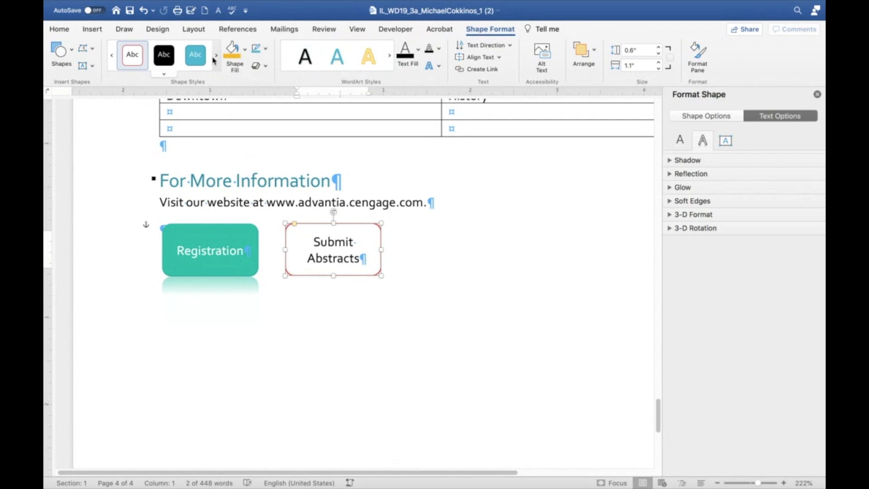
click(164, 73)
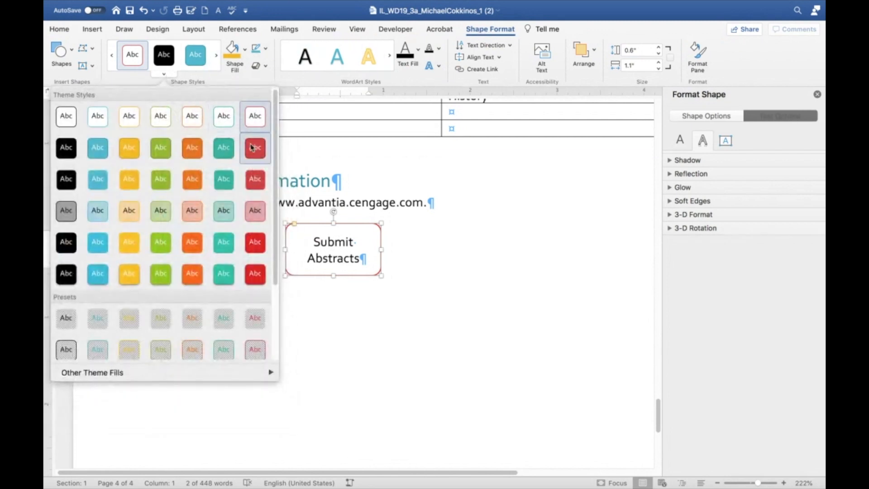
click(256, 244)
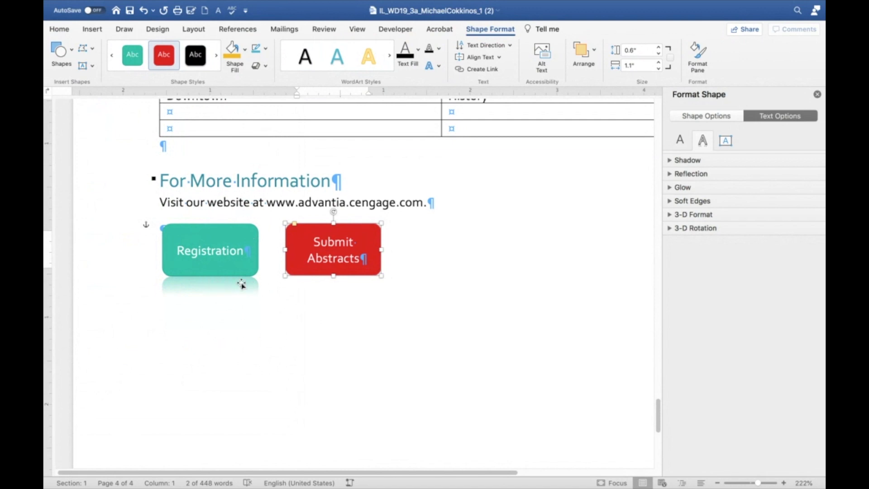
Add the first reflection variation to the Submit Abstracts shape, and deselect it
click(265, 67)
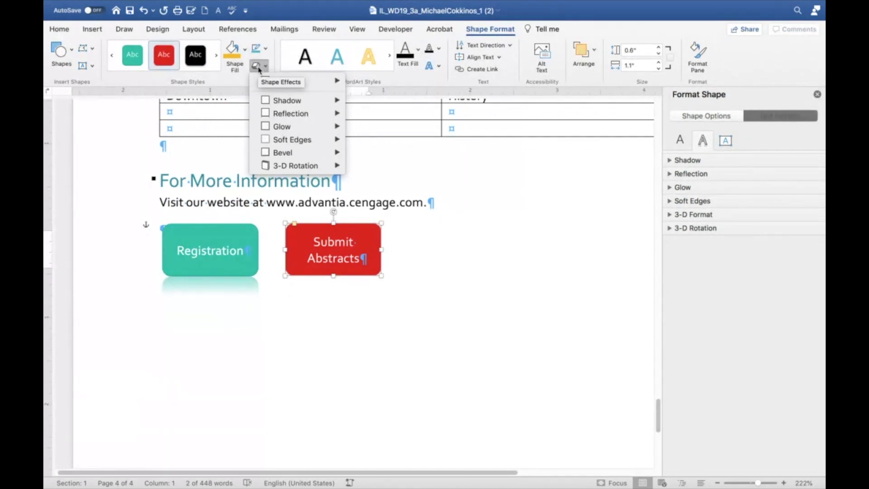
mouse_move(275, 116)
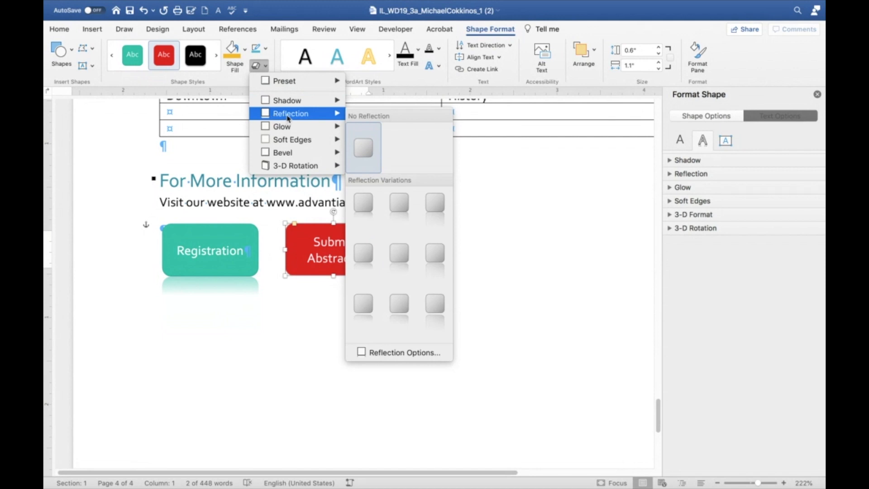
click(364, 204)
click(426, 345)
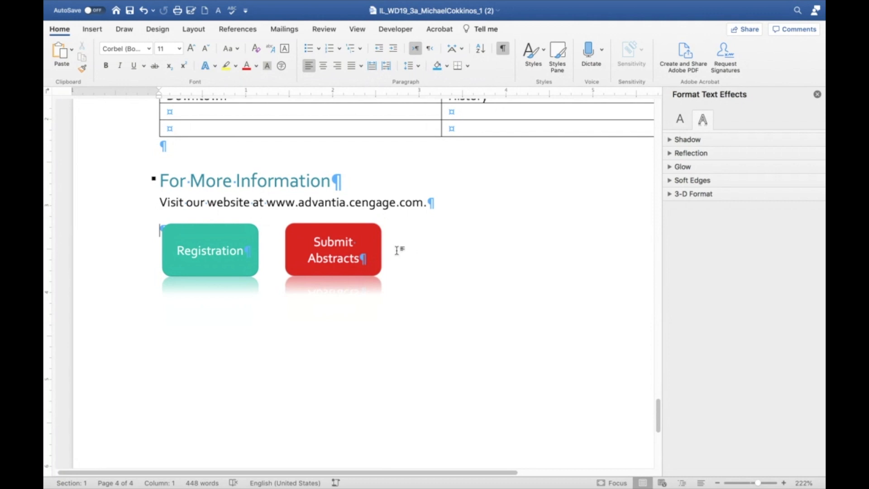
click(382, 252)
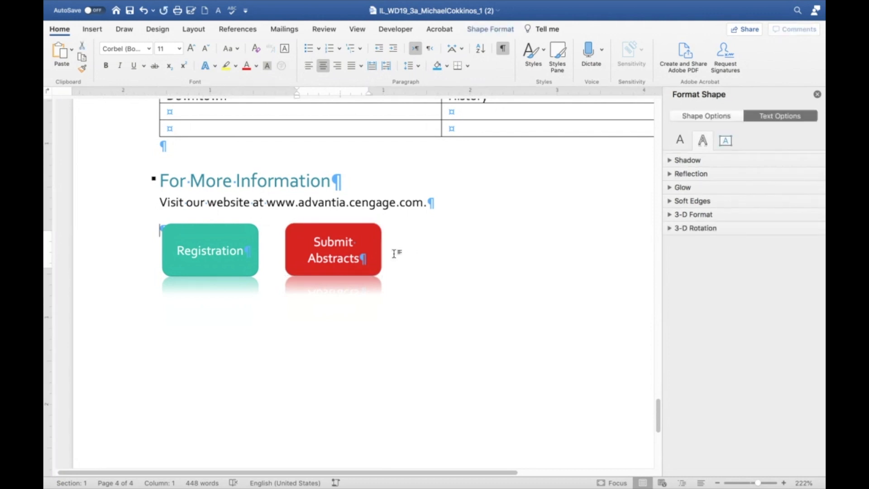
click(394, 254)
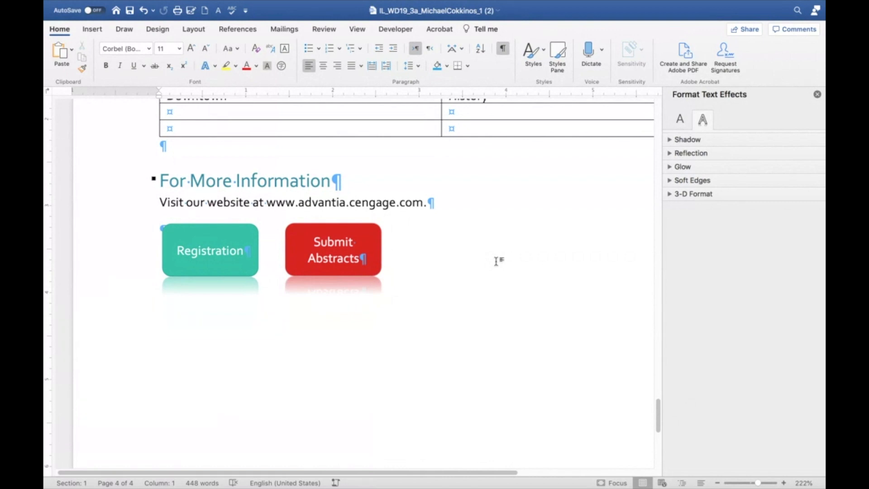
click(93, 30)
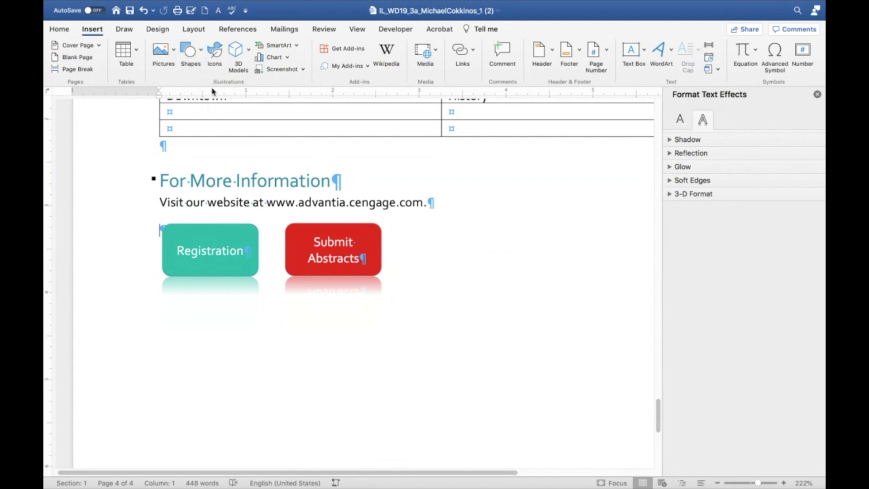
click(201, 52)
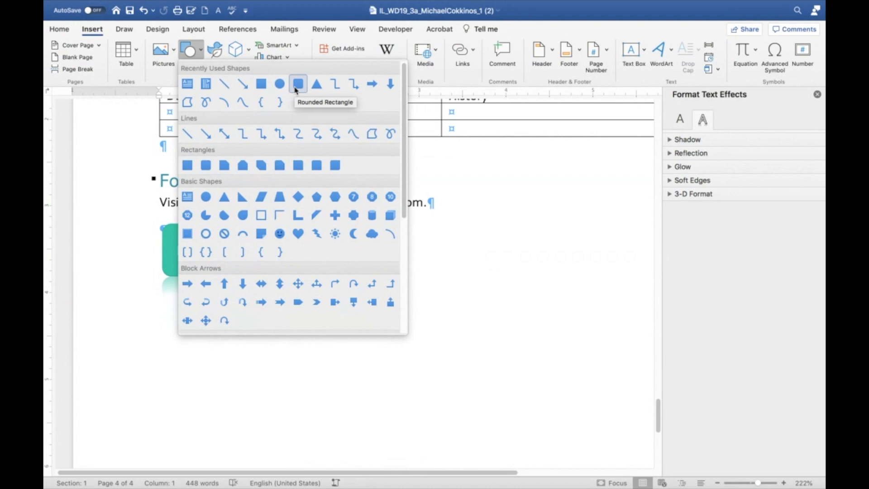
click(296, 89)
drag(403, 228, 470, 260)
scroll(496, 266, down, 1)
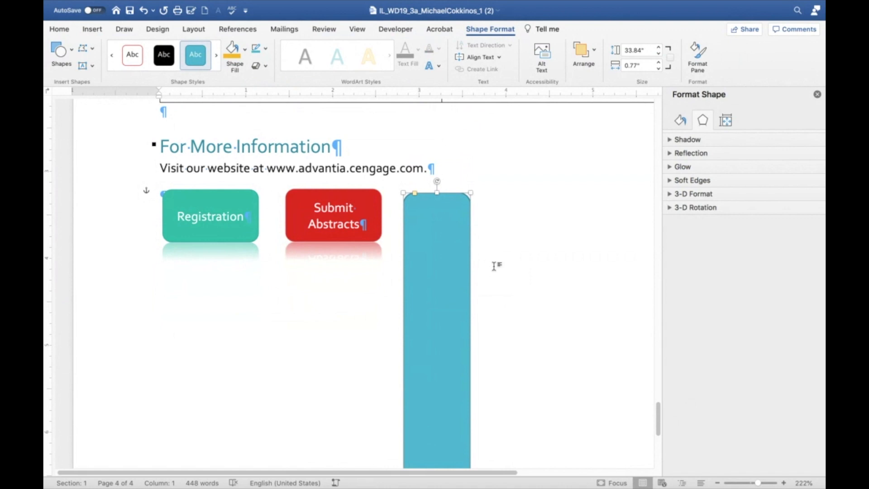
scroll(498, 267, down, 10)
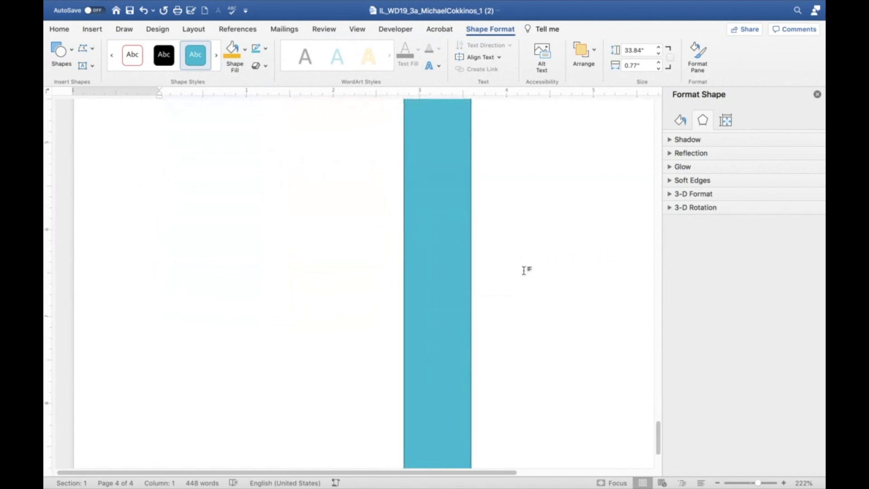
scroll(524, 270, up, 10)
click(427, 260)
key(Delete)
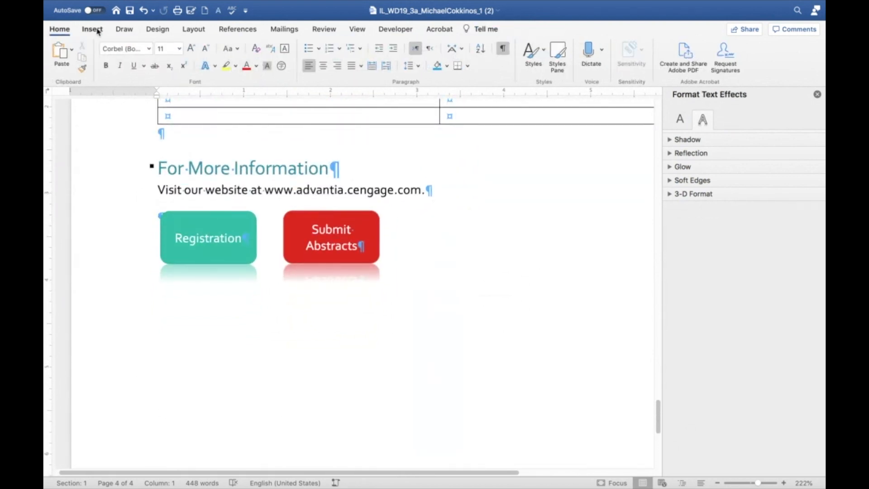
Draw a rounded rectangle about 1.06" wide and 0.53" high to the right of the Submit Abstracts shape
click(97, 30)
click(190, 50)
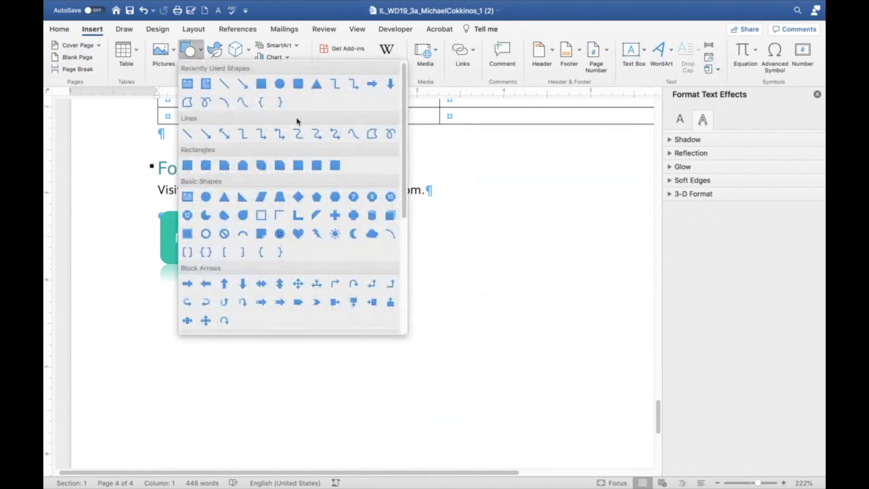
click(299, 84)
drag(402, 217, 495, 262)
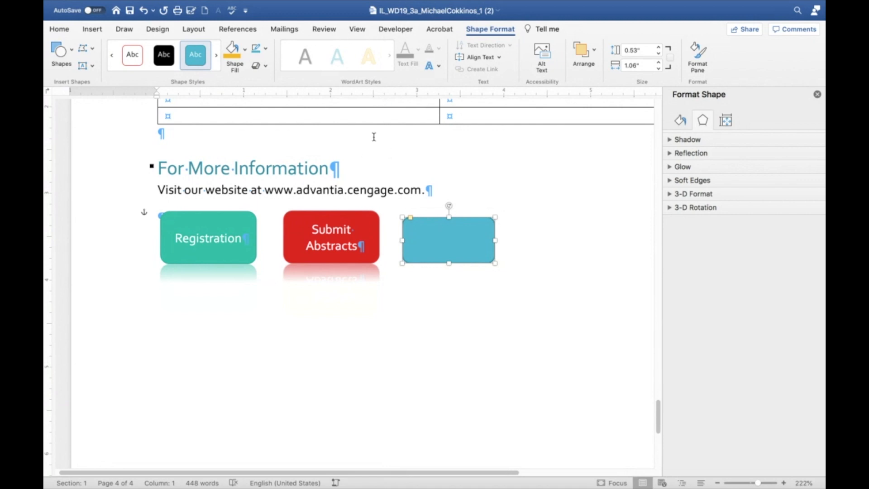
click(258, 6)
mouse_move(278, 6)
click(575, 256)
Add the text "Brochure" to the new blue rounded rectangle, followed by an empty line
right_click(478, 240)
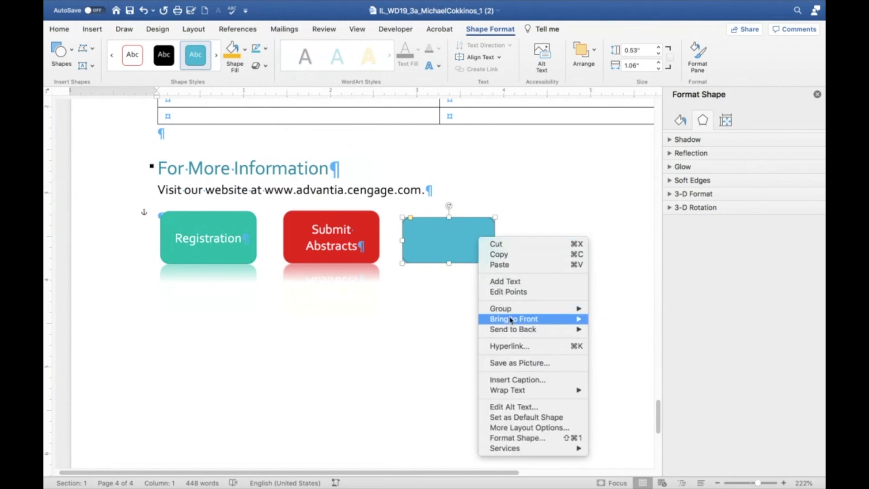
click(510, 283)
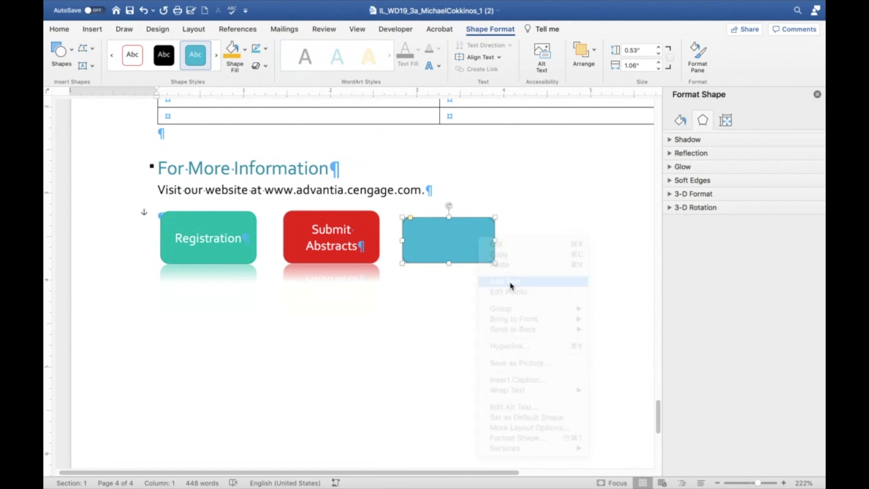
text(Brochure)
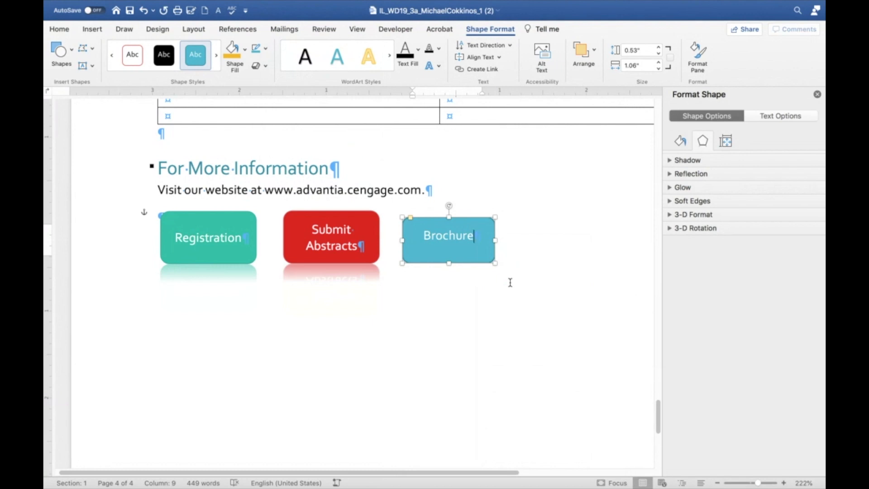
key(Return)
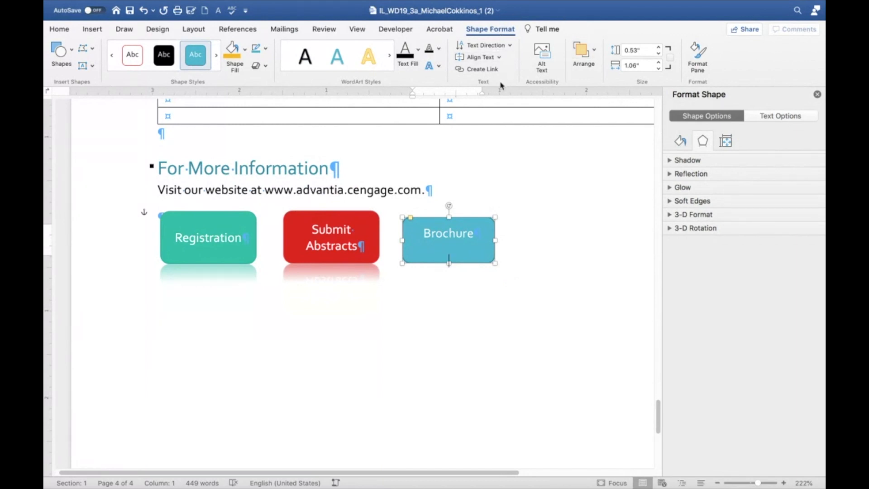
Set the Brochure shape's height to 0.6" and its width to 1.1"
click(658, 48)
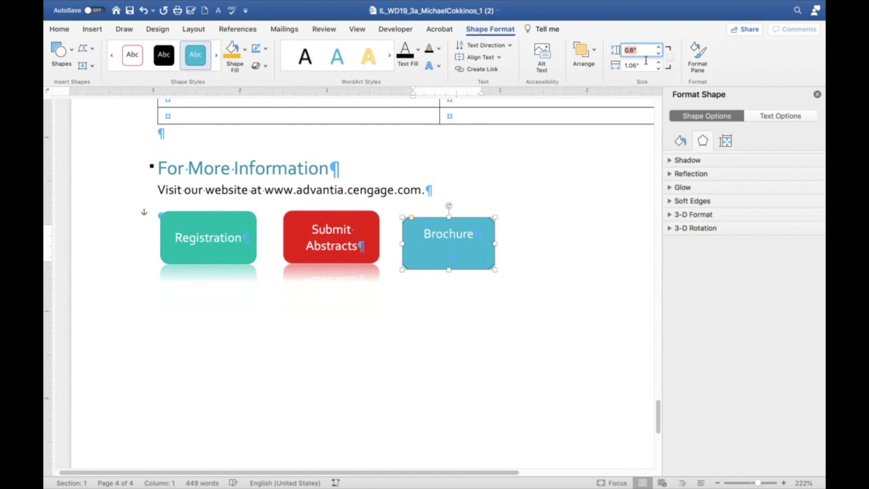
click(622, 63)
text(1.1)
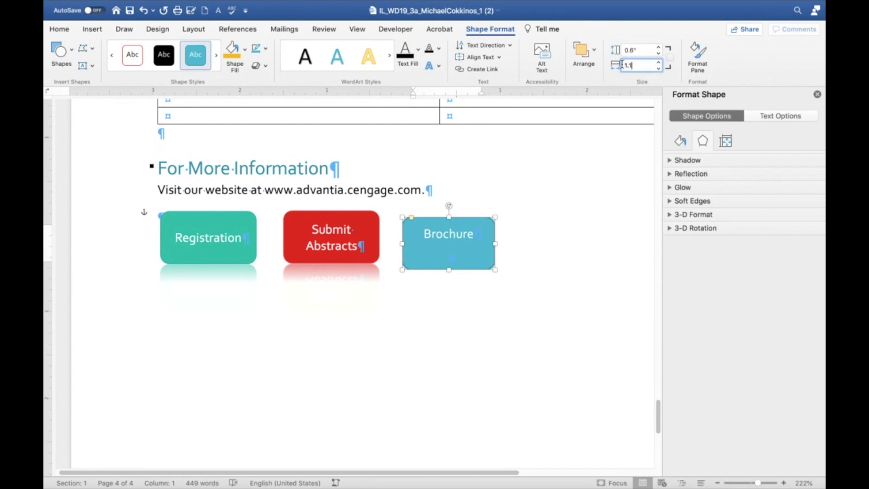
key(Return)
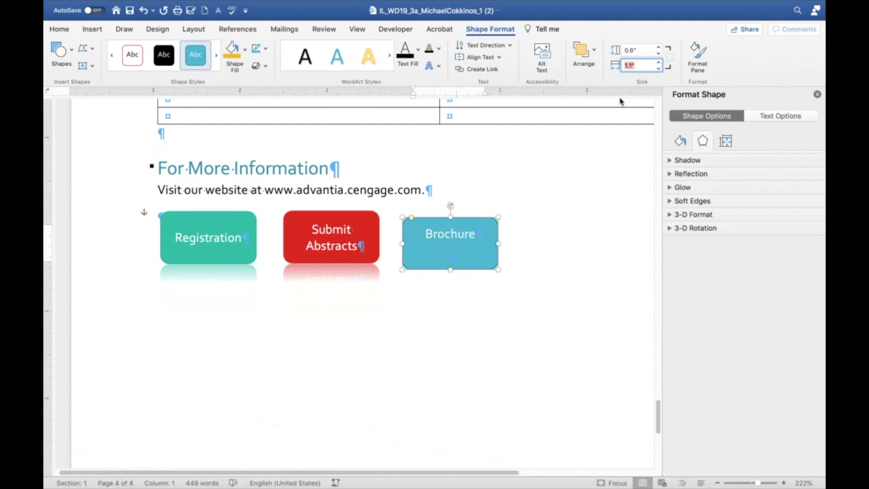
Set the Brochure shape's absolute horizontal position to 2.9" to the right of the column in the advanced layout options
click(595, 55)
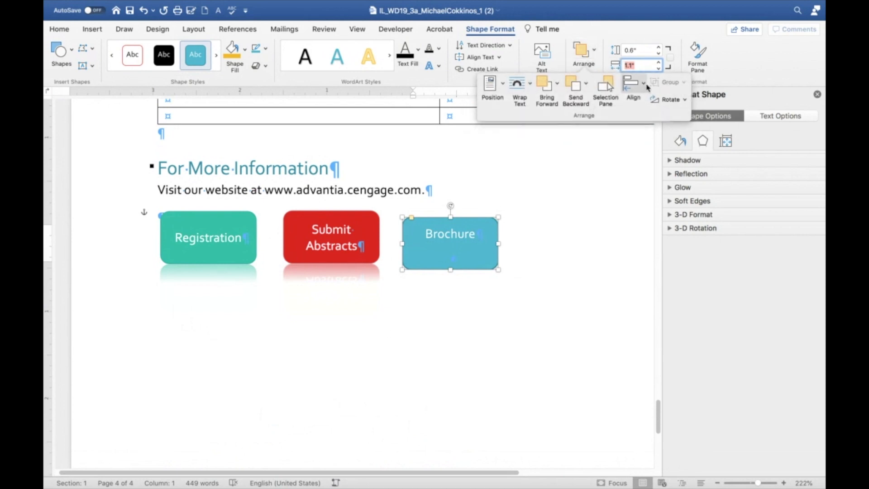
click(498, 90)
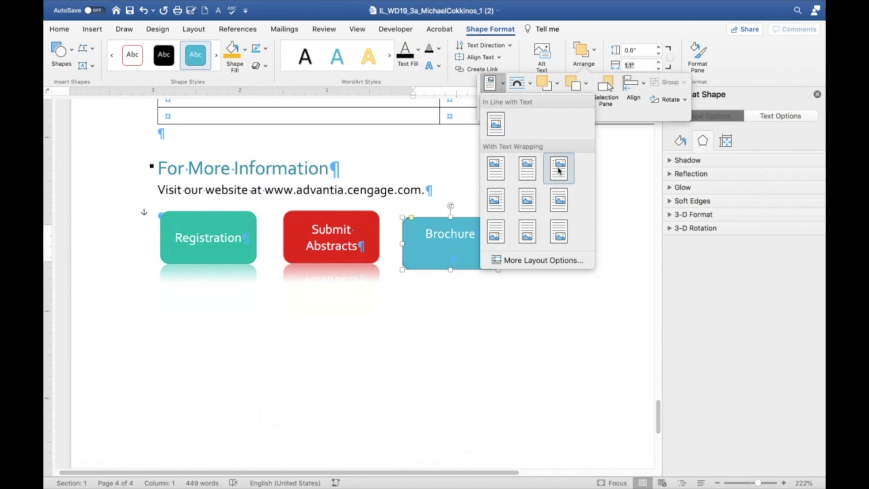
click(531, 261)
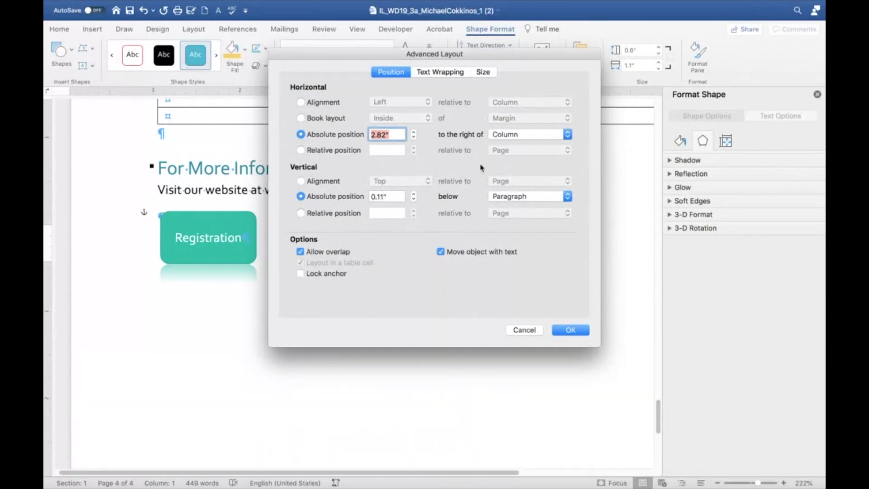
click(566, 136)
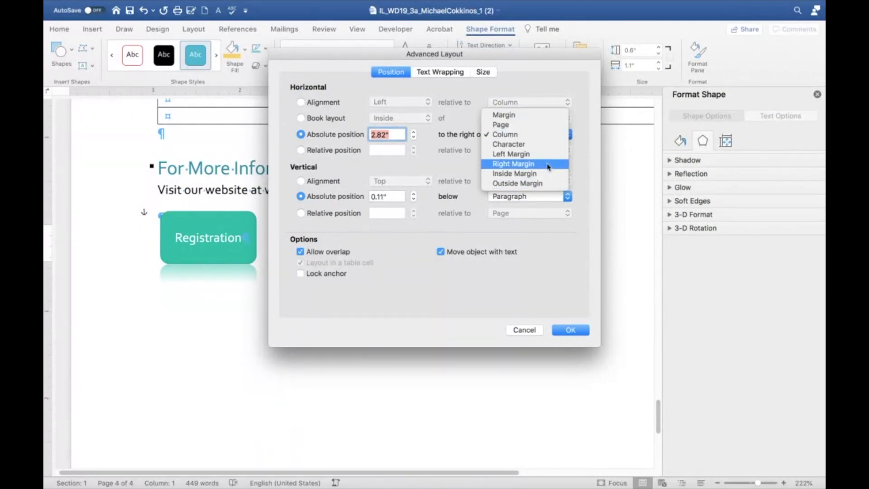
click(529, 134)
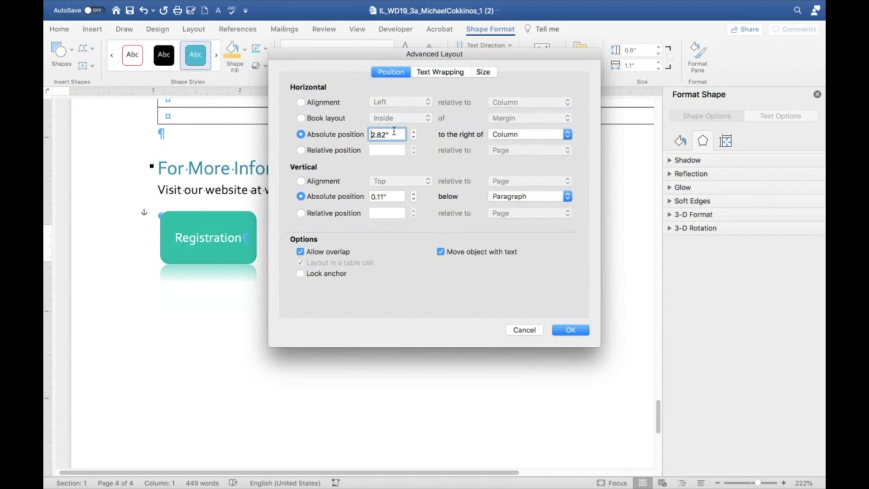
drag(394, 131, 363, 134)
text(.6)
drag(398, 134, 366, 132)
text(2.9)
Set the Brochure shape's absolute vertical position to .03" below the paragraph, apply the layout and deselect the shape
drag(392, 200, 370, 194)
key(BackSpace)
text(03)
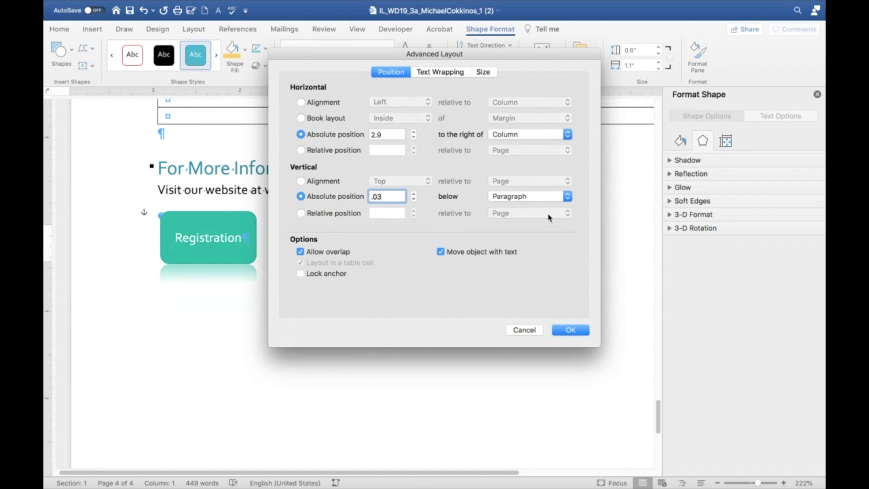
click(572, 329)
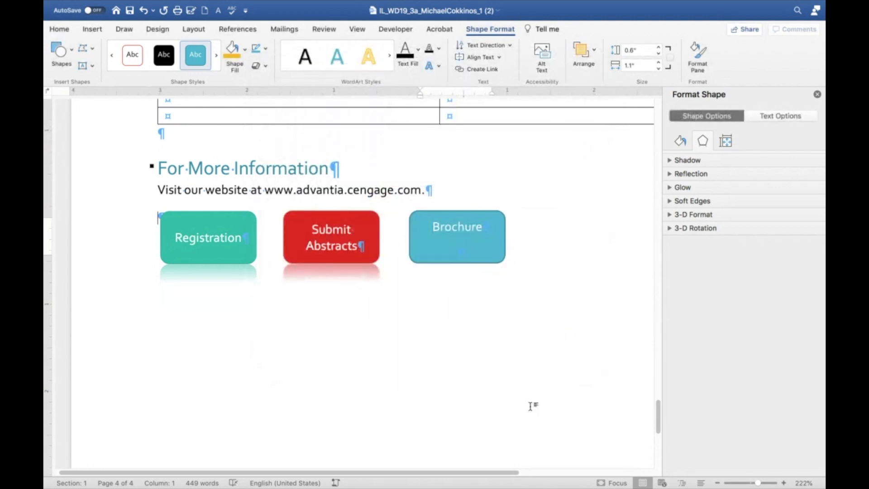
click(270, 319)
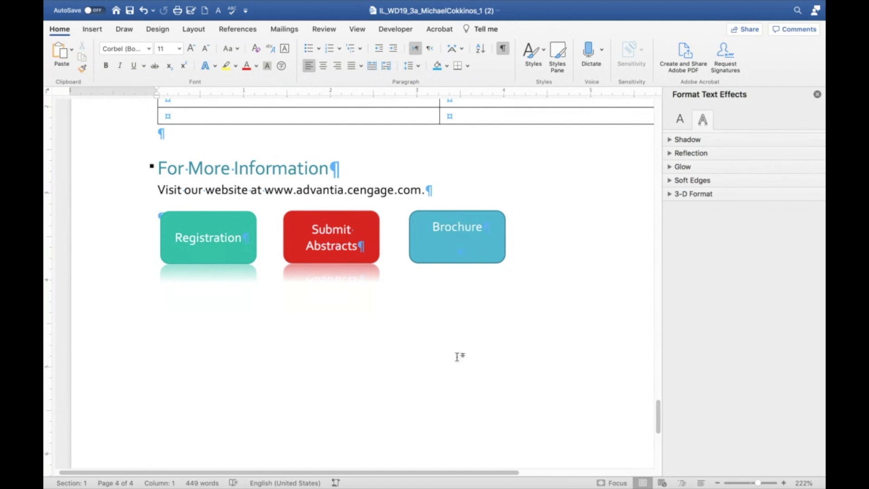
Copy the Registration shape's formatting onto the Brochure shape with the Format Painter, and deselect it
click(207, 253)
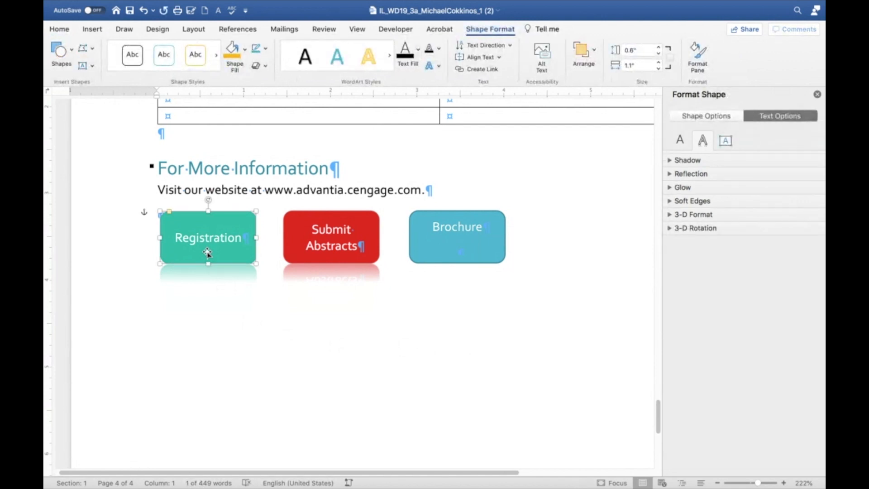
click(63, 32)
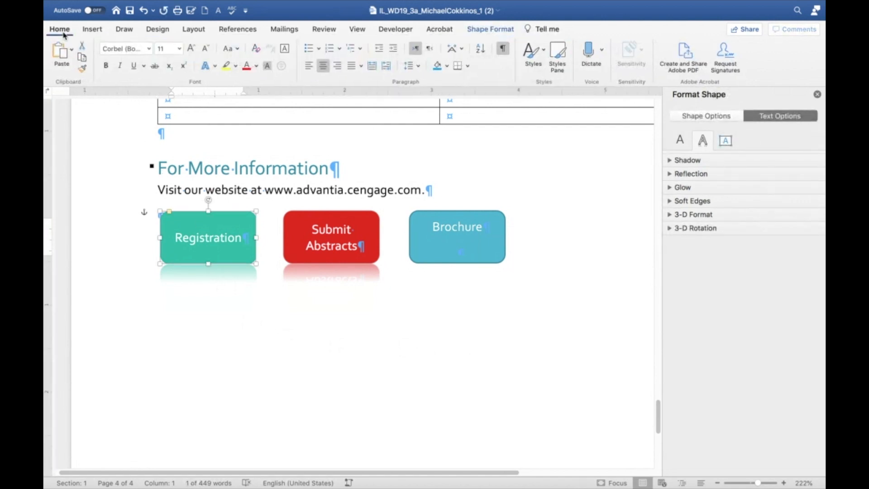
click(82, 69)
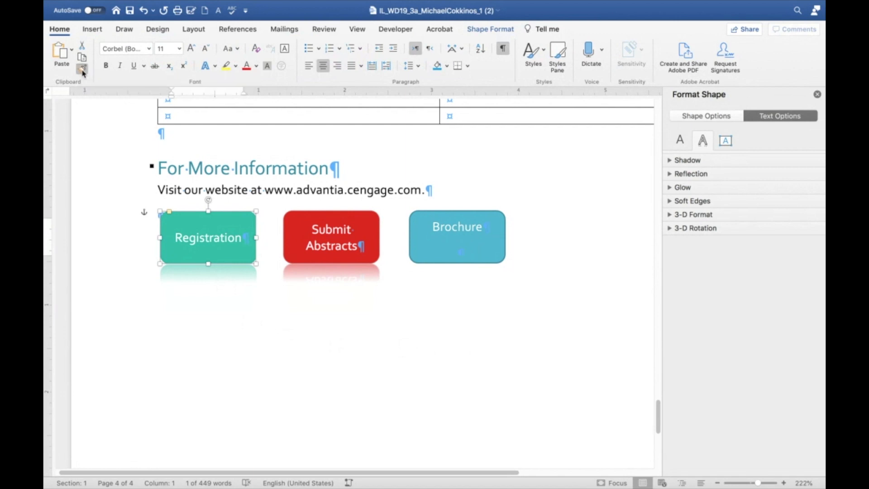
click(442, 242)
click(443, 384)
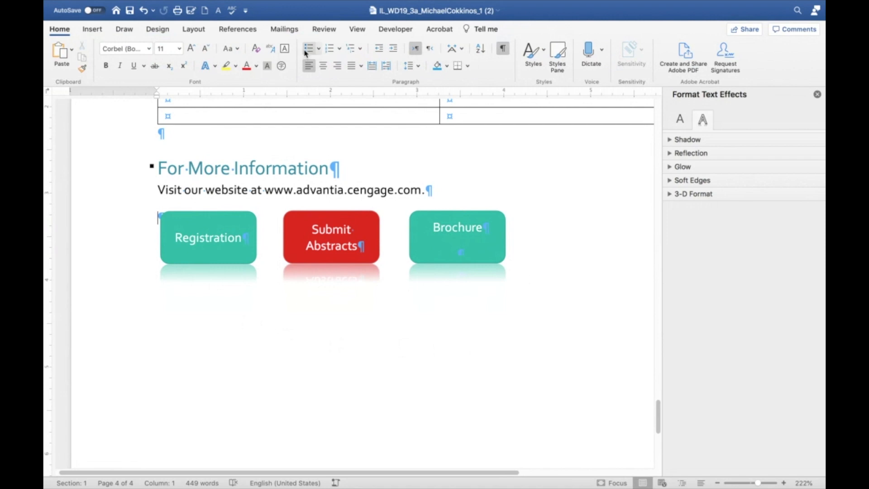
Start the spelling and grammar check and ignore all occurrences of "Advantia"
click(330, 31)
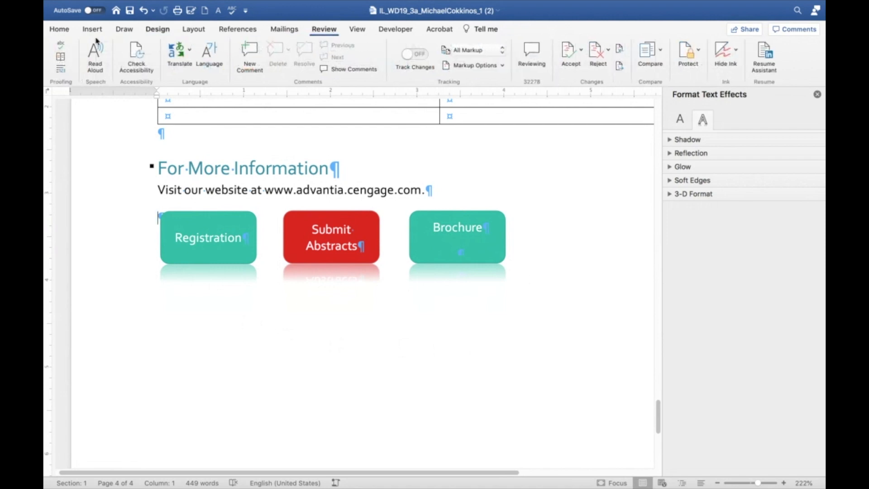
click(62, 48)
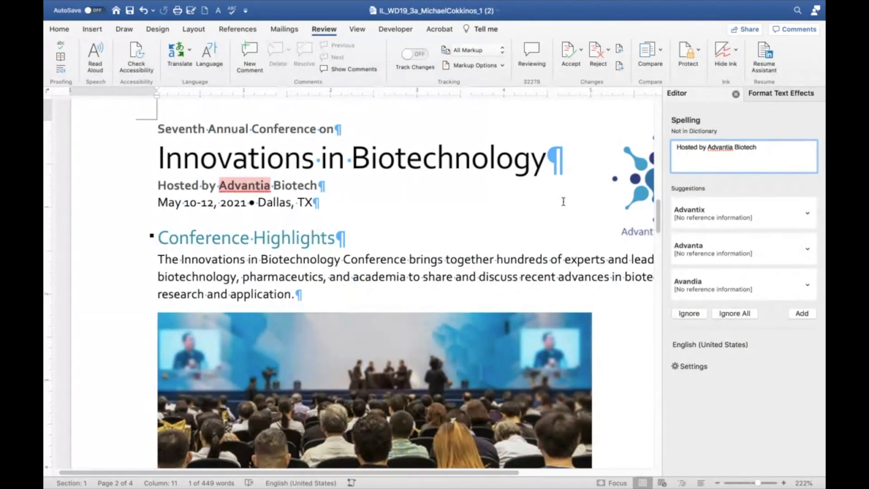
click(729, 313)
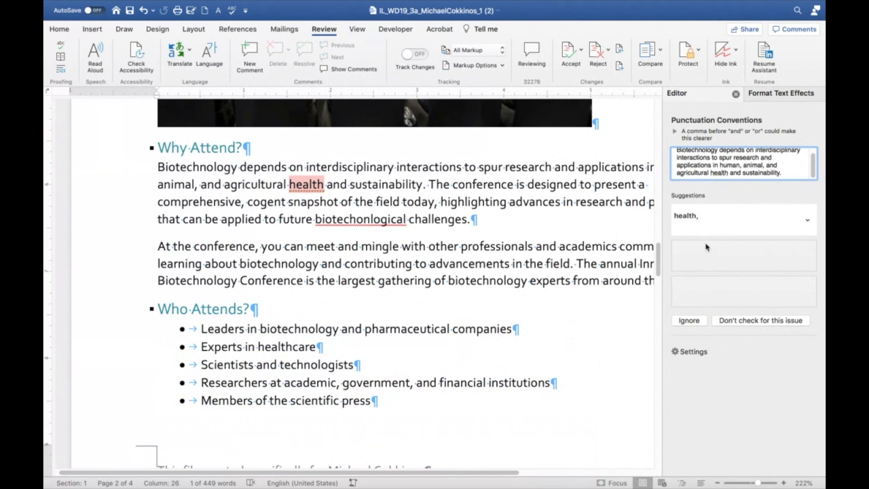
Accept the corrections "health," and "biotechnological" in the Why Attend? section, and dismiss the readability statistics
click(807, 221)
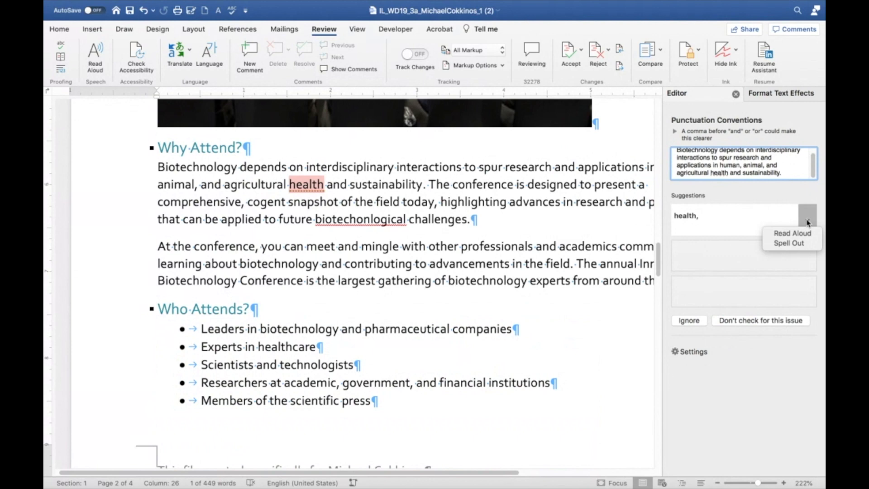
click(715, 221)
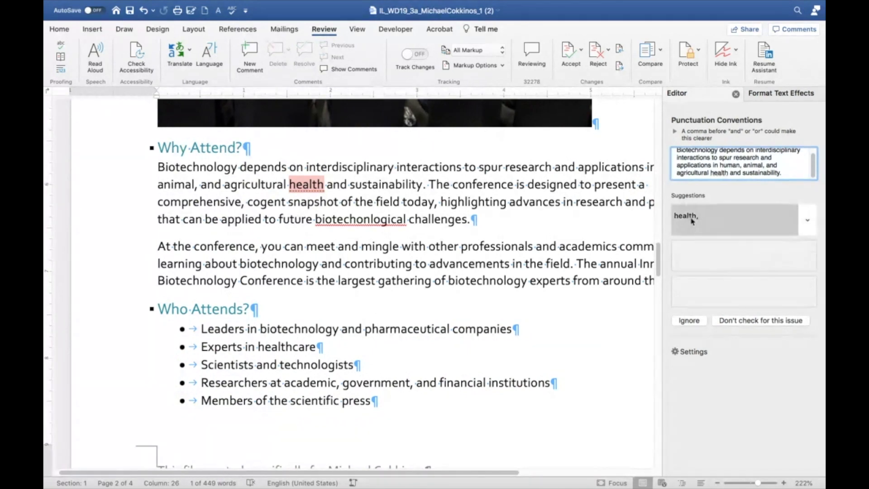
click(692, 220)
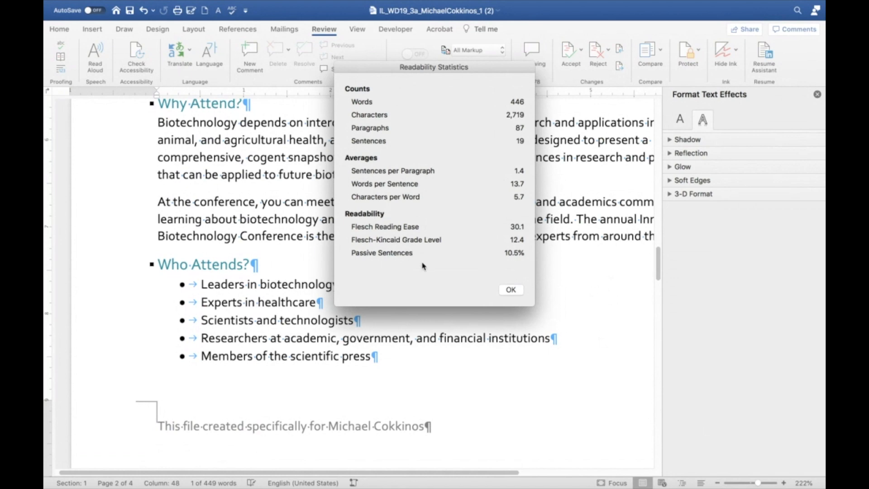
click(510, 290)
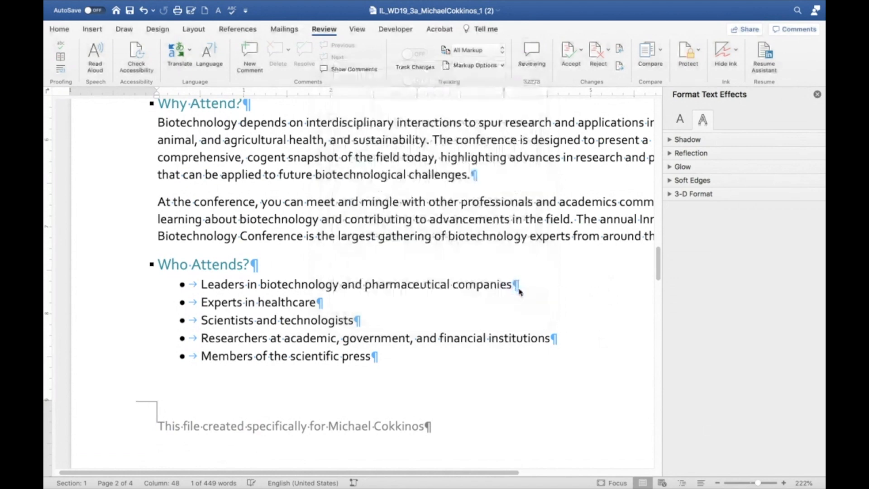
Close the Format Text Effects pane and review the letter on page 1 and the information sheet's first page
click(516, 169)
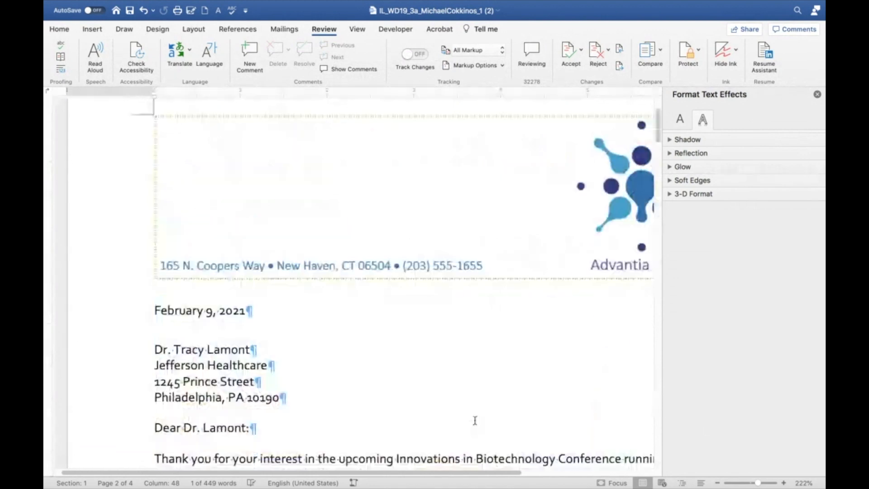
click(817, 94)
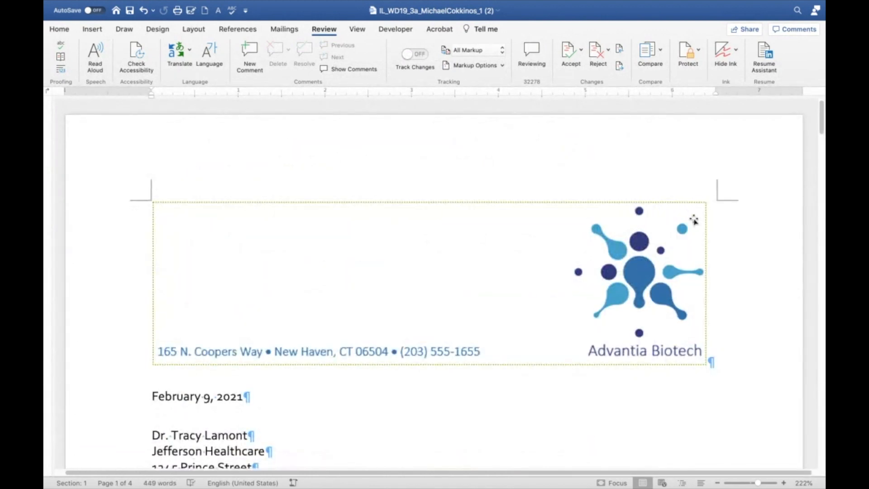
scroll(694, 220, down, 4)
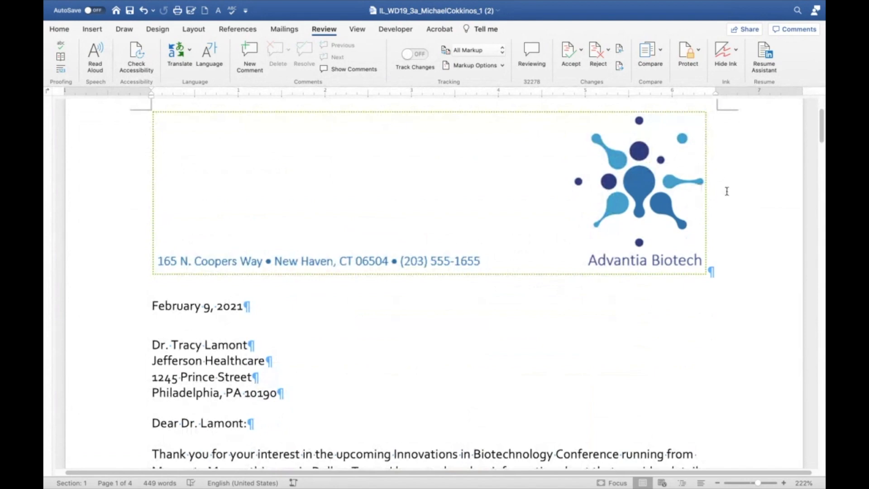
scroll(536, 223, down, 6)
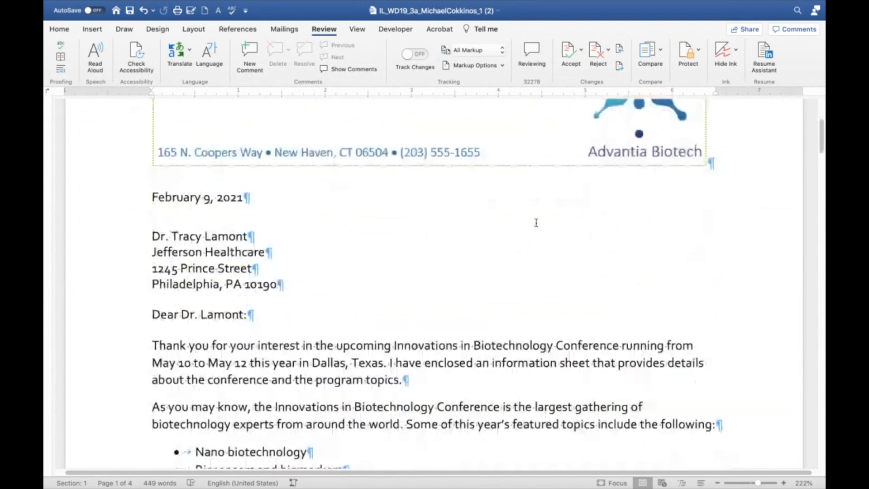
scroll(536, 223, down, 20)
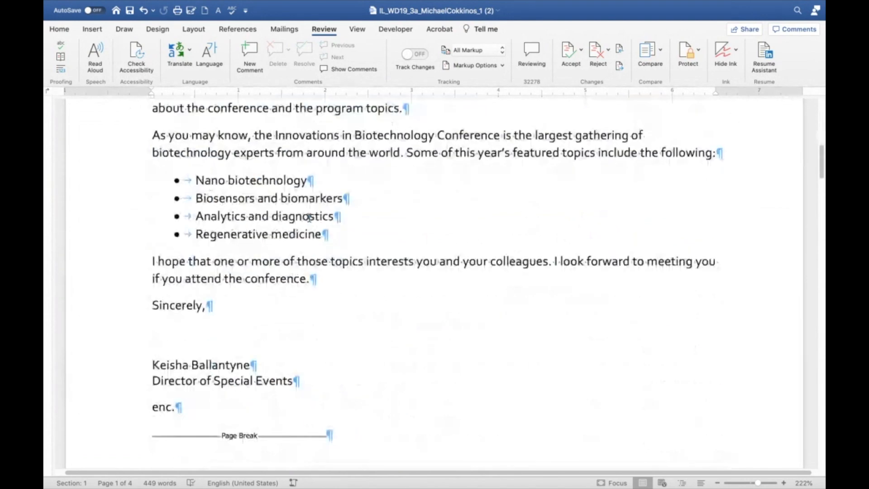
scroll(311, 252, down, 7)
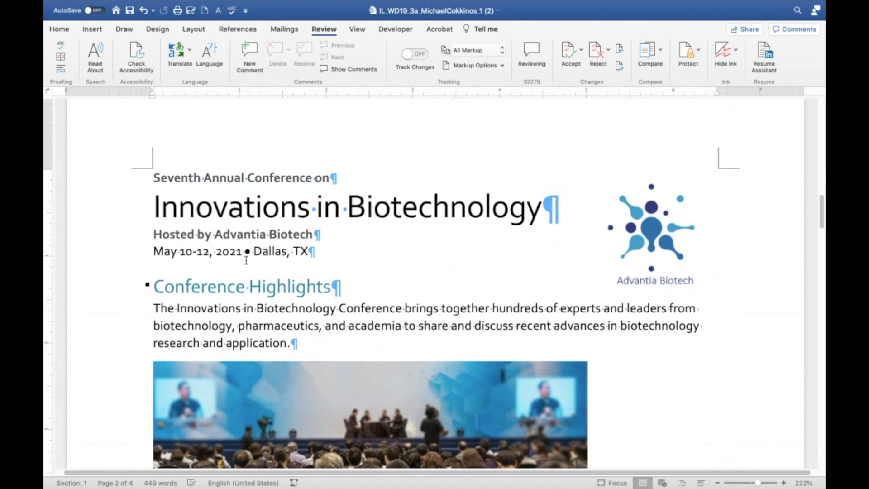
scroll(323, 349, down, 3)
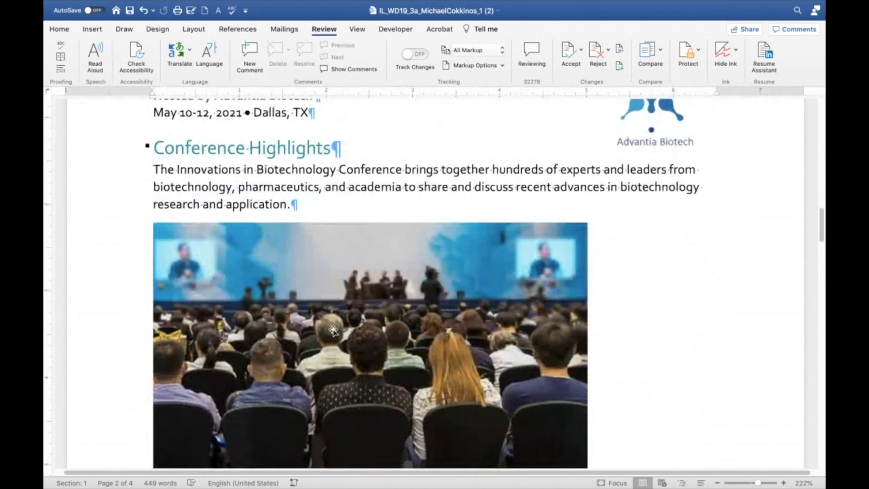
scroll(333, 331, down, 5)
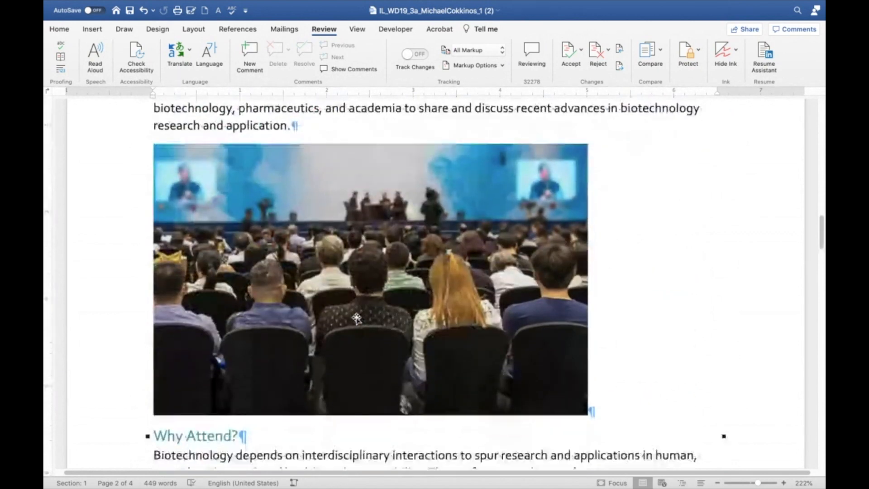
scroll(357, 319, down, 4)
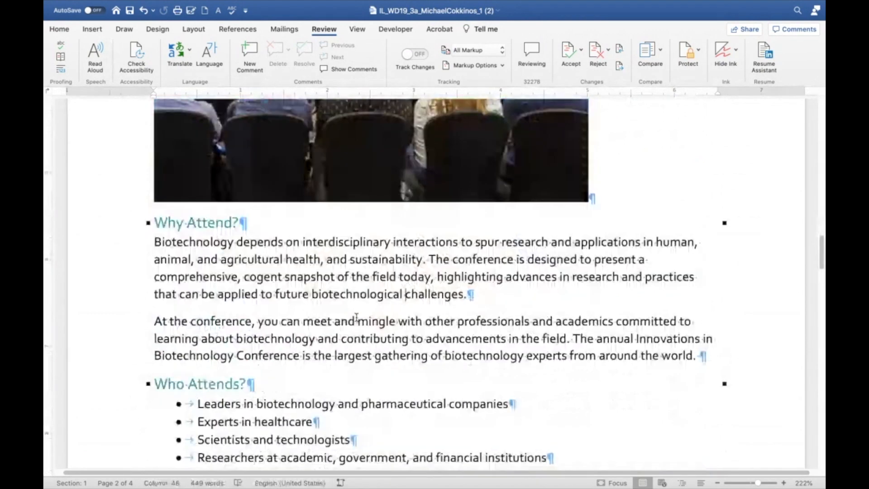
Examine the Conference Programs section on page 3, including the four-track diagram and the topic tables below it
scroll(357, 318, down, 15)
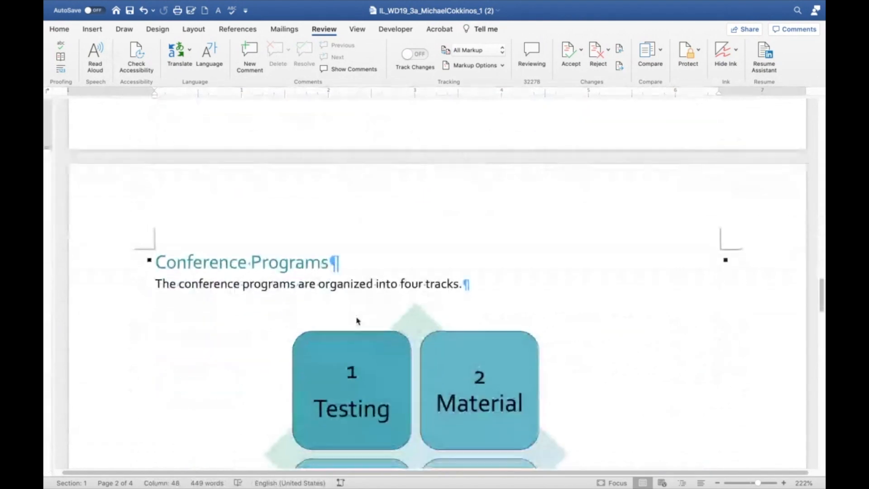
scroll(591, 388, down, 5)
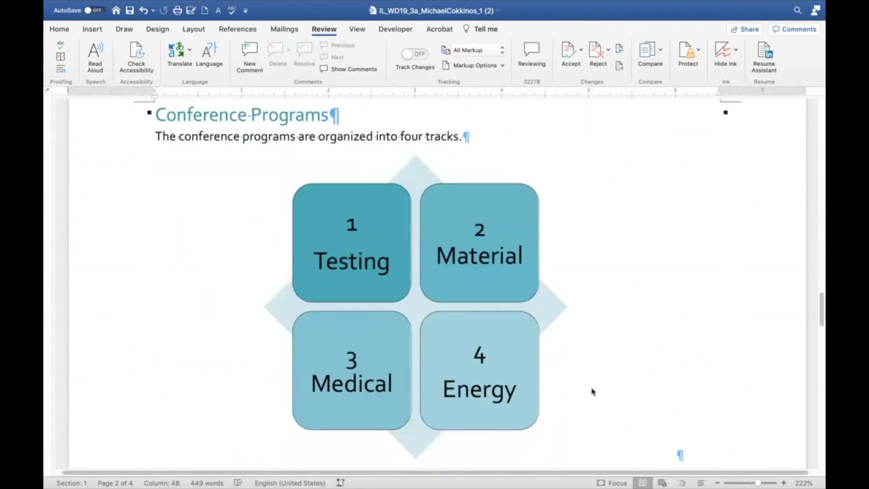
scroll(591, 388, up, 1)
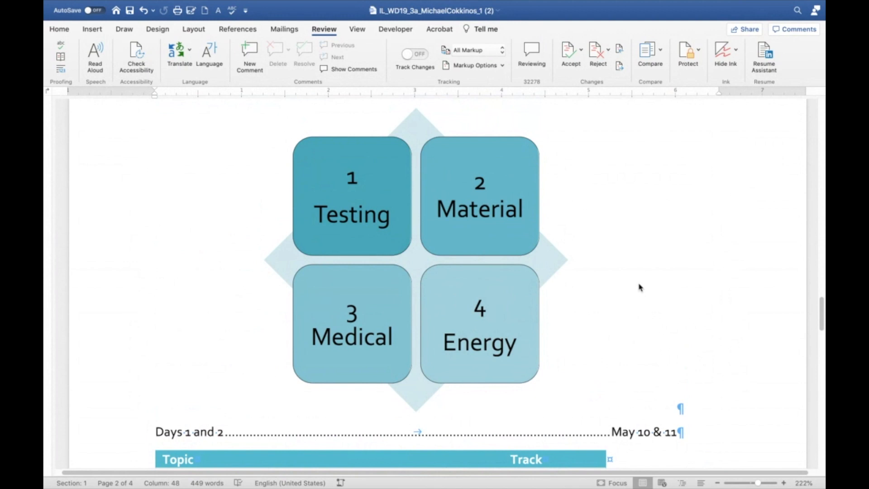
scroll(640, 287, down, 2)
scroll(640, 287, up, 2)
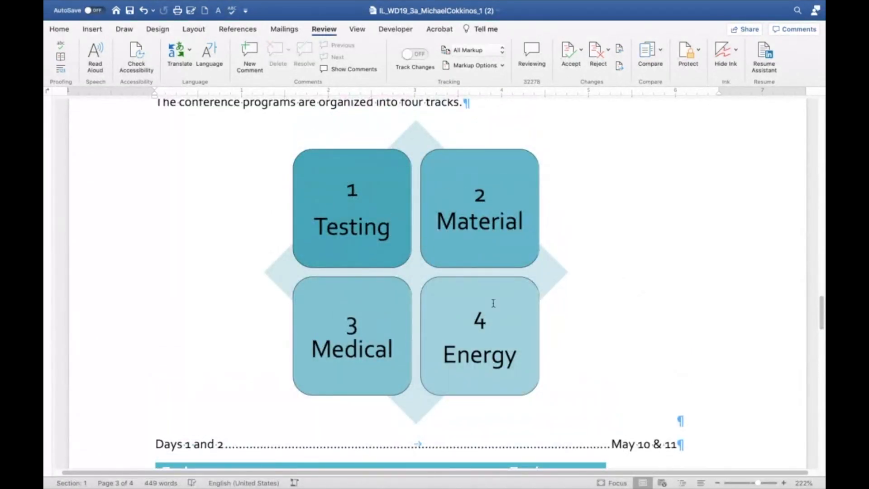
click(656, 214)
scroll(661, 213, down, 3)
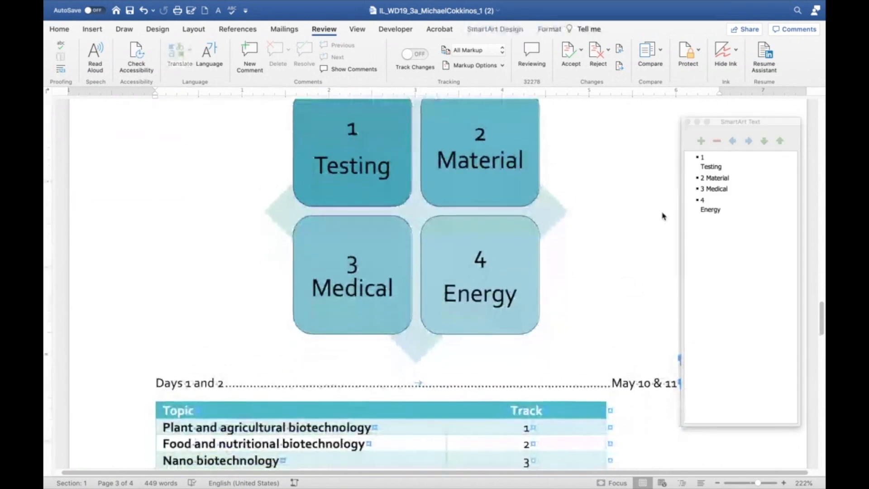
scroll(618, 206, down, 2)
scroll(620, 208, down, 4)
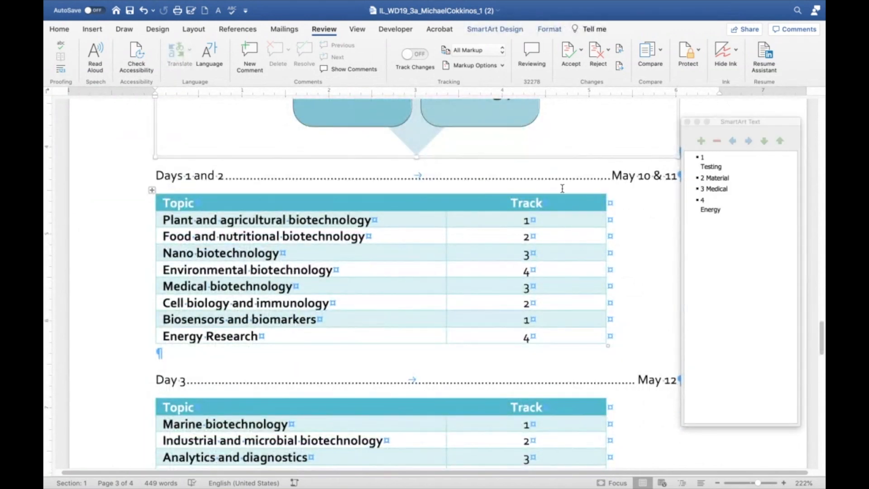
click(658, 212)
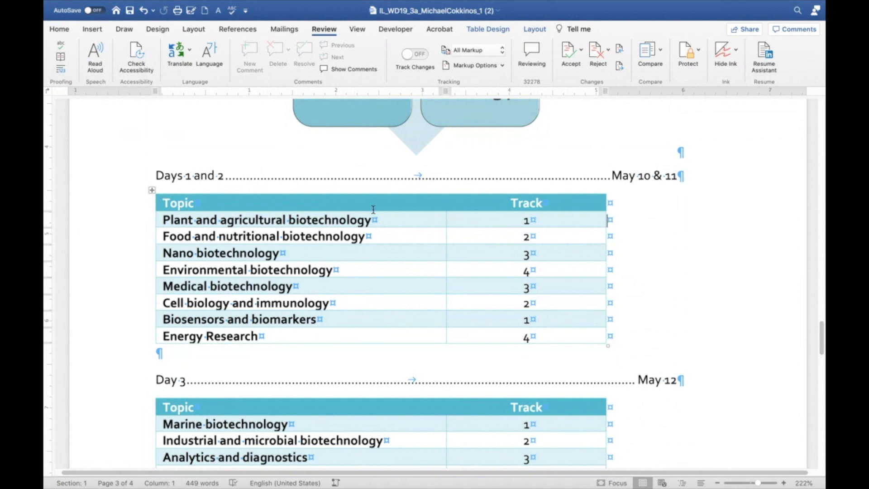
Review the Days 1 and 2 and Day 3 topic tables, then the Dallas City Attractions and For More Information sections on page 4
scroll(372, 215, down, 3)
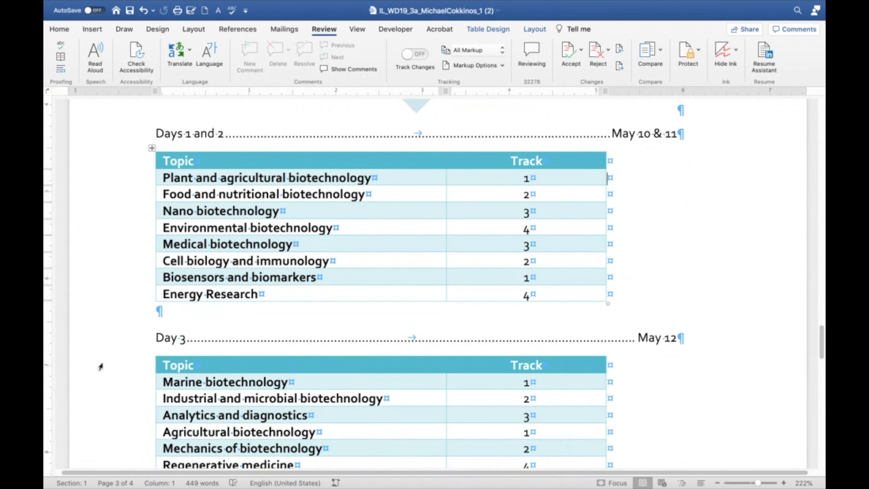
scroll(101, 365, down, 6)
scroll(144, 273, up, 2)
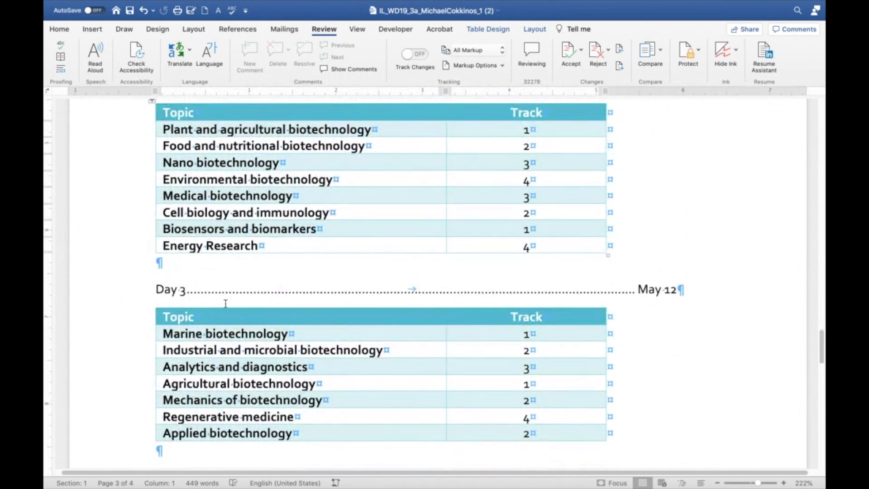
scroll(150, 330, down, 3)
scroll(152, 327, down, 9)
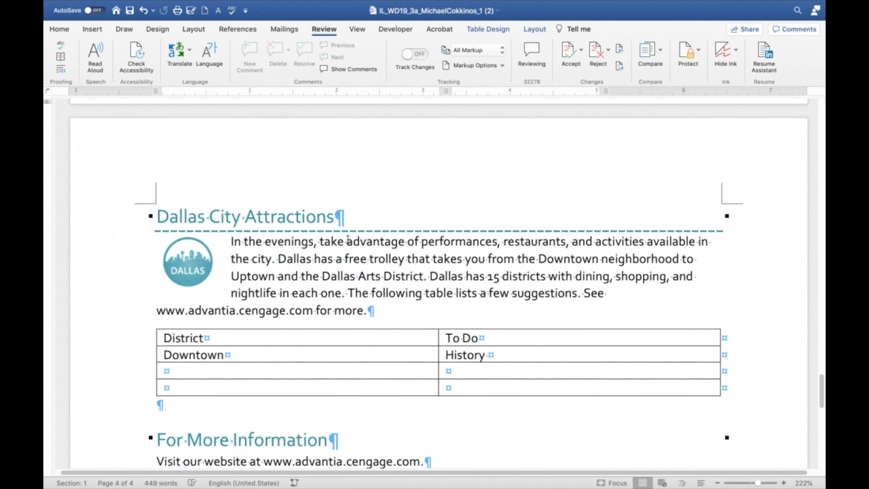
scroll(342, 237, down, 3)
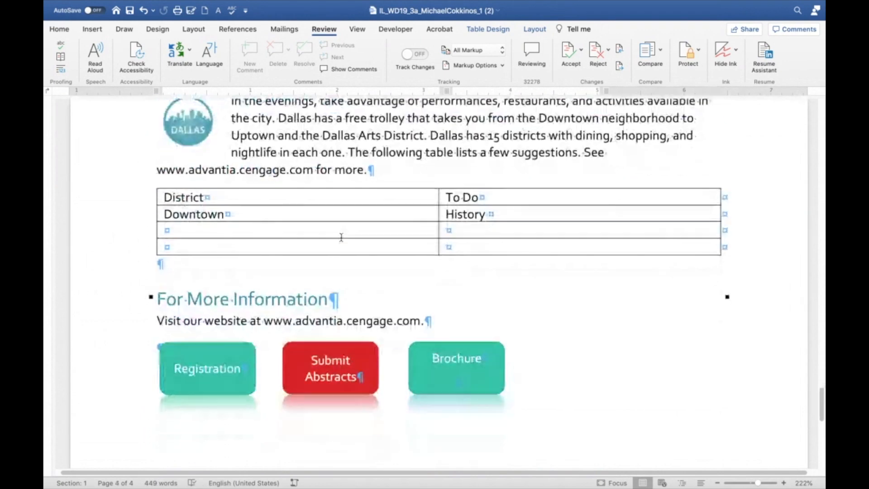
scroll(341, 238, down, 2)
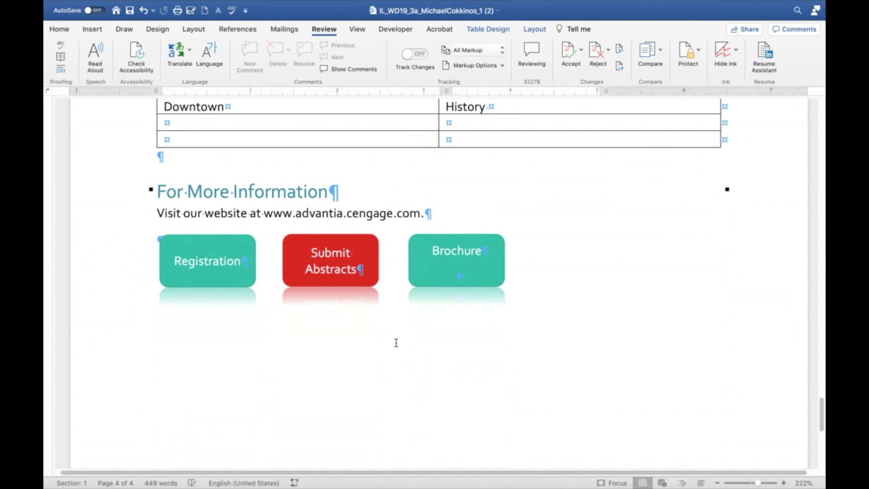
Select the Registration shape under For More Information and display the link options available for it
click(238, 258)
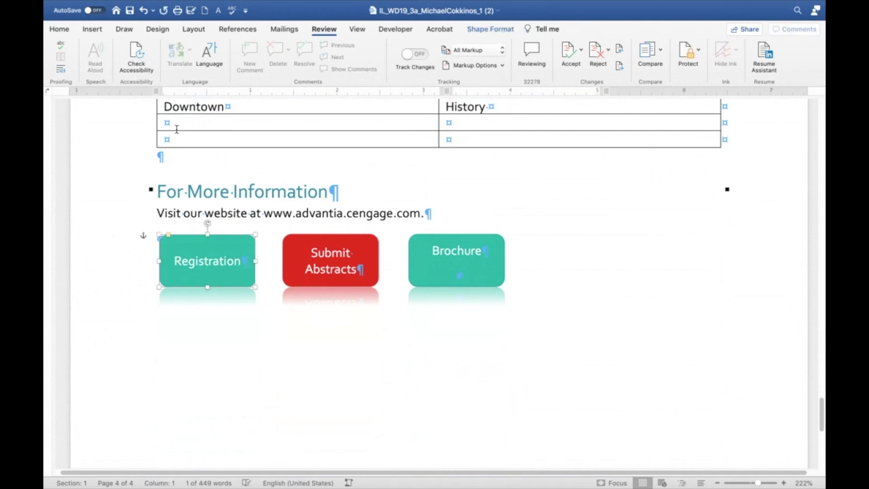
click(93, 29)
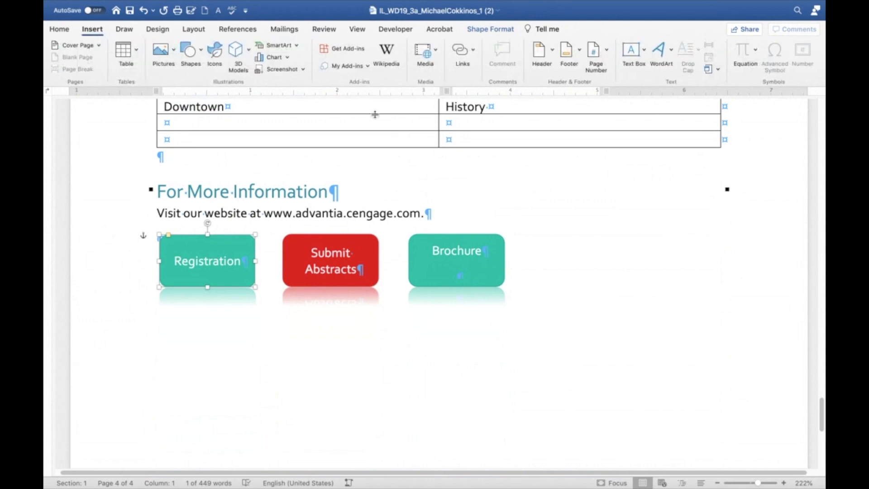
click(459, 63)
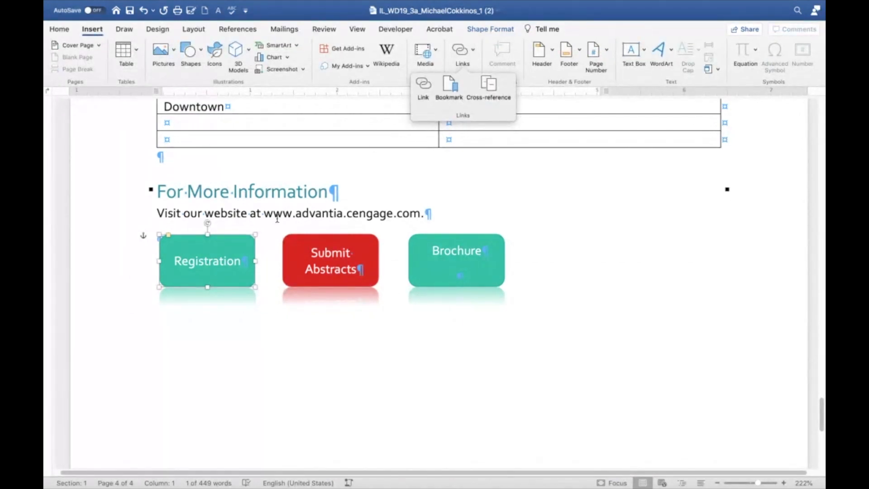